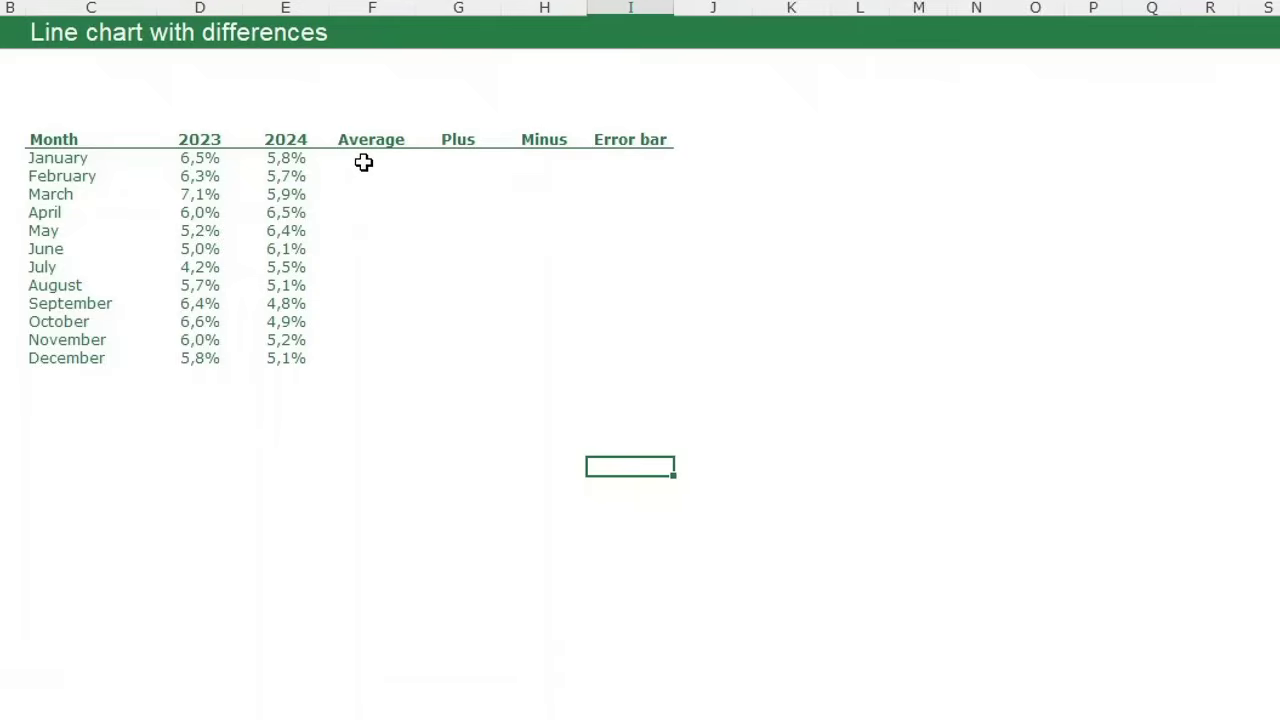
# Step: Enter =AVERAGE(D5:E5) in cell F5 to average January's 2023 and 2024 values
pyautogui.click(612, 275)
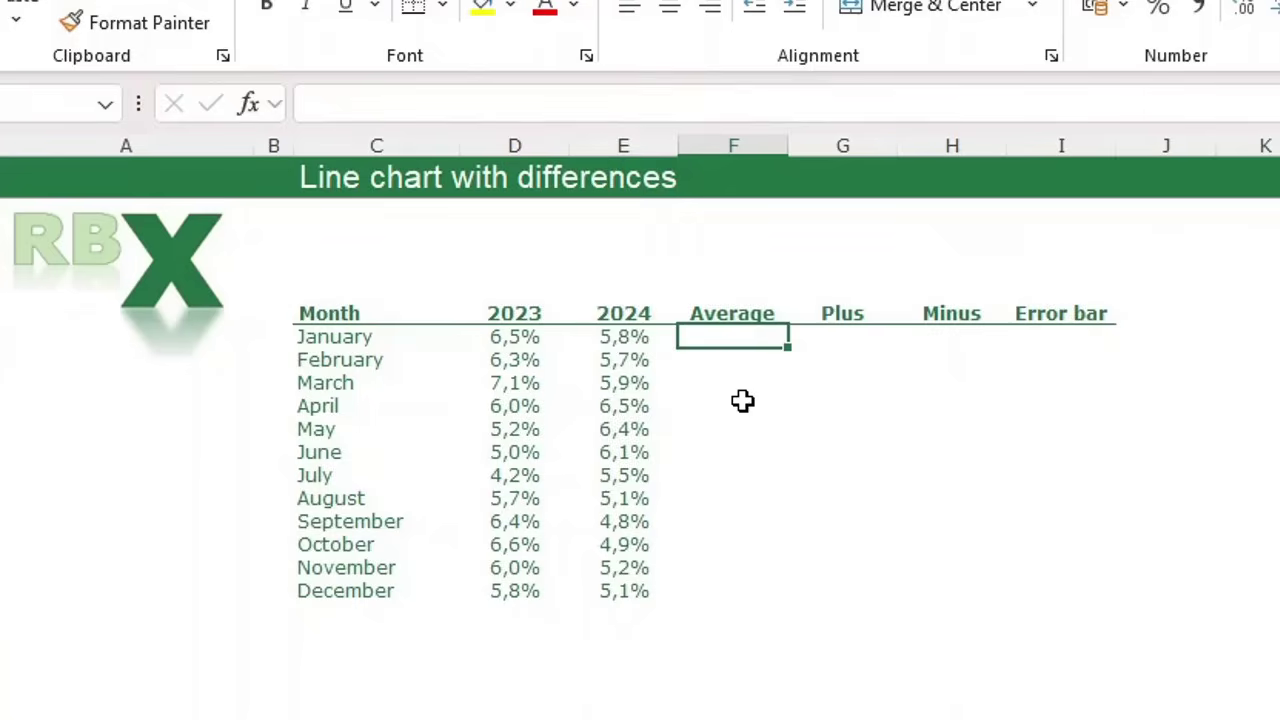
pyautogui.write('=AVERAGE(')
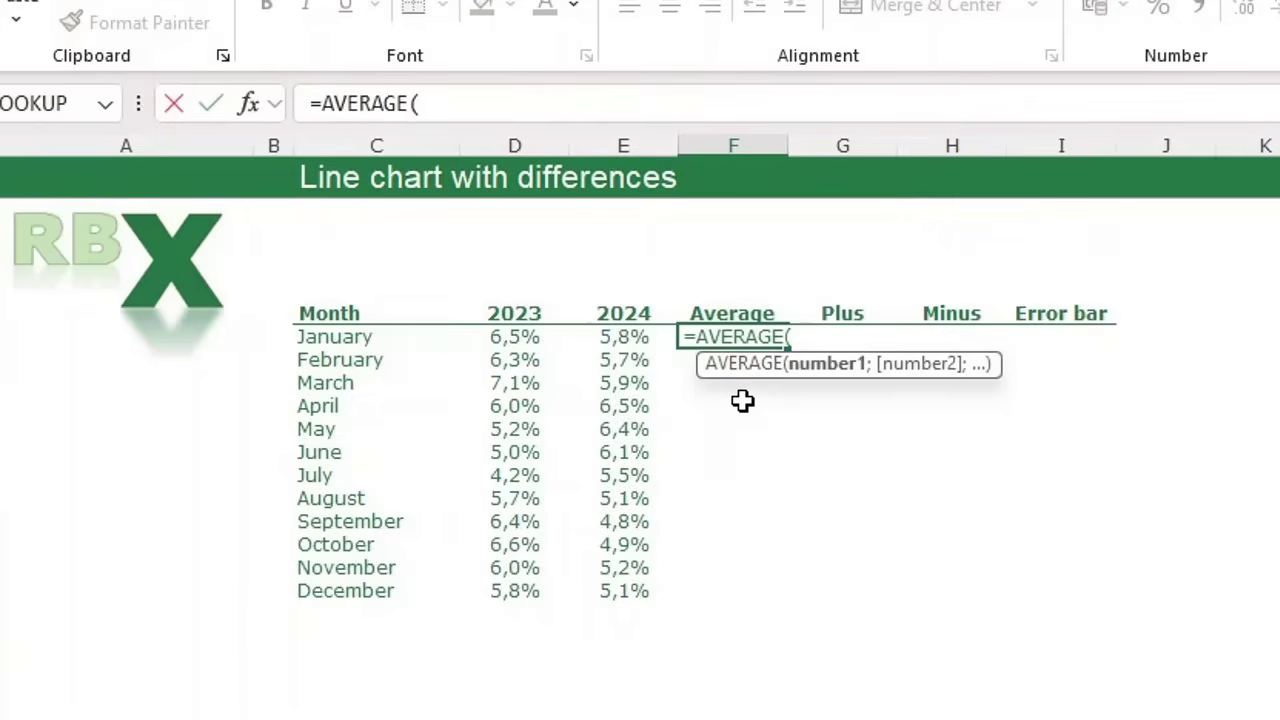
pyautogui.press('Left')
pyautogui.hotkey('shift', 'Left')
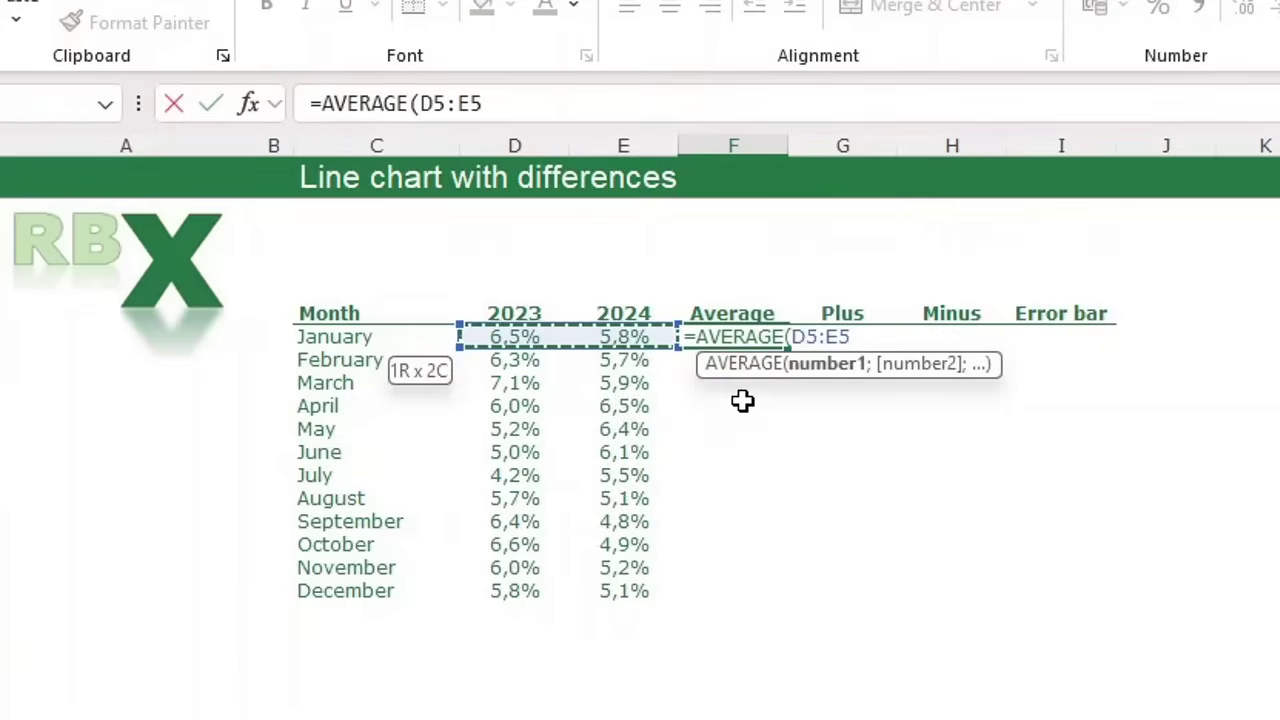
pyautogui.write(')')
pyautogui.press('Return')
pyautogui.press('Up')
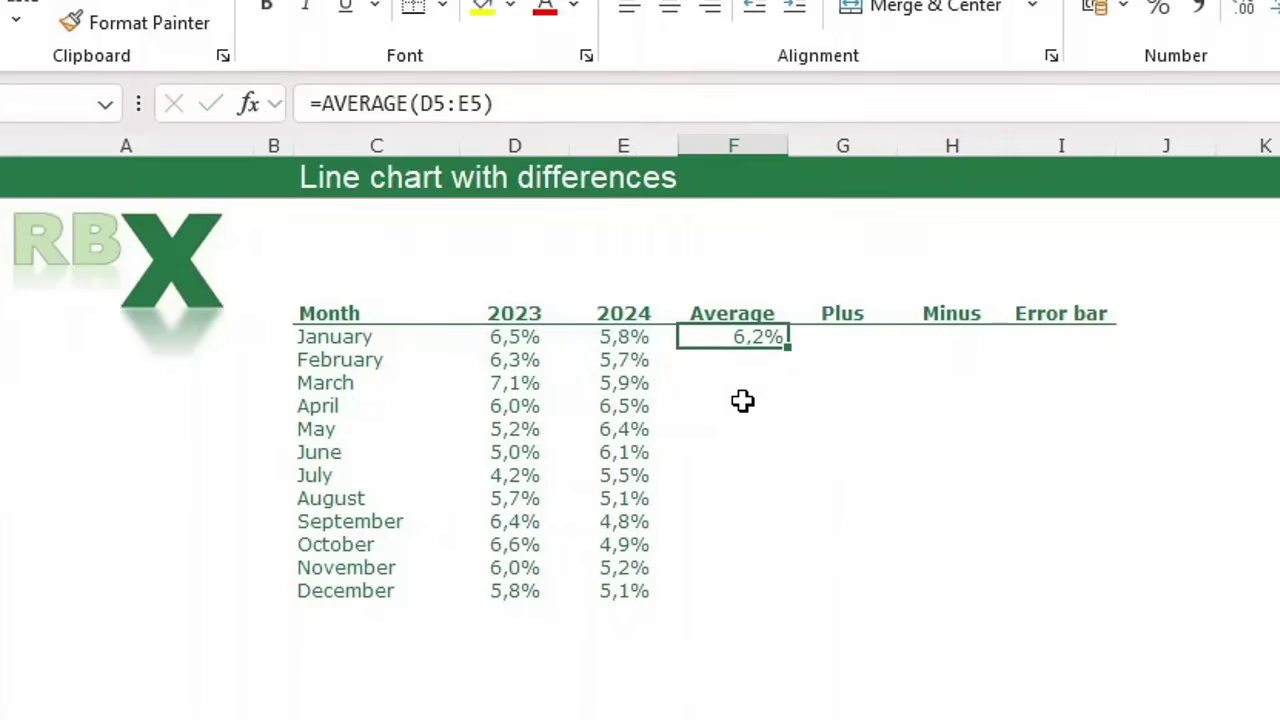
# Step: Enter =IF(E5>D5;E5-D5;"") in cell G5 as January's Plus value
pyautogui.press('Right')
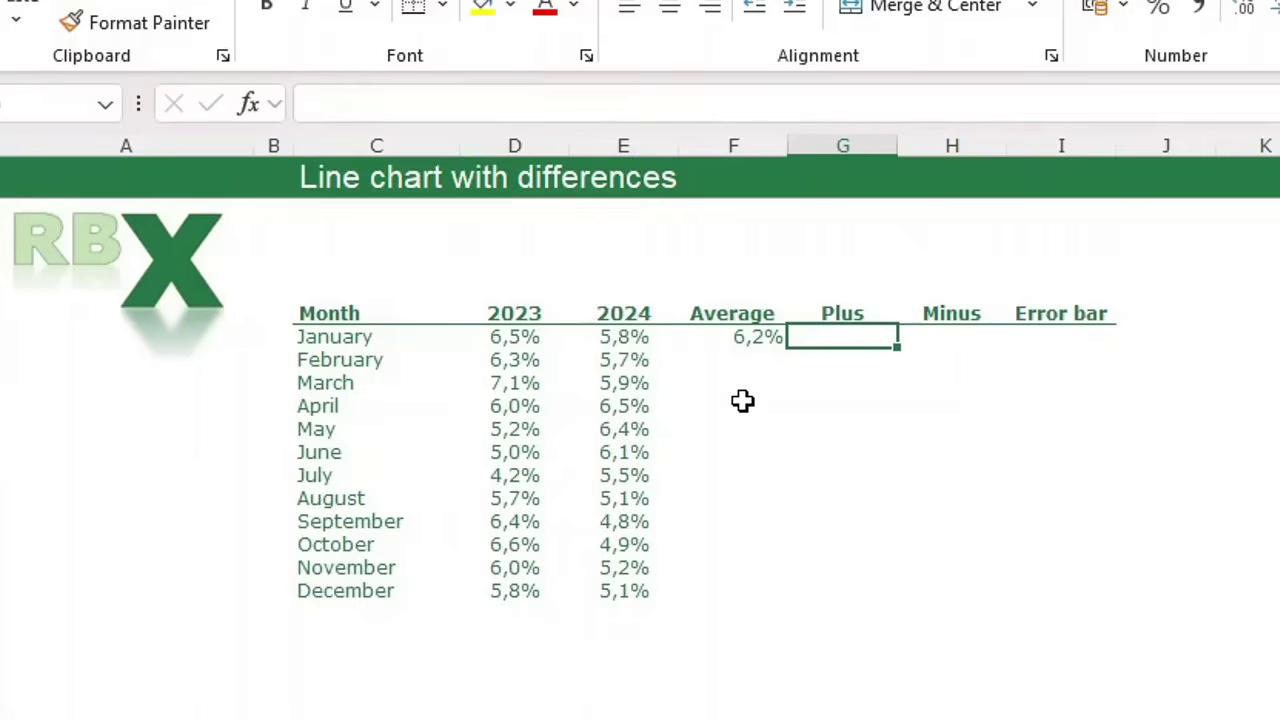
pyautogui.write('=IF(')
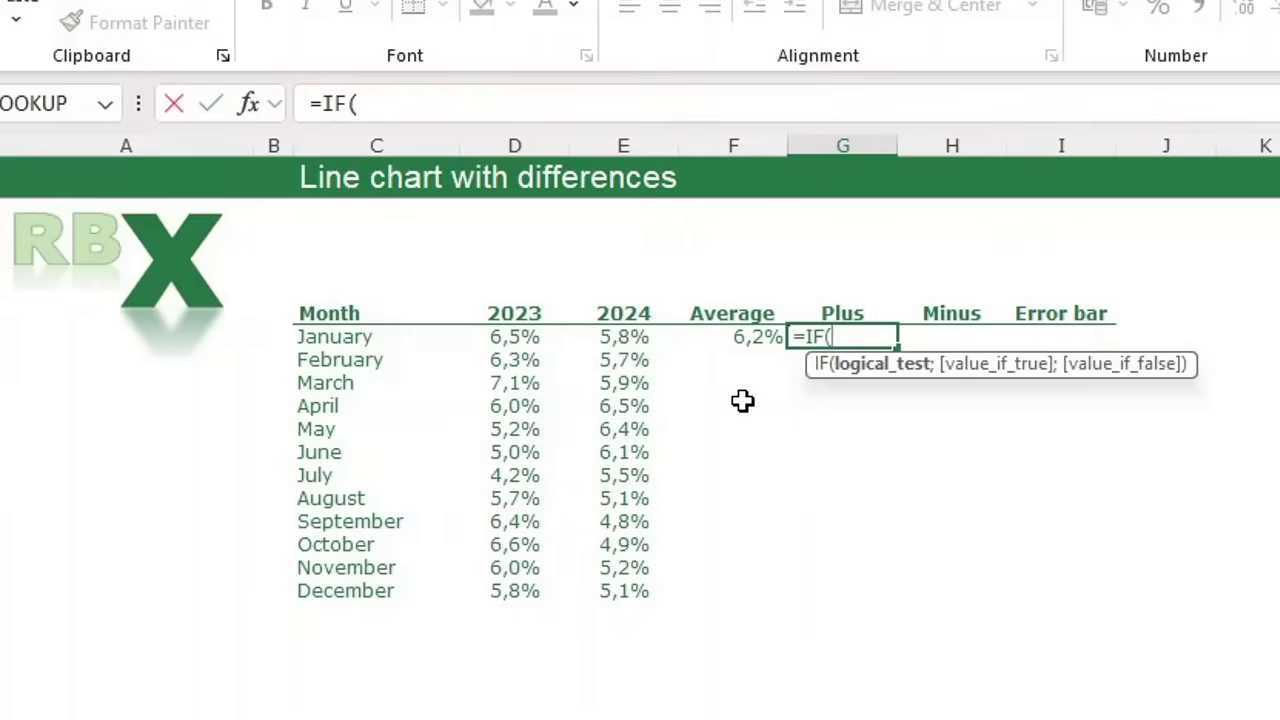
pyautogui.press('Left')
pyautogui.press('Left')
pyautogui.write('>')
pyautogui.press('Left')
pyautogui.press('Left')
pyautogui.press('Left')
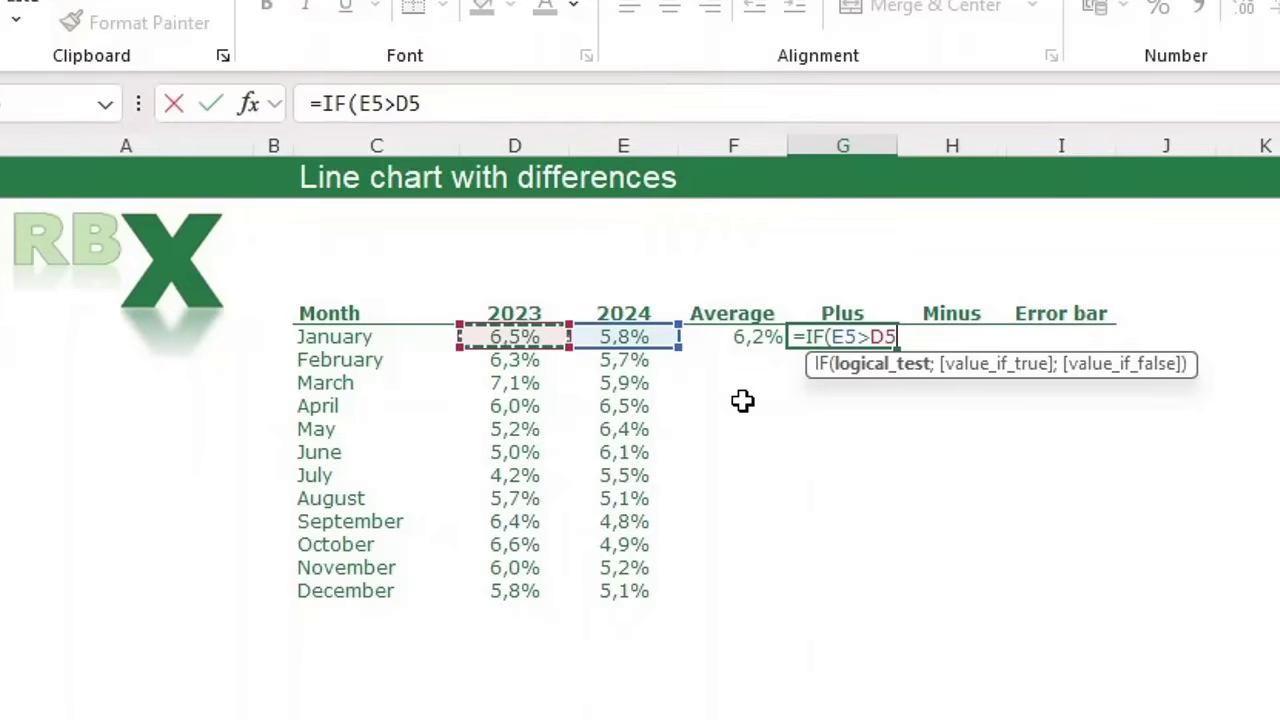
pyautogui.write(';')
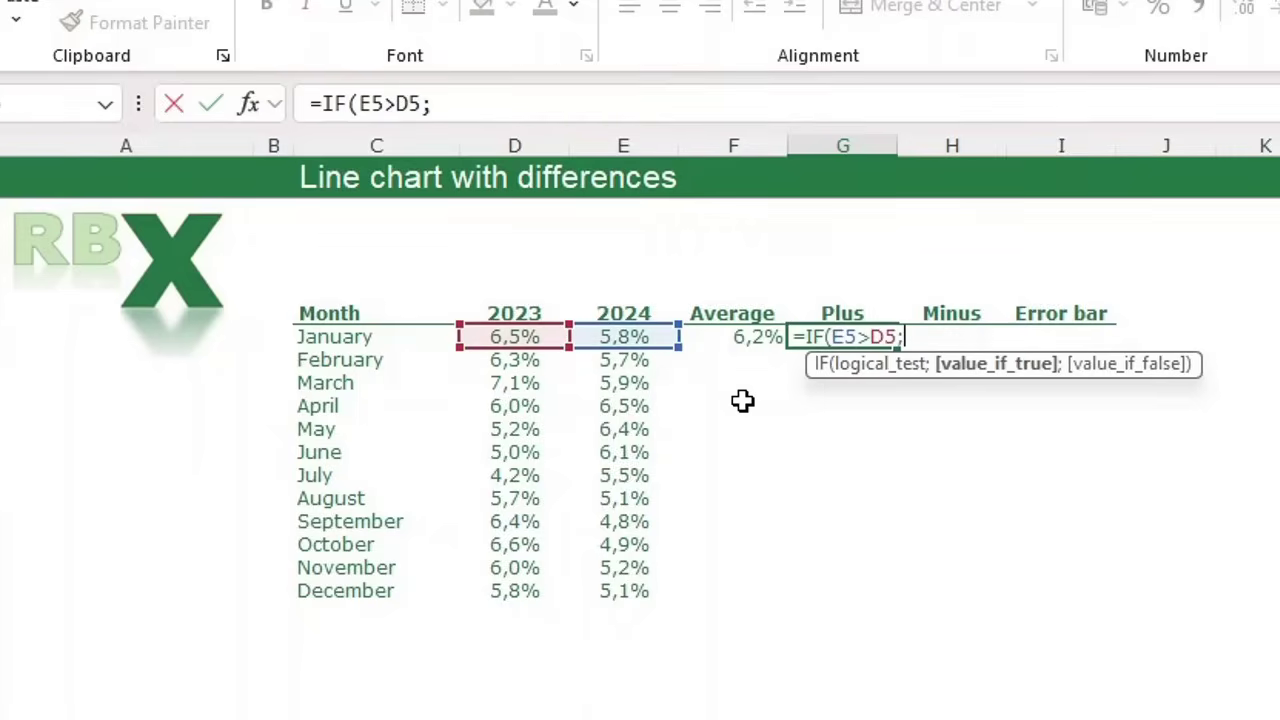
pyautogui.press('Left')
pyautogui.press('Left')
pyautogui.write('-')
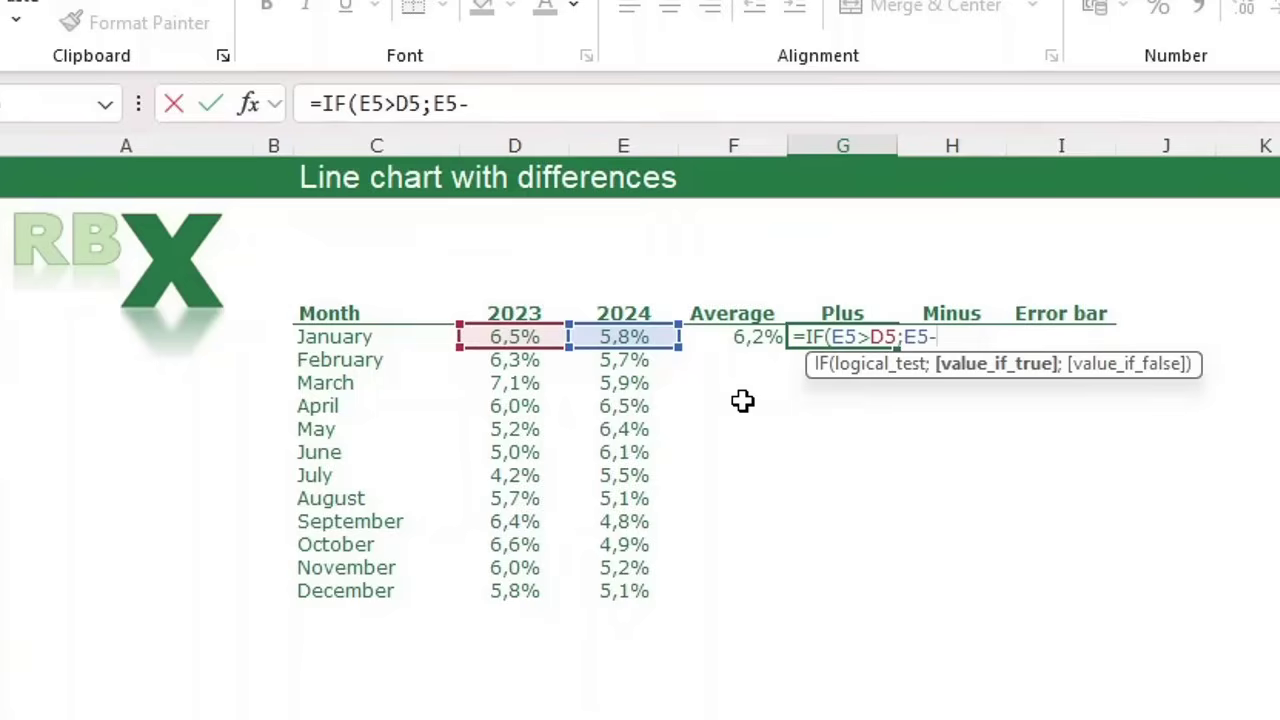
pyautogui.press('Left')
pyautogui.press('Left')
pyautogui.press('Left')
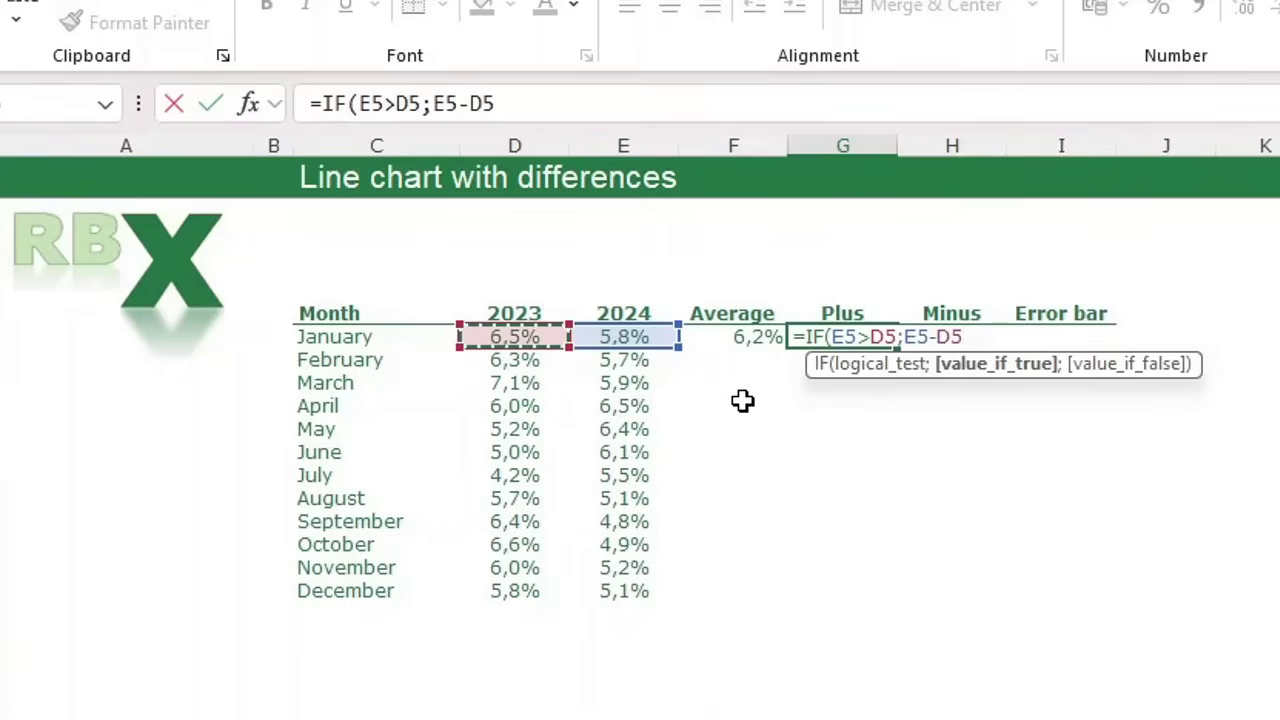
pyautogui.write(';""')
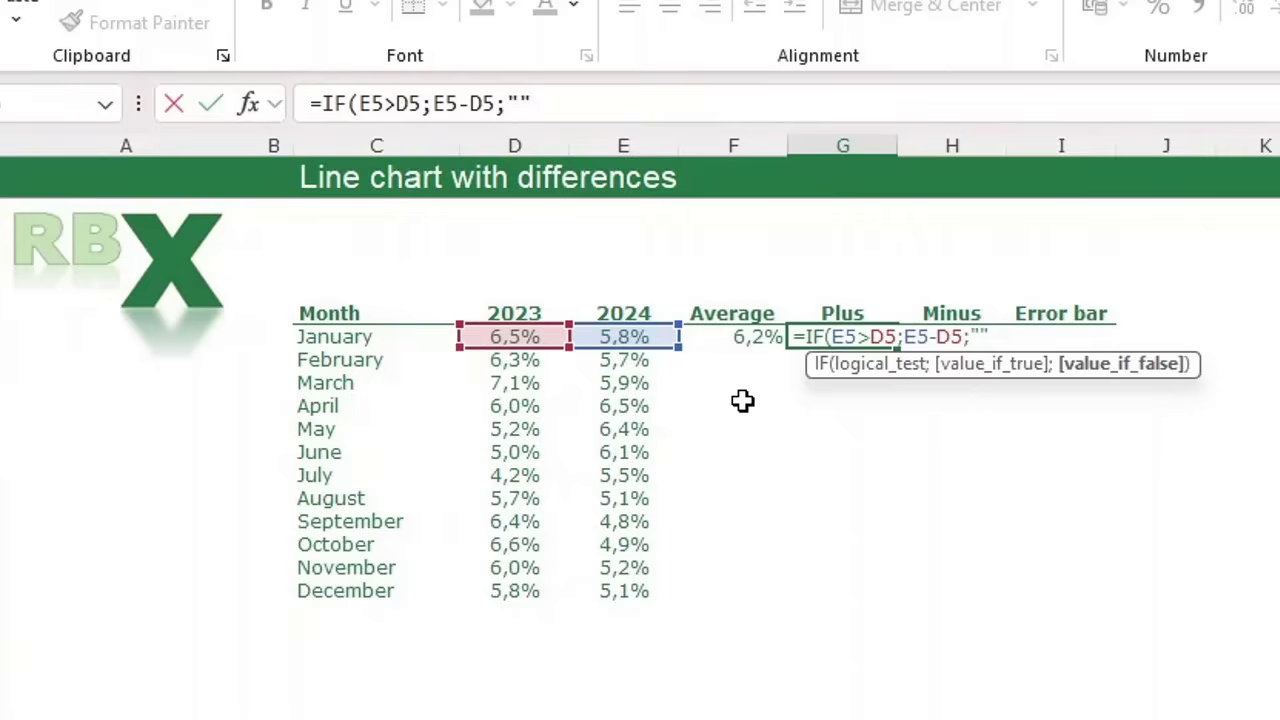
pyautogui.write(')')
pyautogui.press('Return')
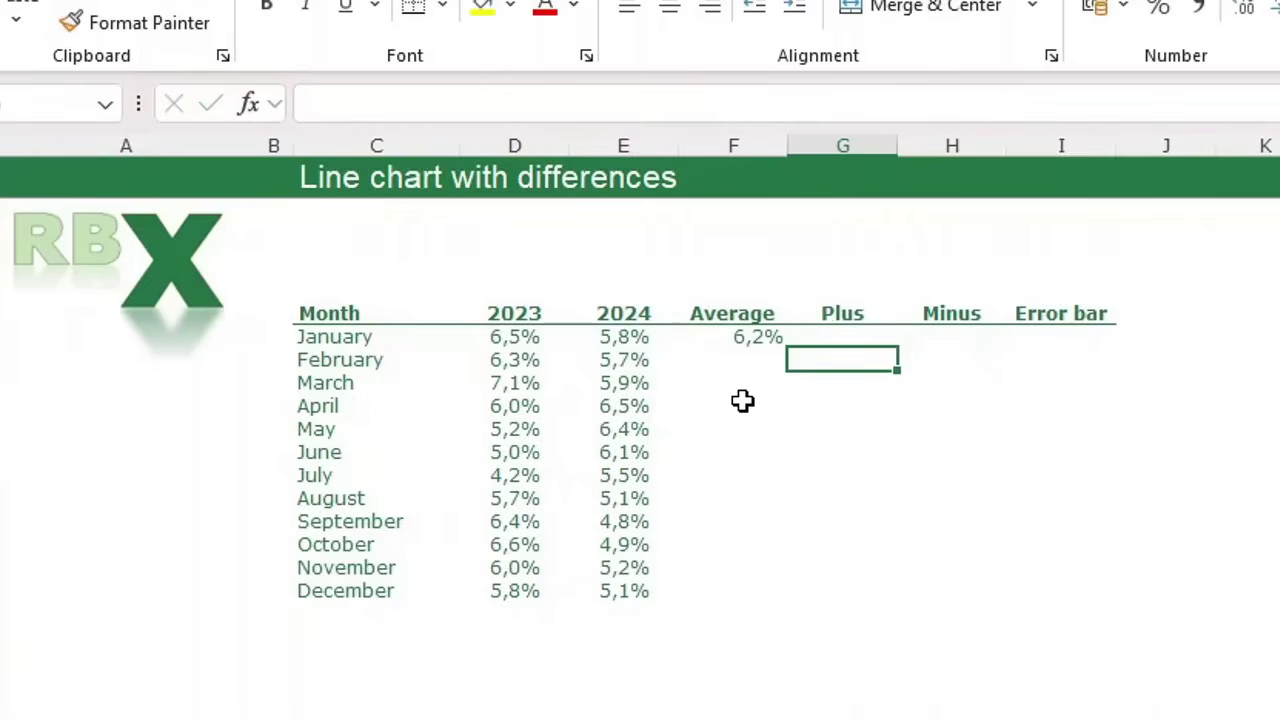
pyautogui.press('Up')
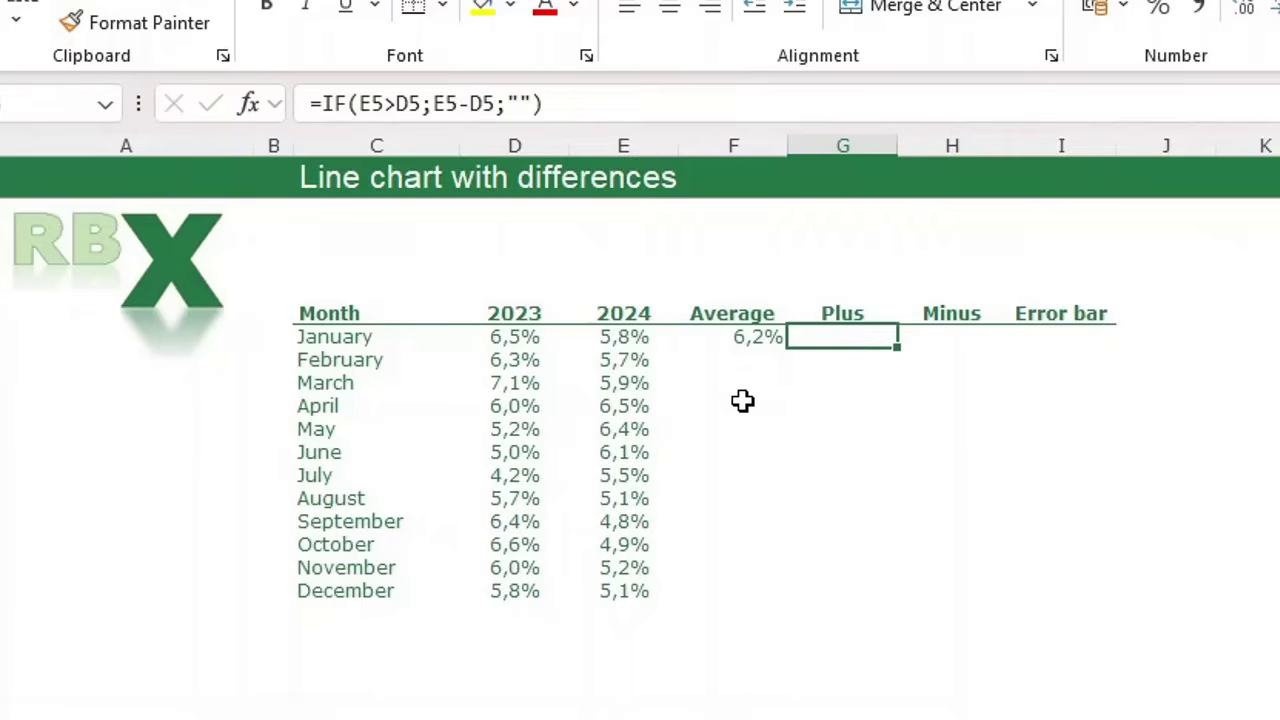
# Step: Enter =IF(D5>E5;E5-D5;"") in cell H5 as January's Minus value
pyautogui.press('Right')
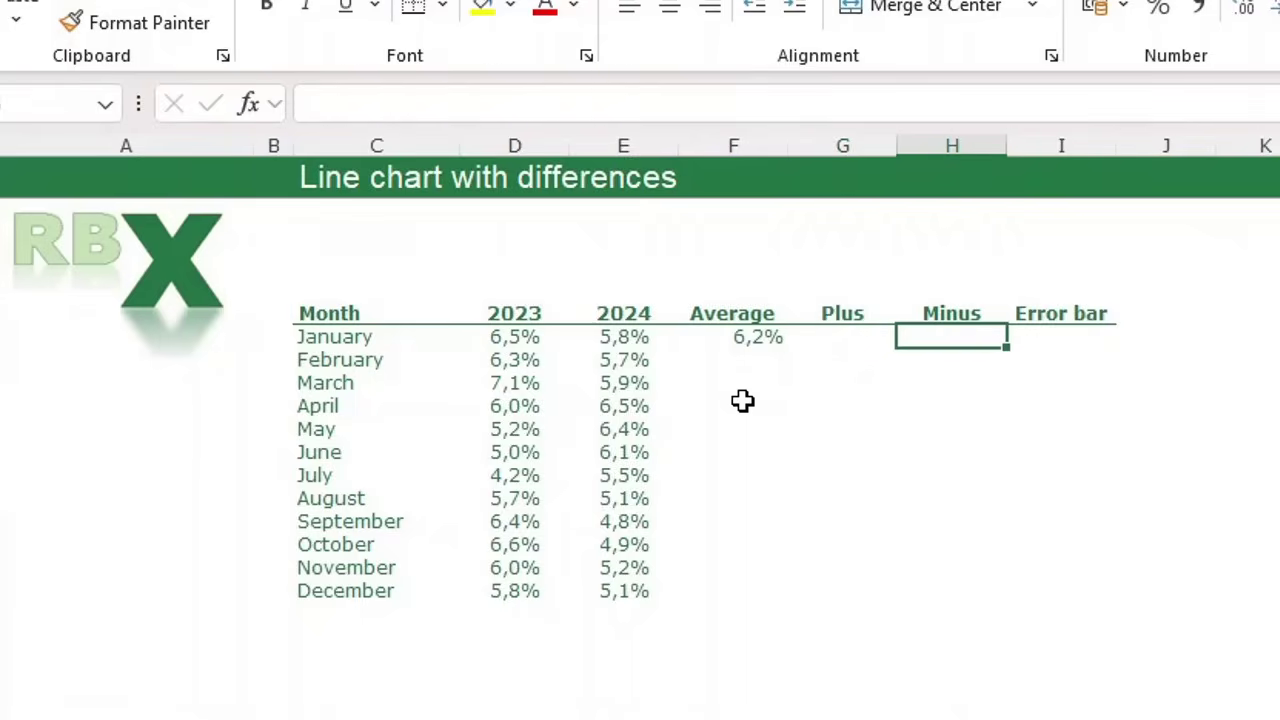
pyautogui.write('=IF(')
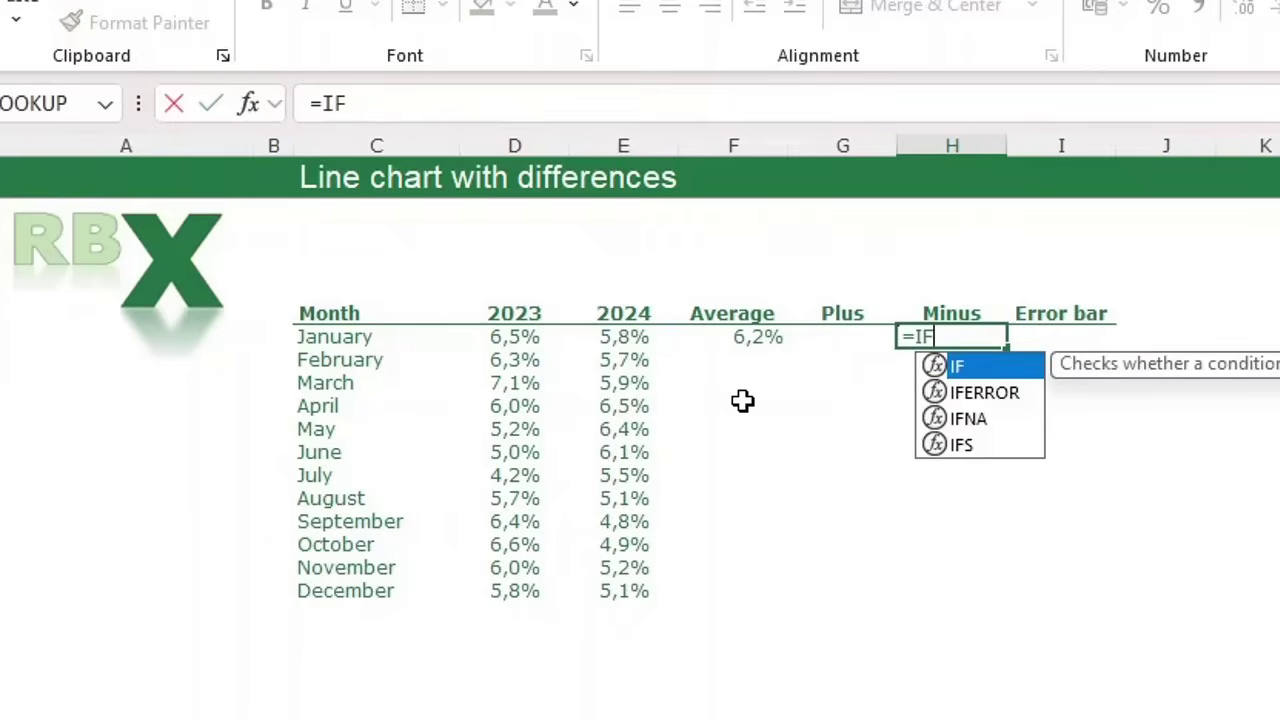
pyautogui.press('Left')
pyautogui.press('Left')
pyautogui.press('Left')
pyautogui.press('Left')
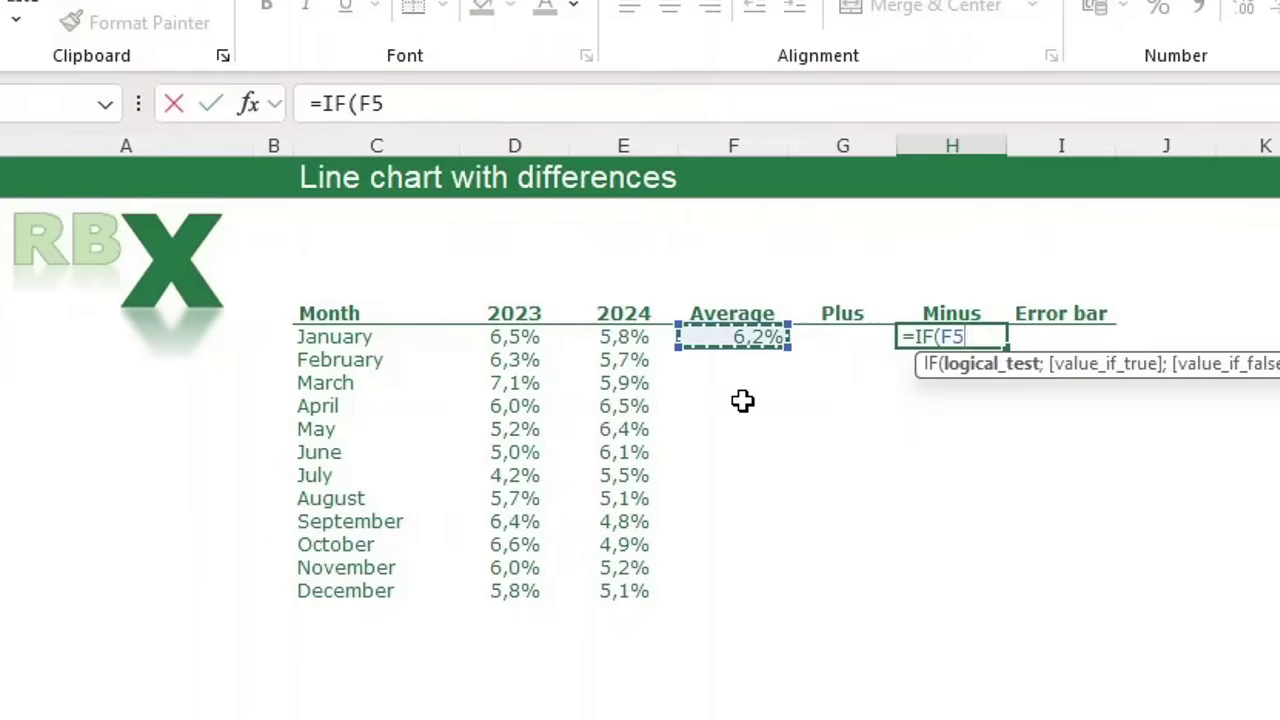
pyautogui.write('>')
pyautogui.press('Left')
pyautogui.press('Left')
pyautogui.press('Left')
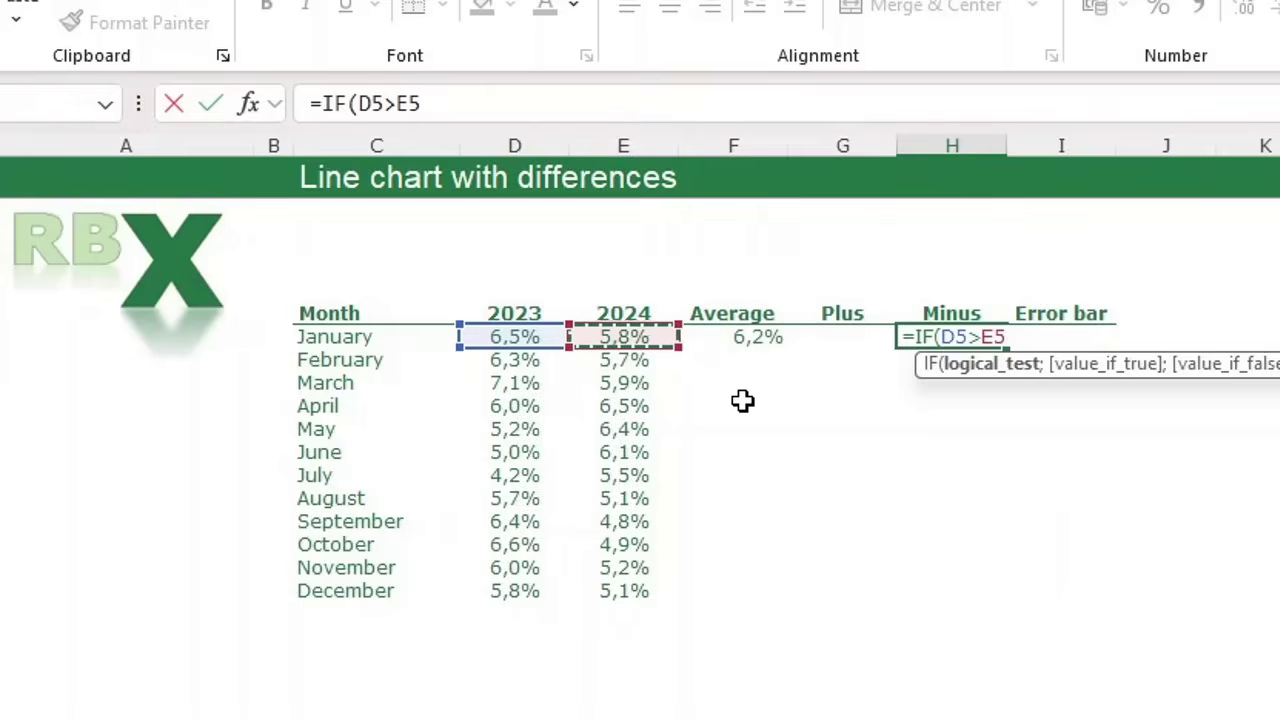
pyautogui.write(';')
pyautogui.press('Left')
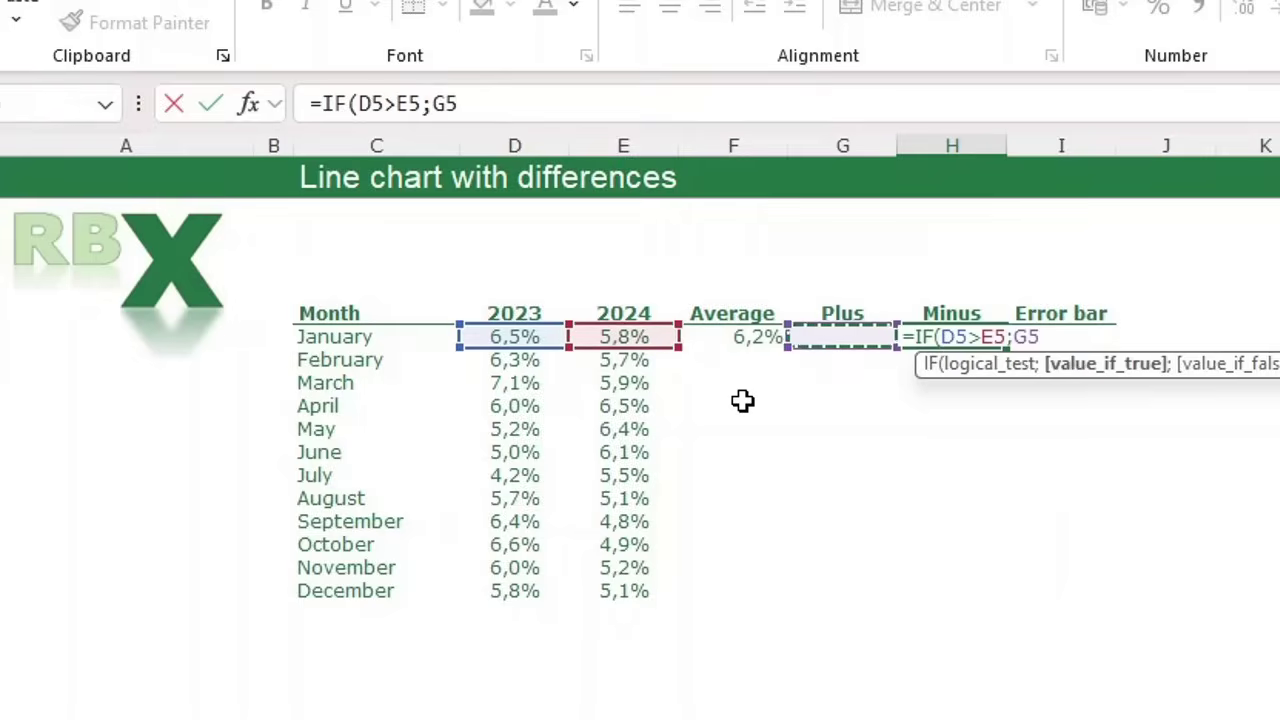
pyautogui.press('Left')
pyautogui.press('Left')
pyautogui.write('-')
pyautogui.press('Left')
pyautogui.press('Left')
pyautogui.press('Left')
pyautogui.press('Left')
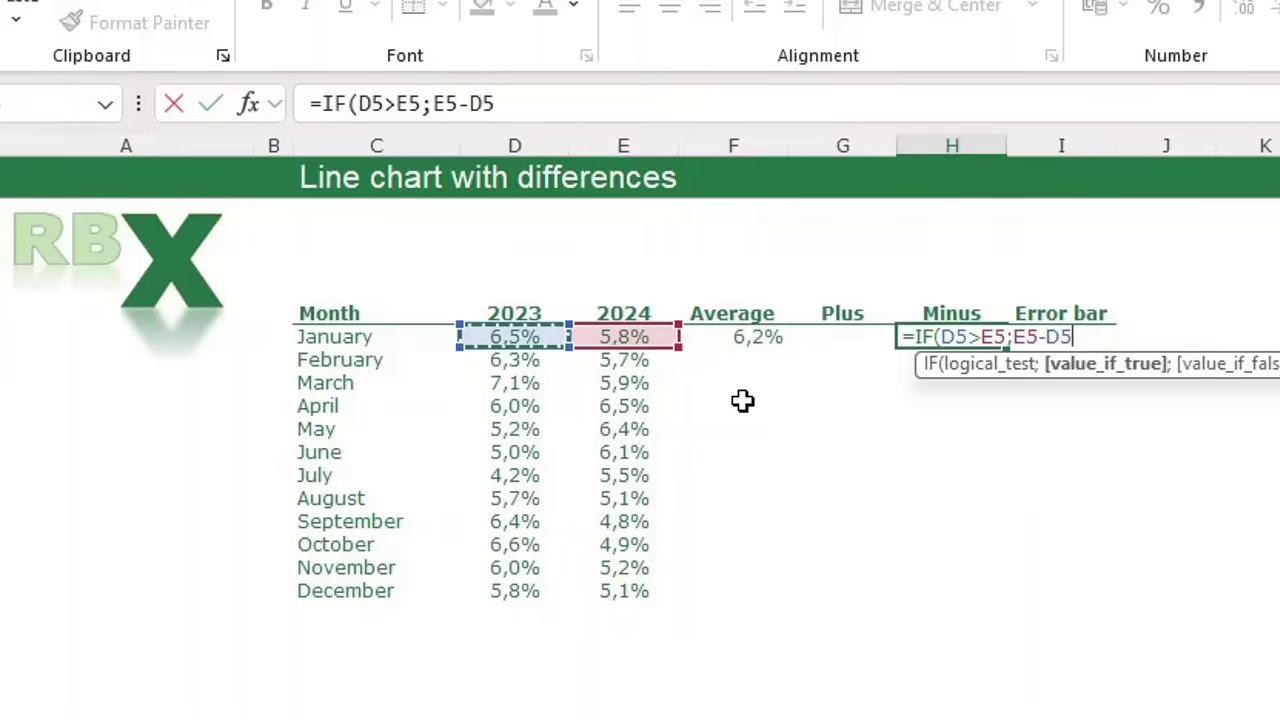
pyautogui.write(';"")')
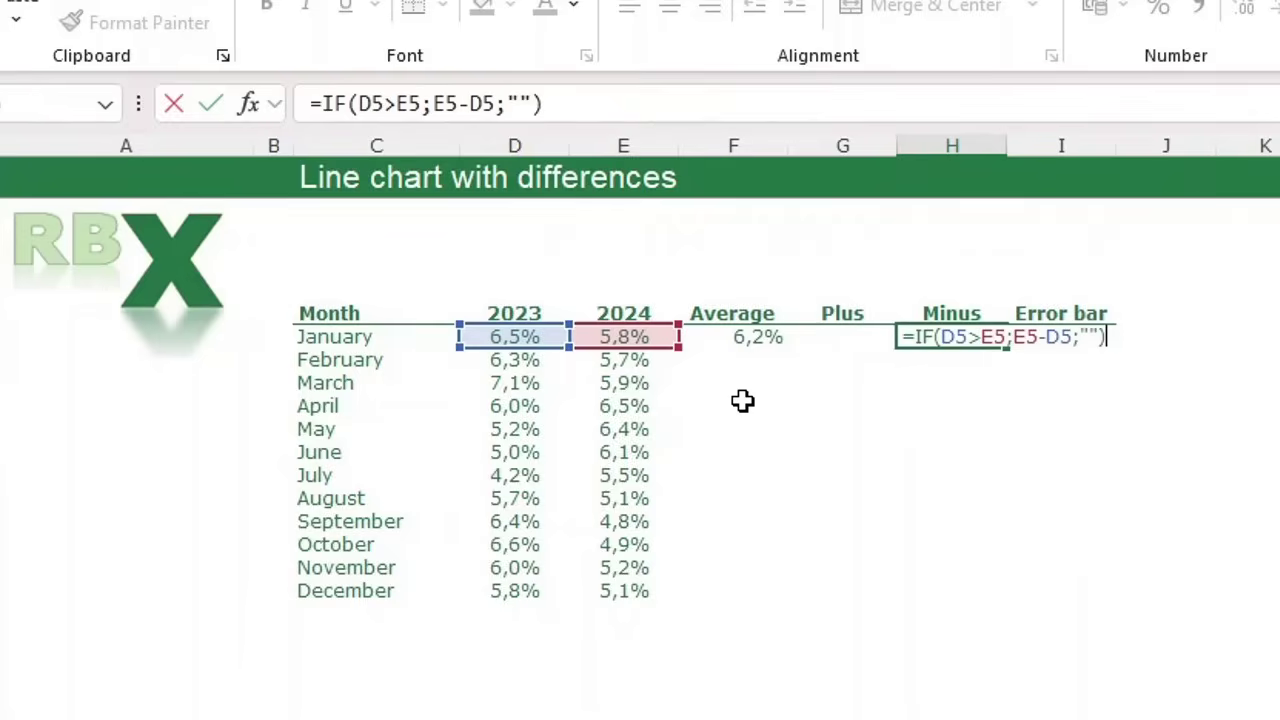
pyautogui.press('Return')
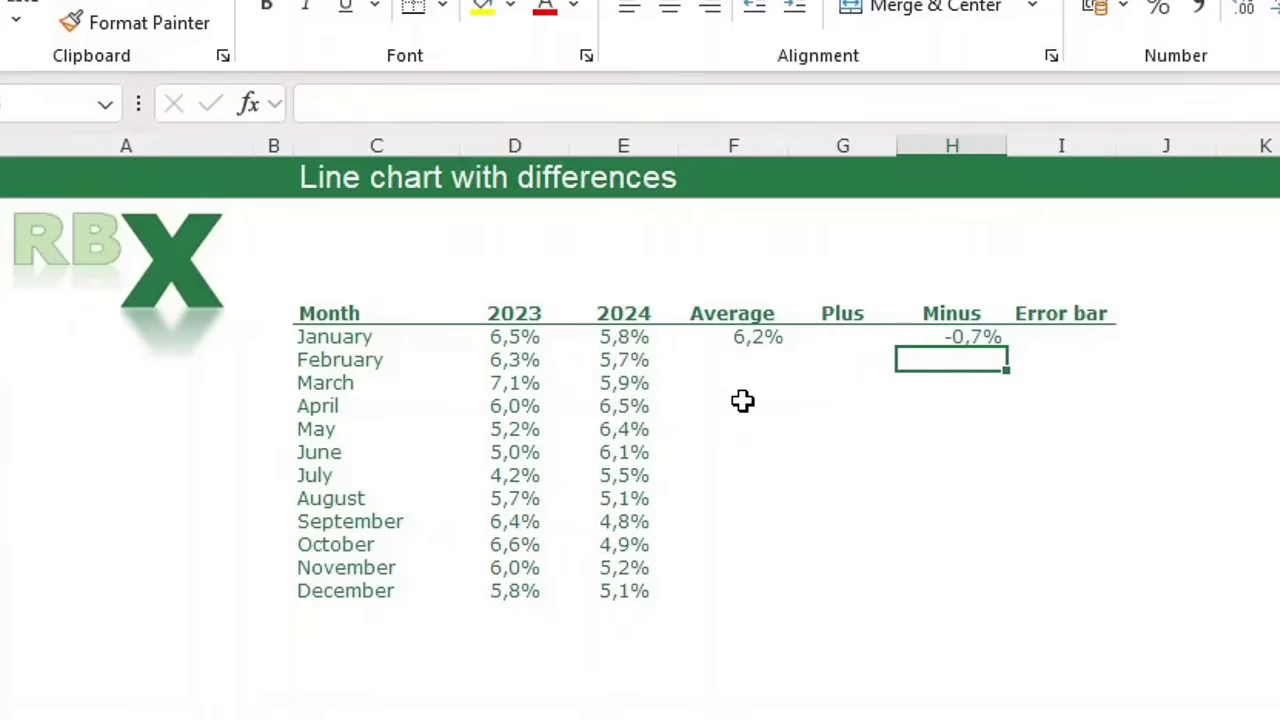
pyautogui.press('Up')
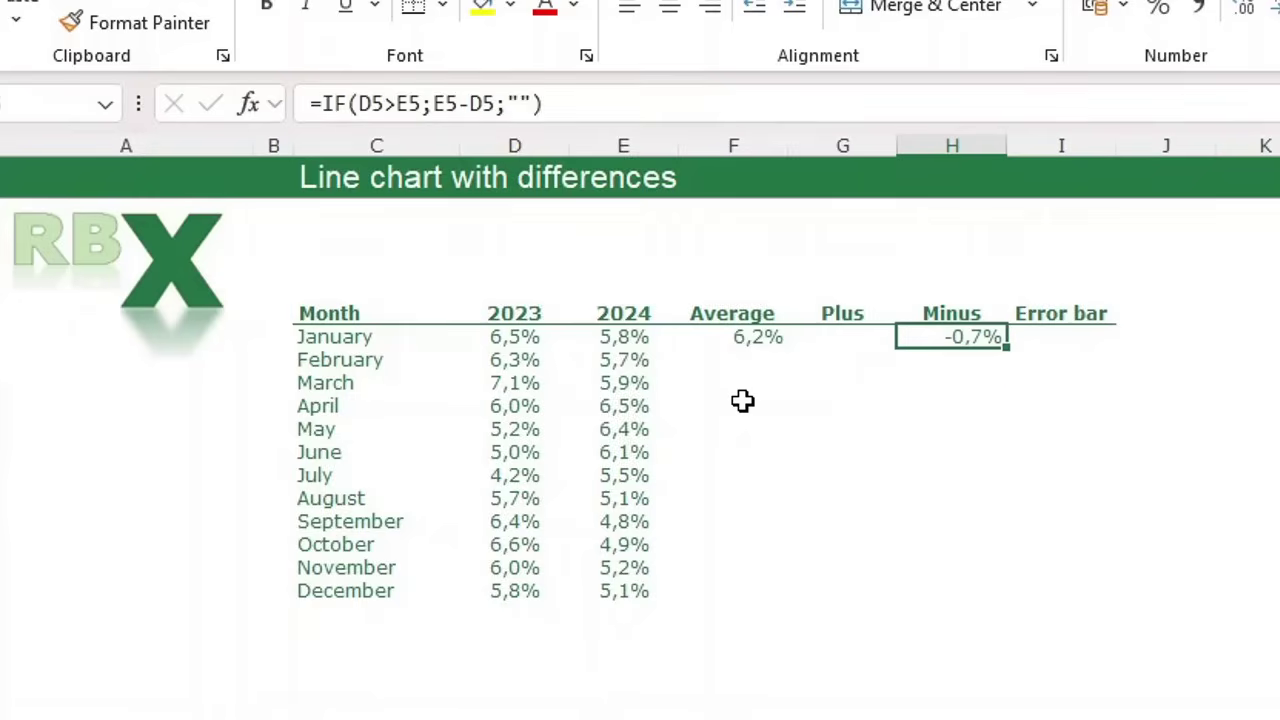
# Step: Enter =ABS(E5-D5)*0,3 in cell I5 as January's Error bar value
pyautogui.press('Right')
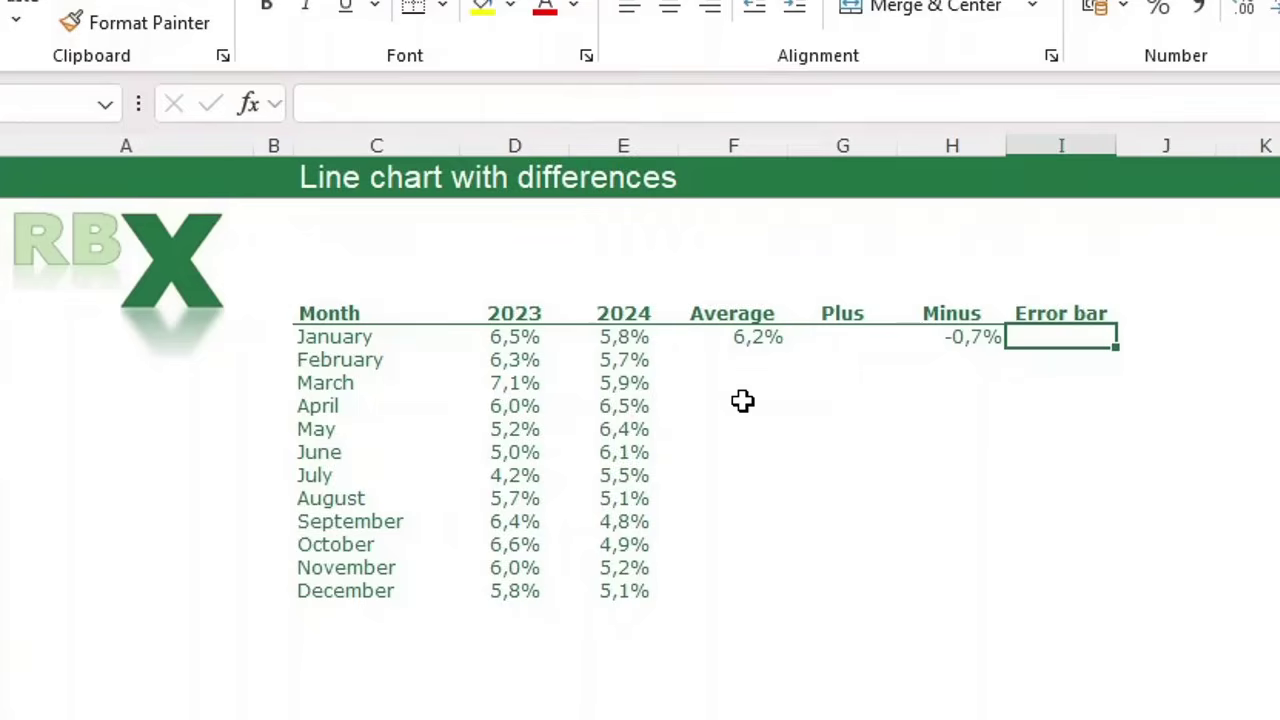
pyautogui.write('=ABS')
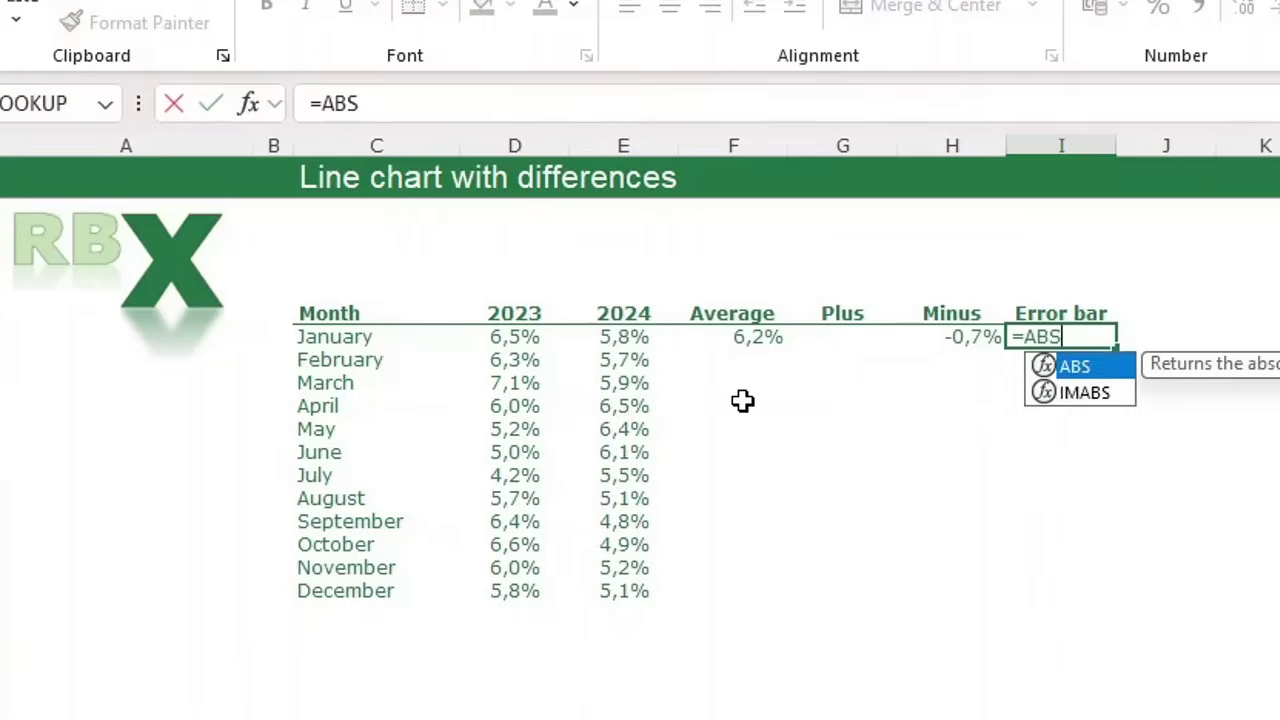
pyautogui.write('(')
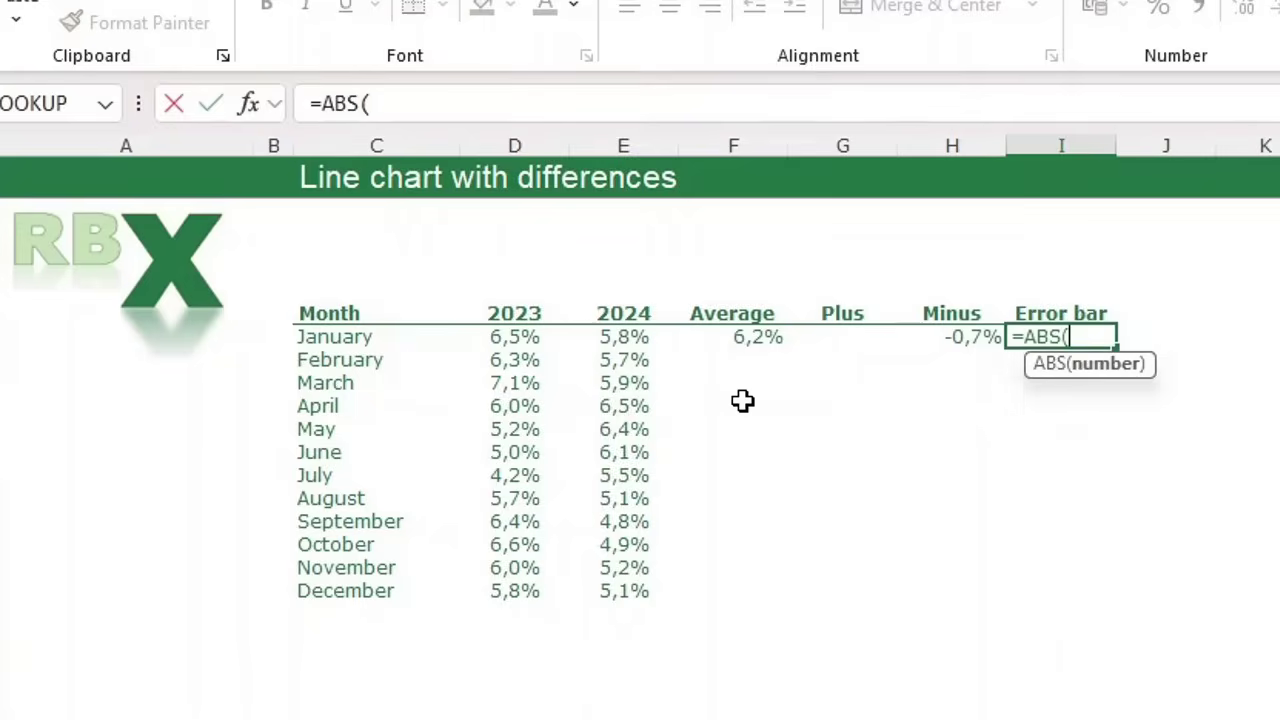
pyautogui.press('Left')
pyautogui.press('Left')
pyautogui.press('Left')
pyautogui.press('Left')
pyautogui.write('-')
pyautogui.press('Left')
pyautogui.press('Left')
pyautogui.press('Left')
pyautogui.press('Left')
pyautogui.press('Left')
pyautogui.press('Left')
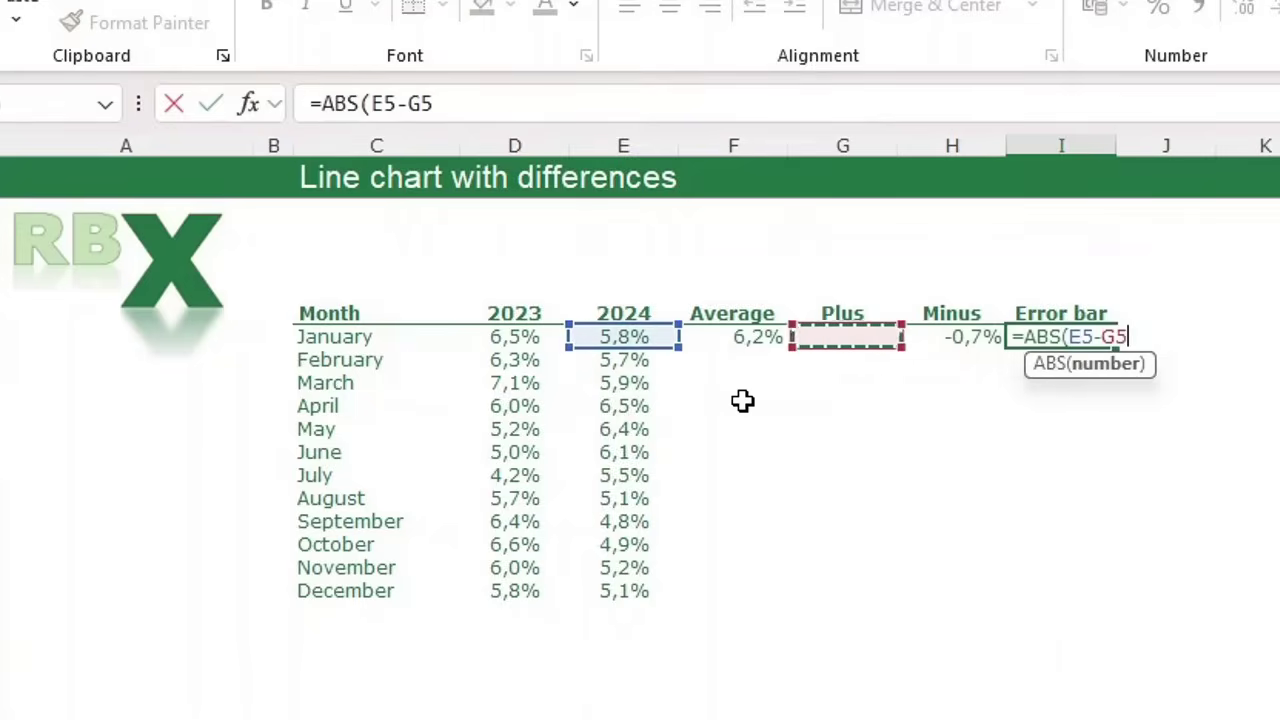
pyautogui.press('Right')
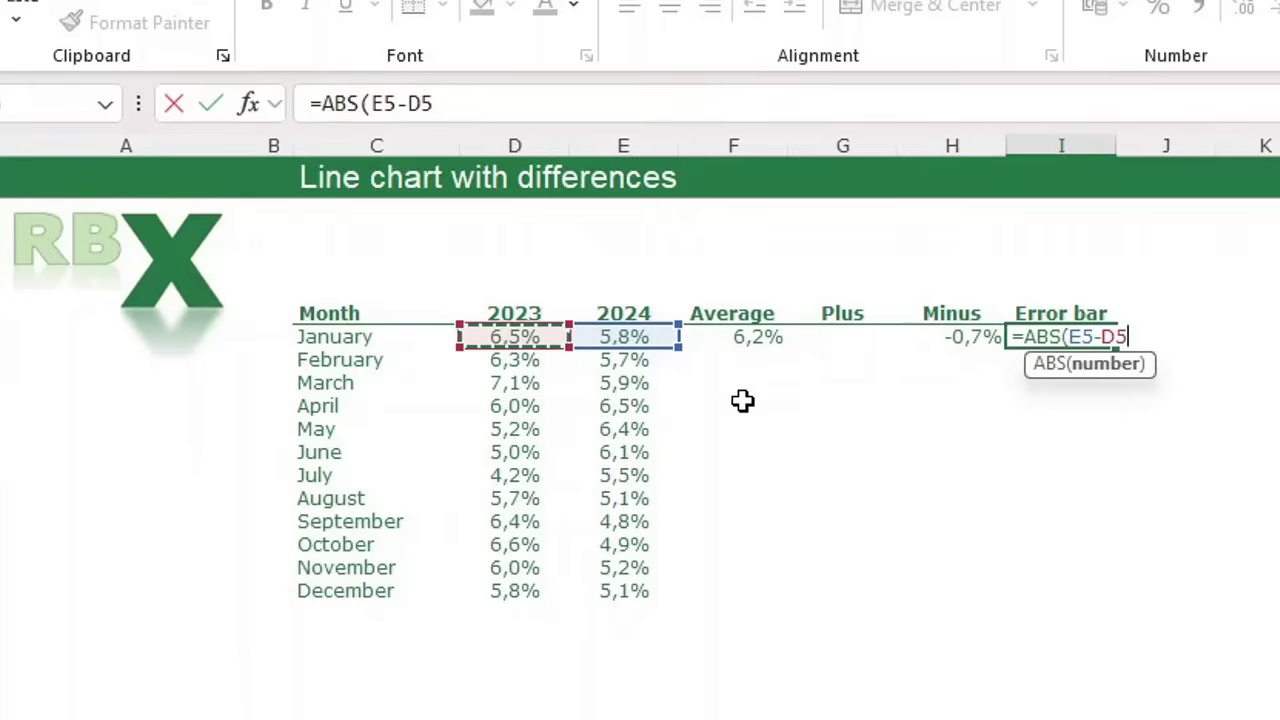
pyautogui.write(')*')
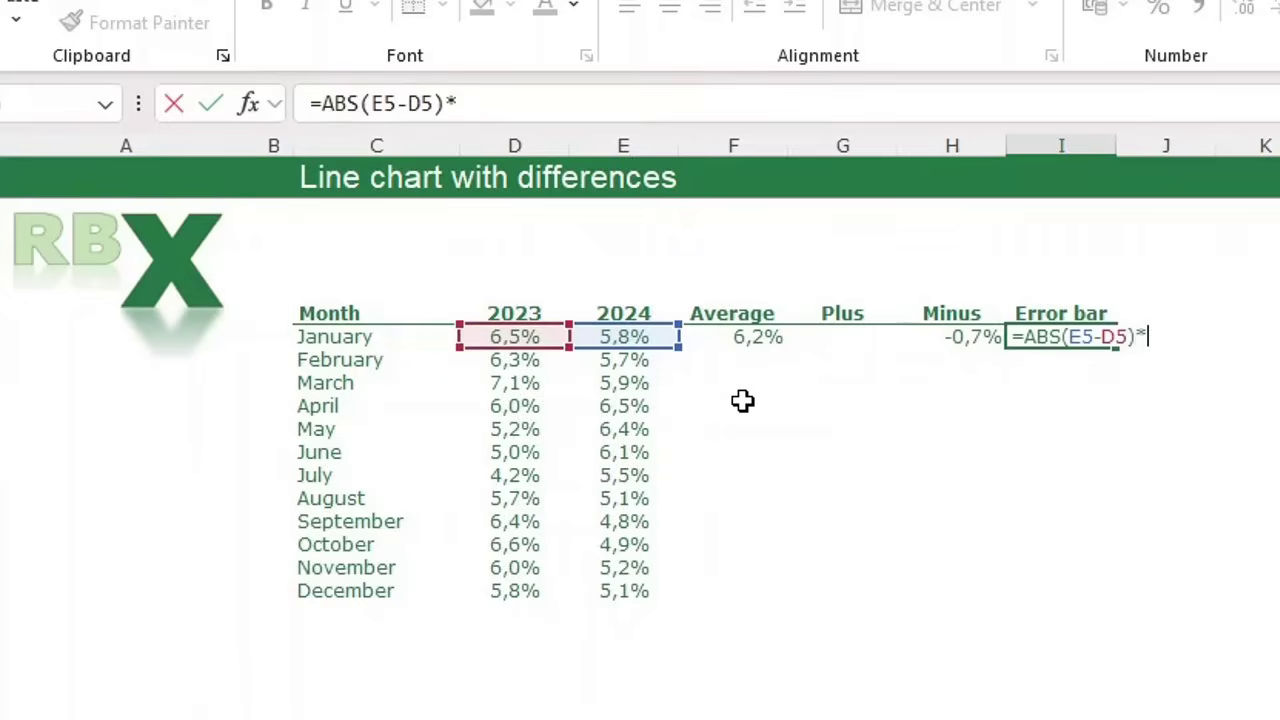
pyautogui.write('0,3')
pyautogui.press('Return')
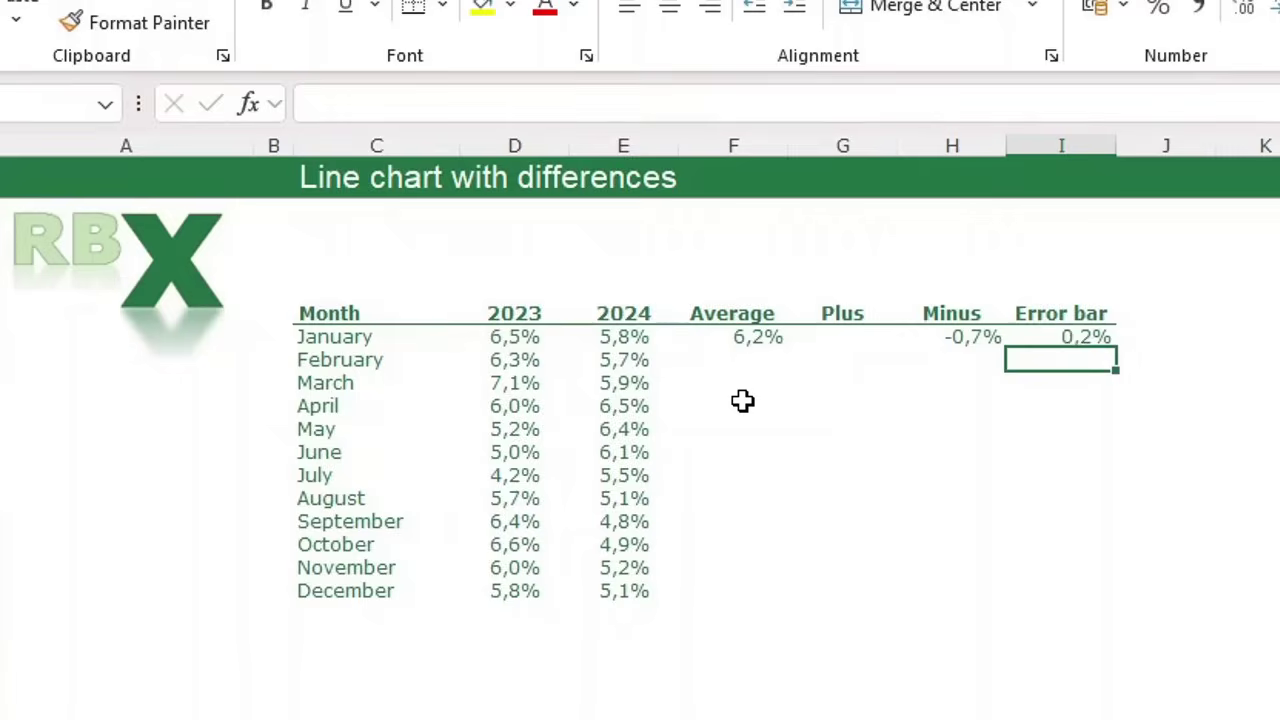
# Step: Fill the January formulas in F5:I5 down through December in row 16, and select empty cell I24
pyautogui.moveTo(743, 340); pyautogui.dragTo(1114, 600)
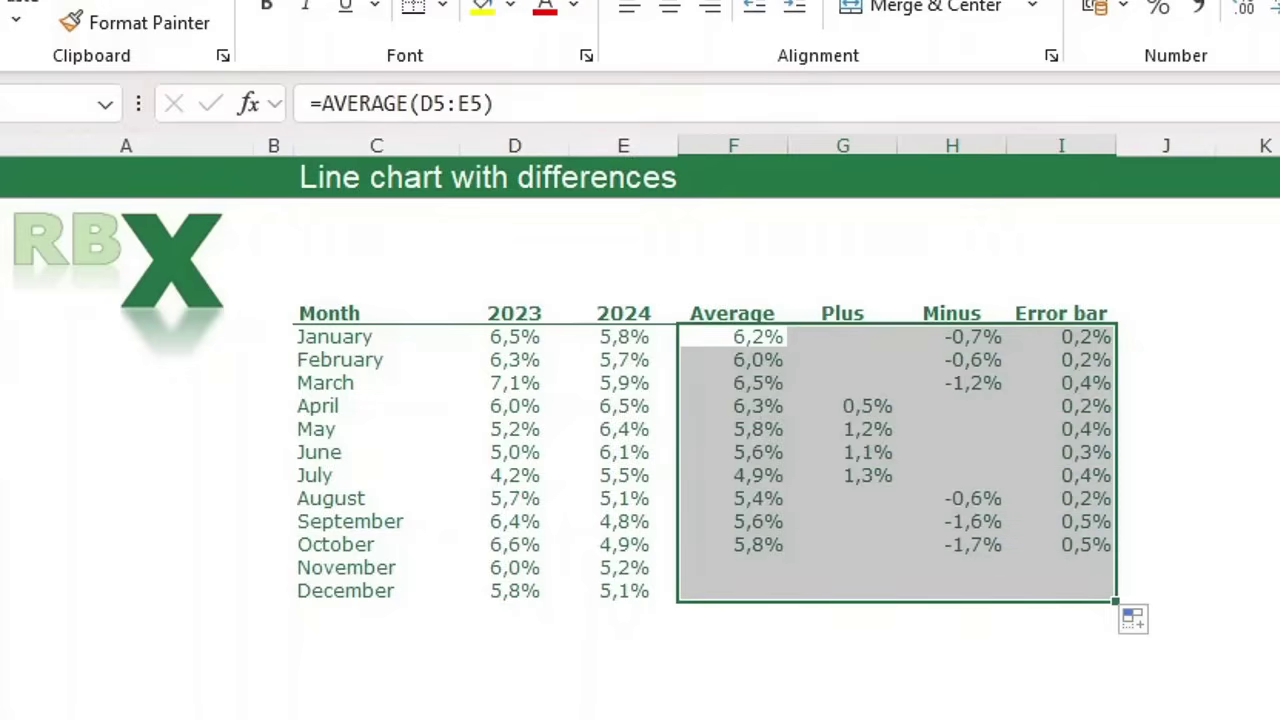
pyautogui.click(1061, 700)
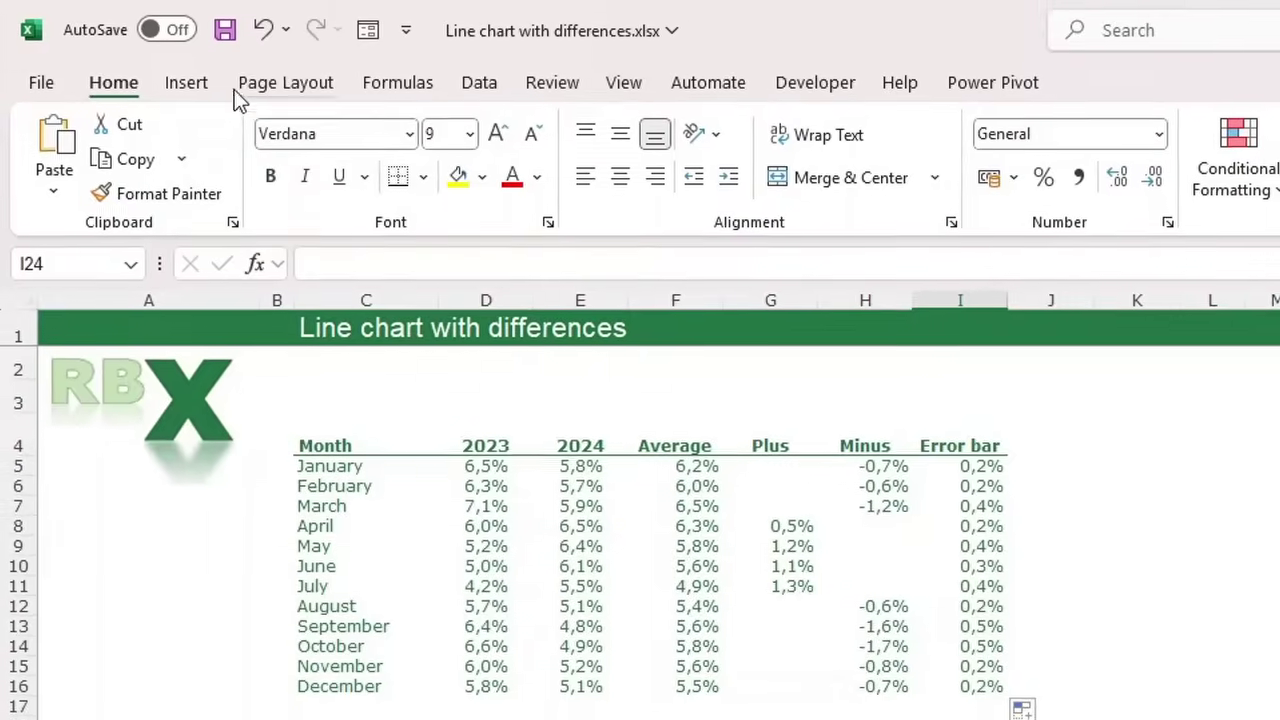
# Step: Insert an empty 2-D line chart and place it beside the data table, over columns J to S
pyautogui.click(184, 84)
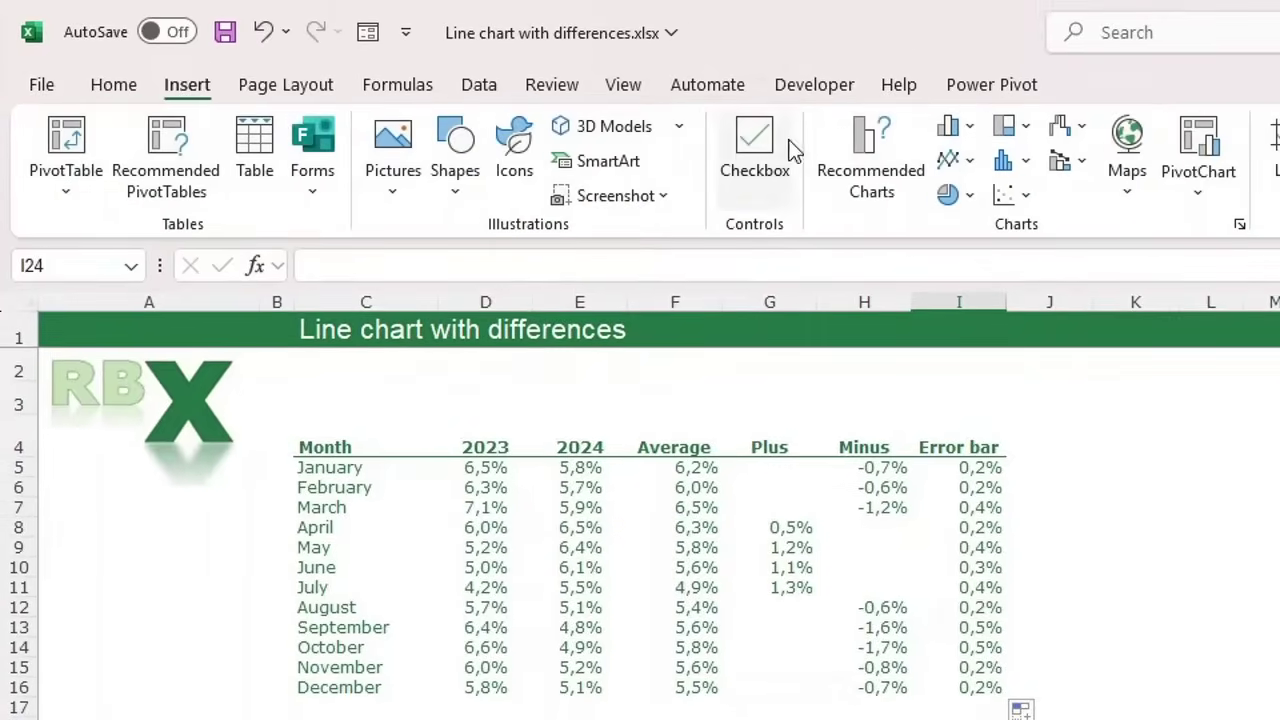
pyautogui.click(947, 159)
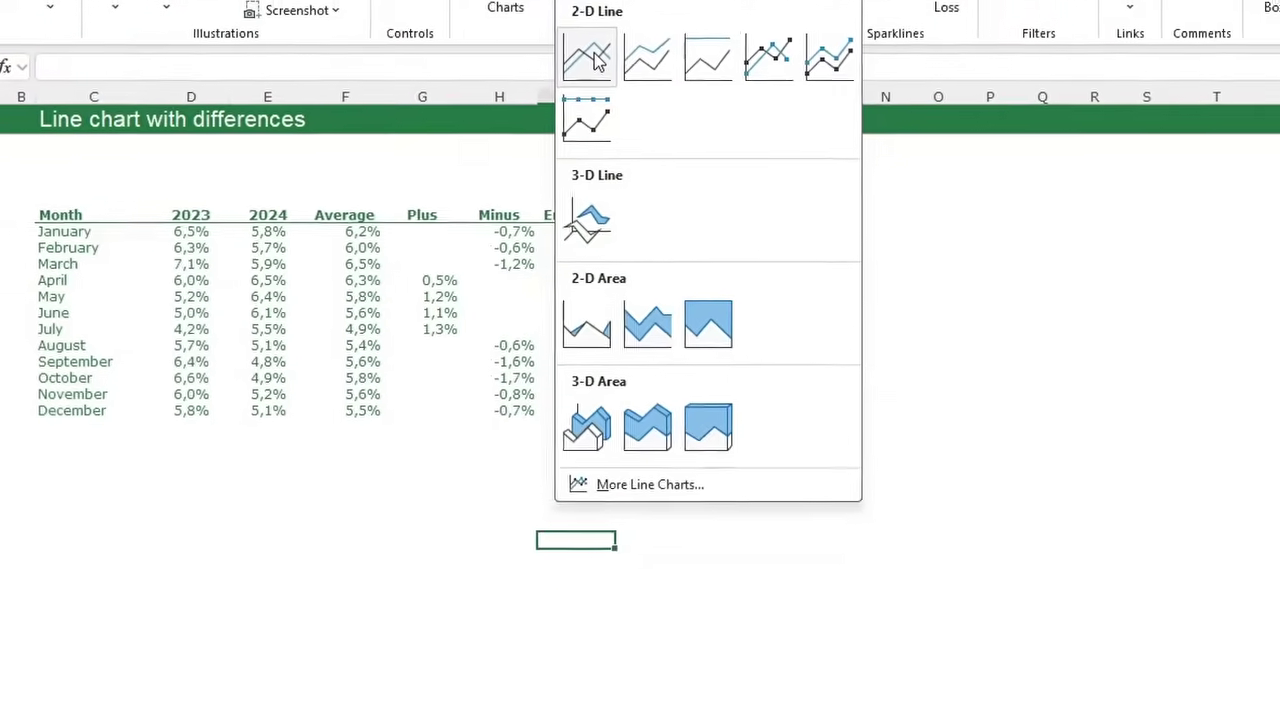
pyautogui.click(977, 251)
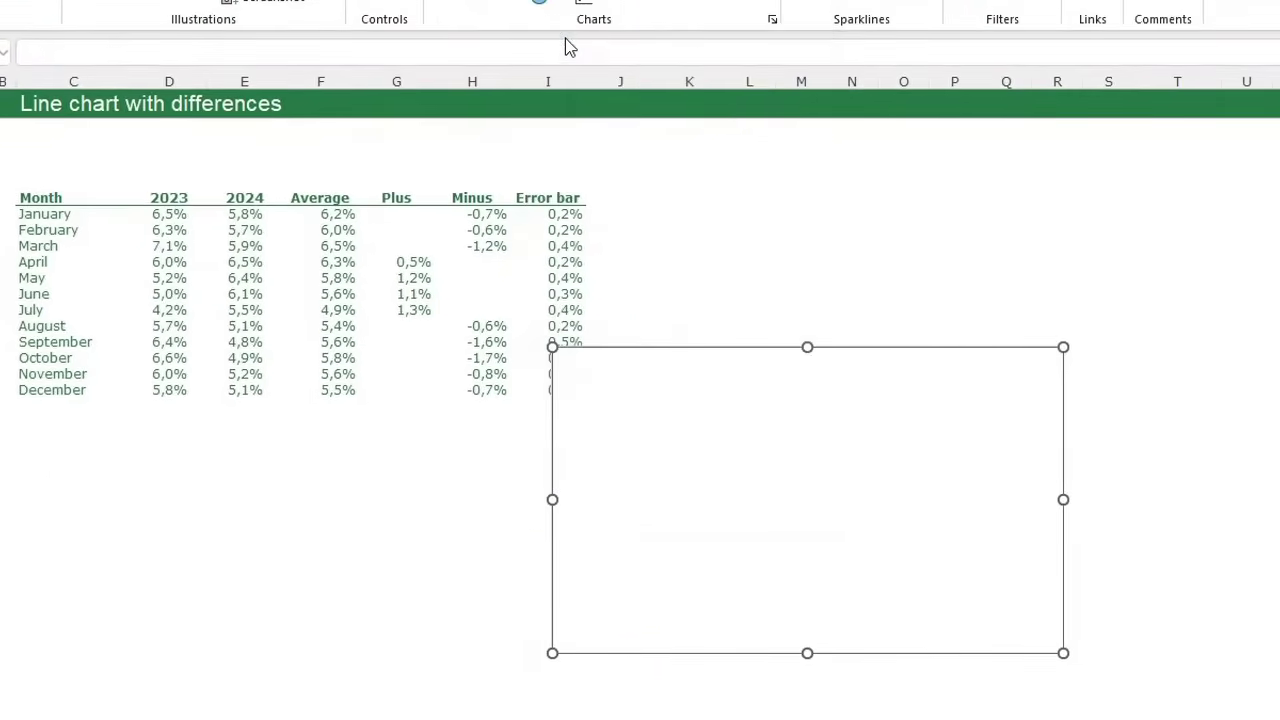
pyautogui.moveTo(731, 411); pyautogui.dragTo(769, 226)
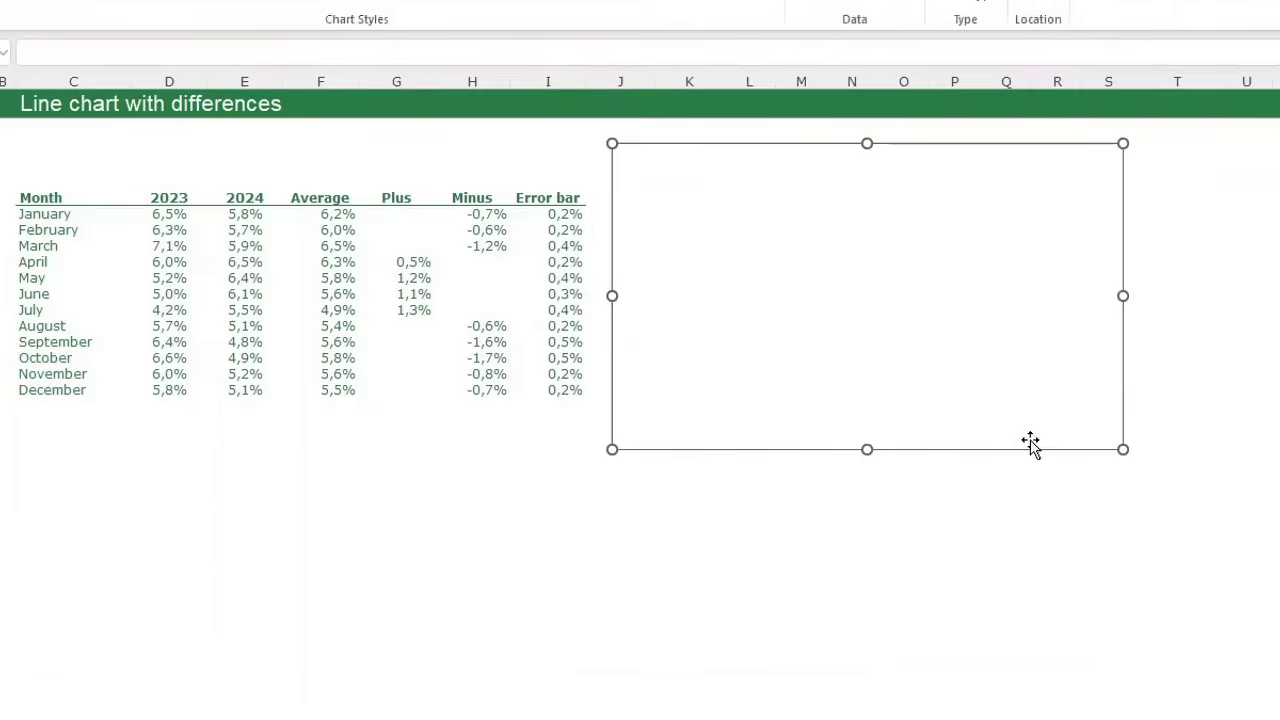
# Step: Enlarge the empty chart to span columns J to T and add a series named from D4 with values D5:D16
pyautogui.moveTo(1123, 449); pyautogui.dragTo(1232, 496)
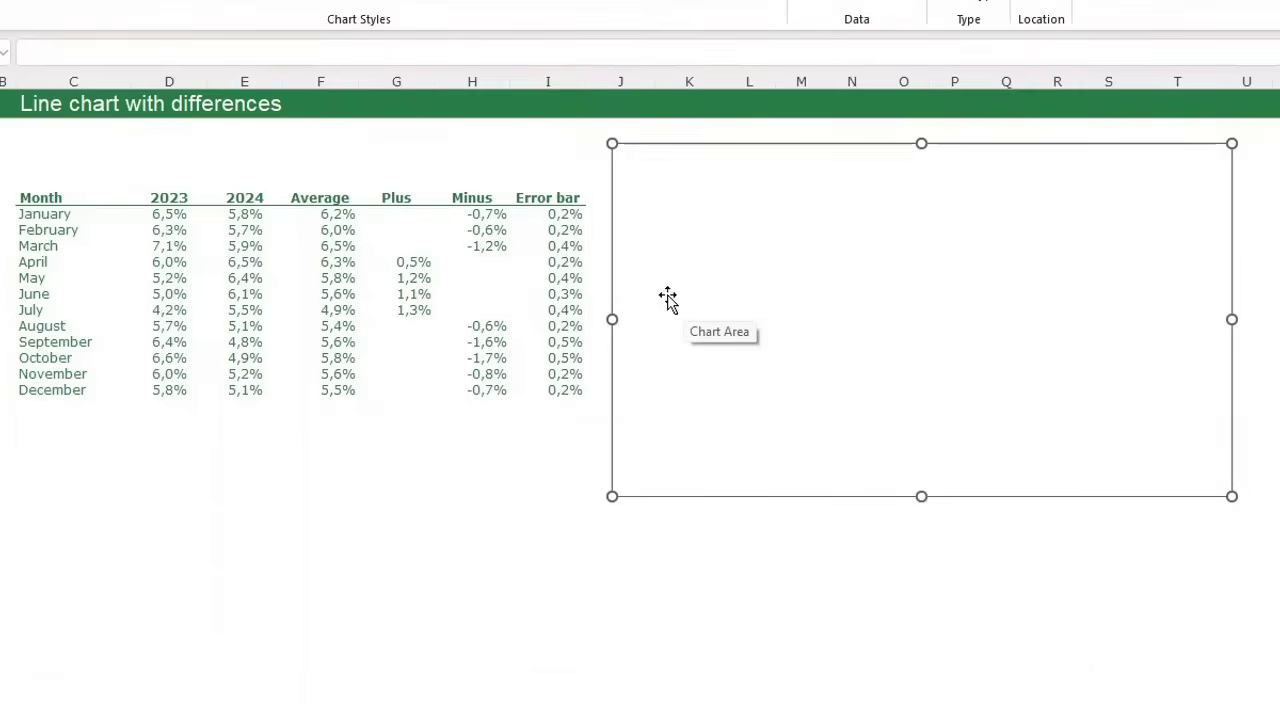
pyautogui.rightClick(718, 263)
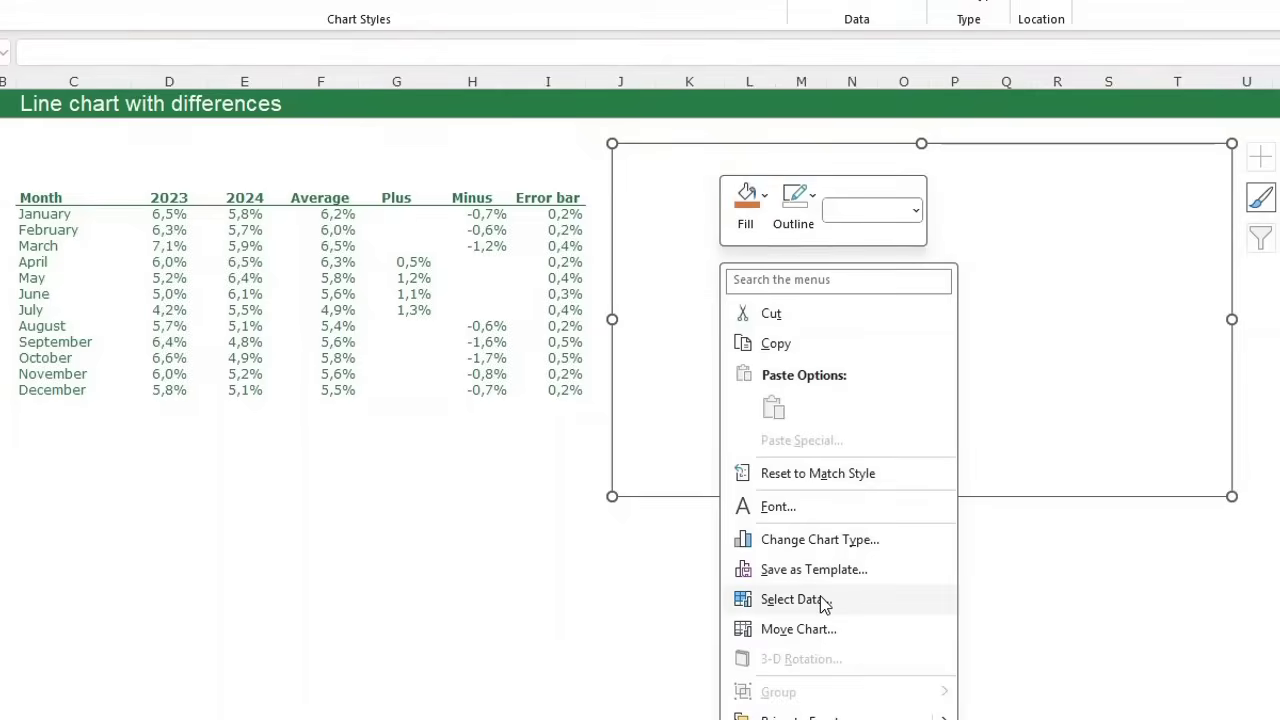
pyautogui.click(820, 599)
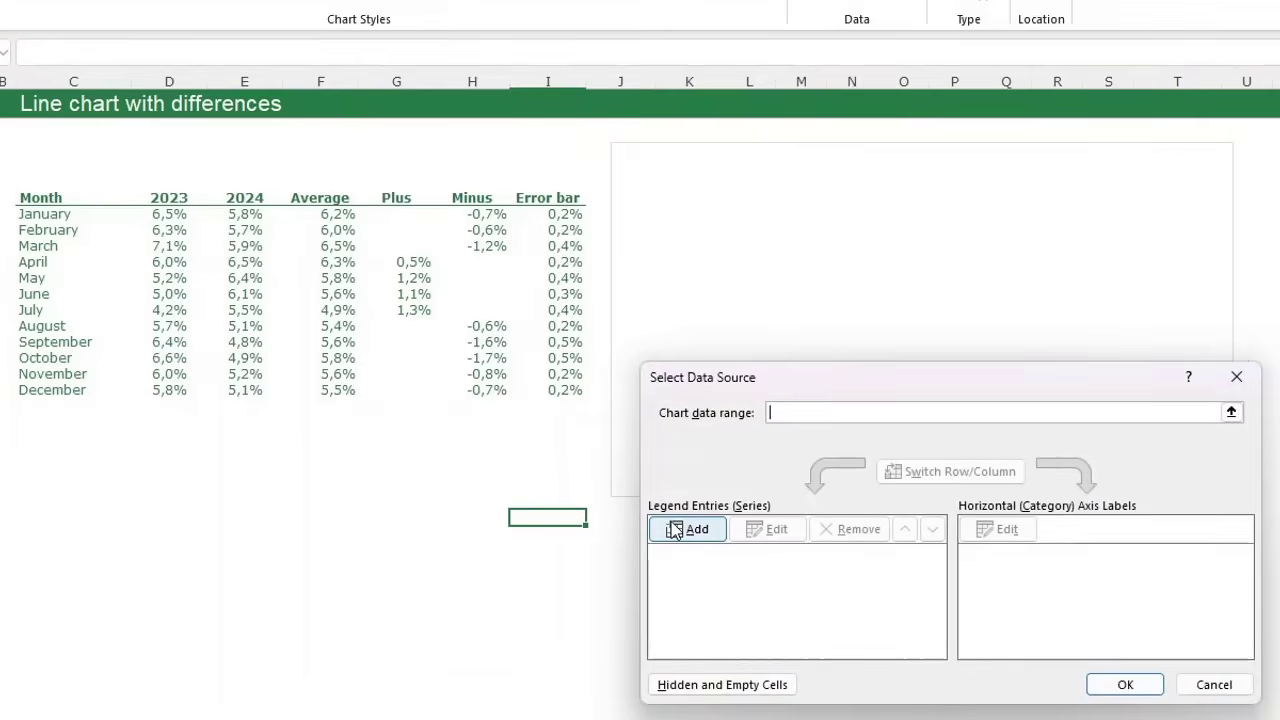
pyautogui.click(670, 522)
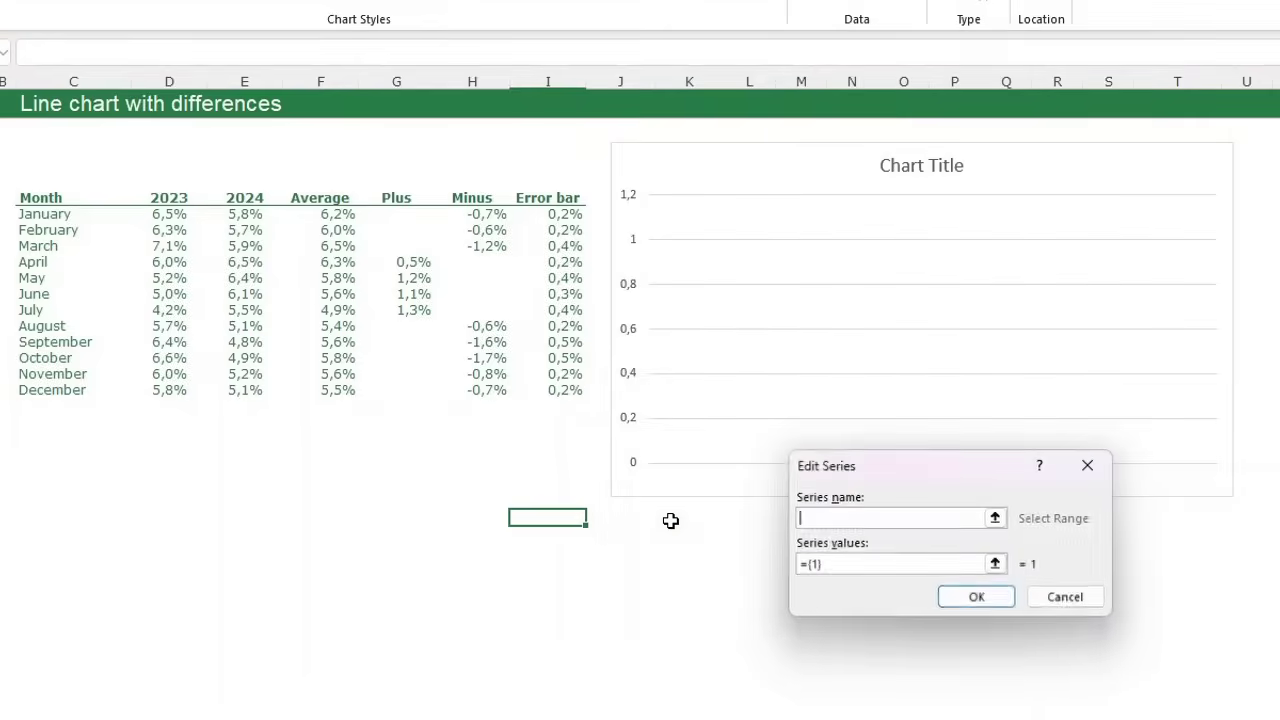
pyautogui.click(155, 196)
pyautogui.press('Tab')
pyautogui.press('BackSpace')
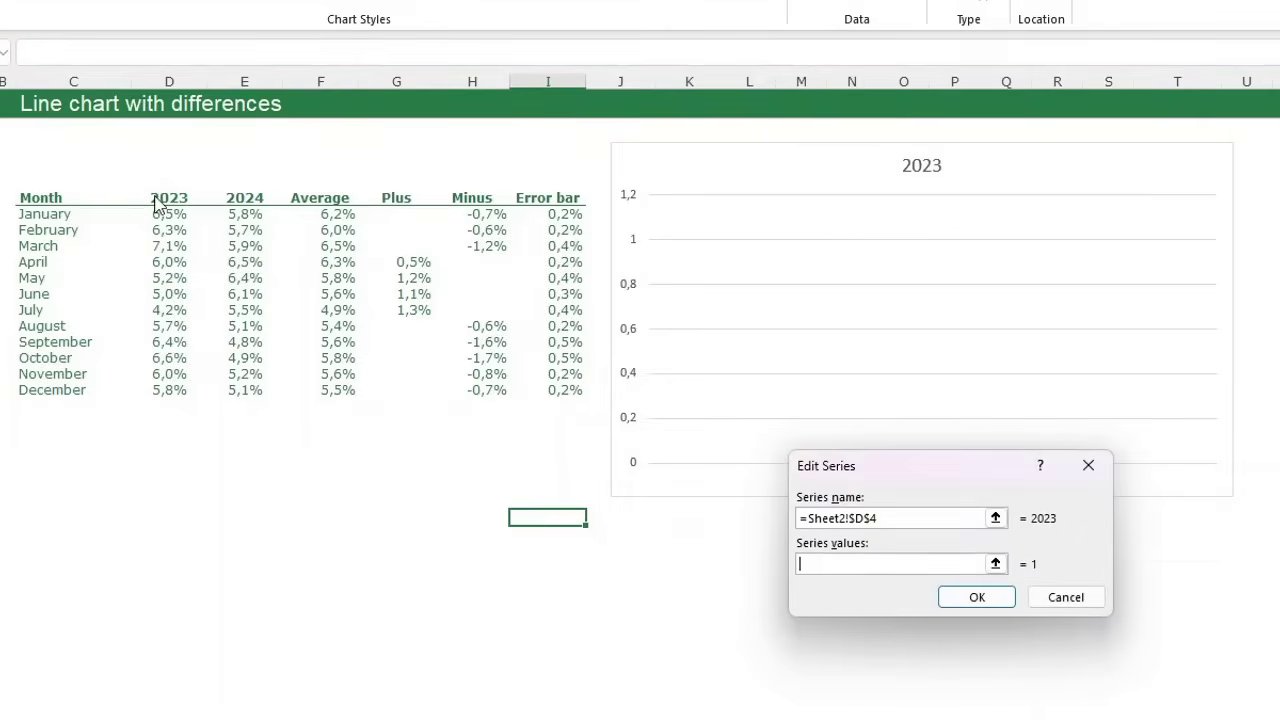
pyautogui.moveTo(171, 212); pyautogui.dragTo(173, 395)
pyautogui.press('Return')
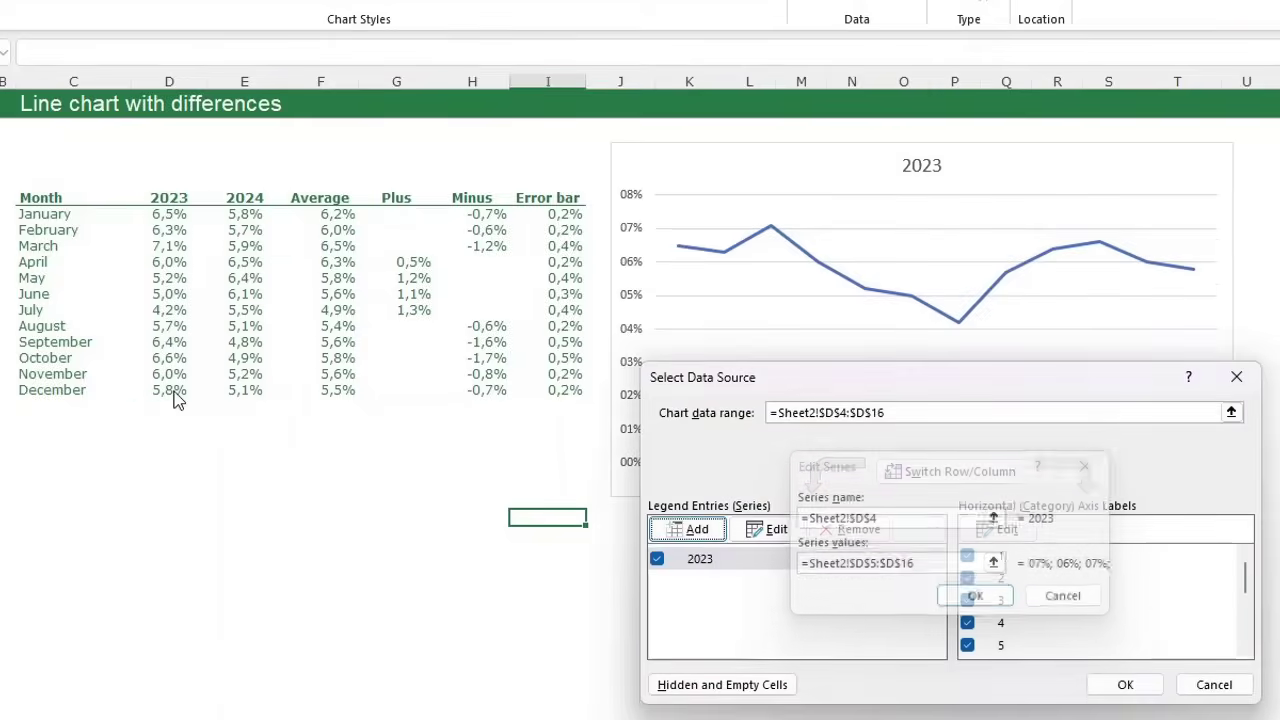
# Step: Add a second chart series named from E4 with the 2024 values in E5:E16, and accept the data source
pyautogui.click(697, 532)
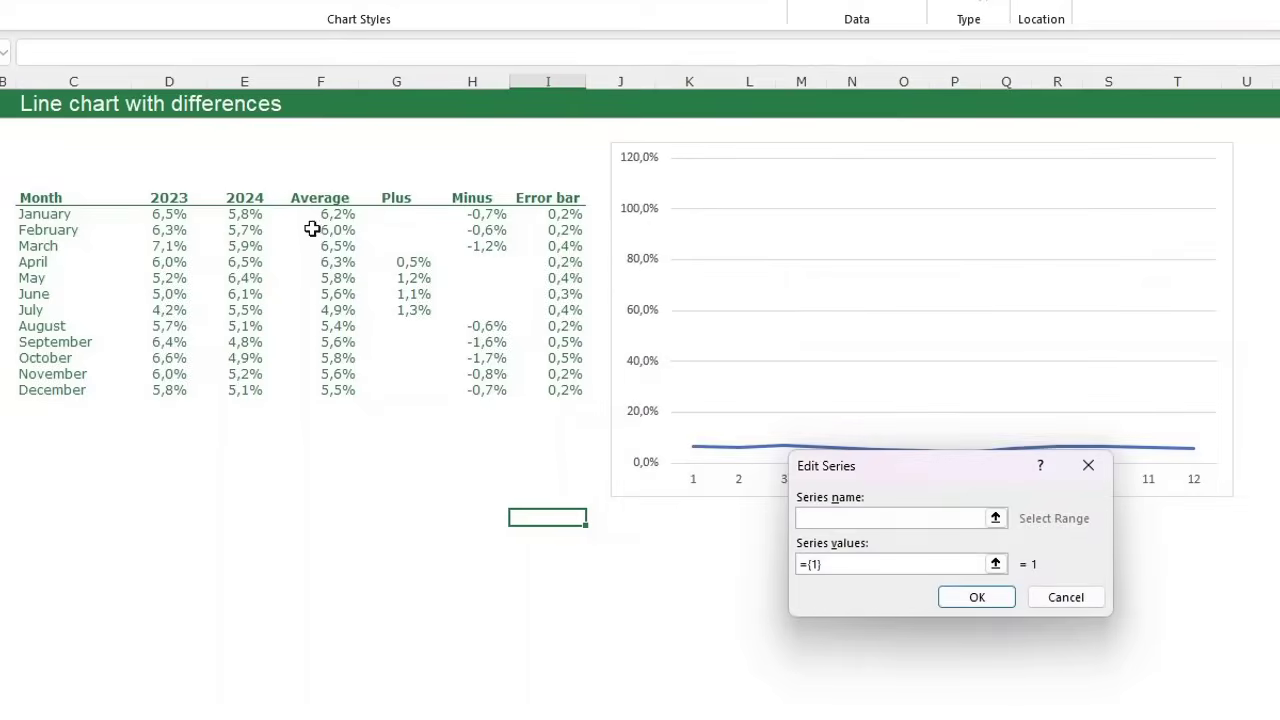
pyautogui.click(248, 198)
pyautogui.press('Tab')
pyautogui.press('BackSpace')
pyautogui.moveTo(242, 213); pyautogui.dragTo(255, 385)
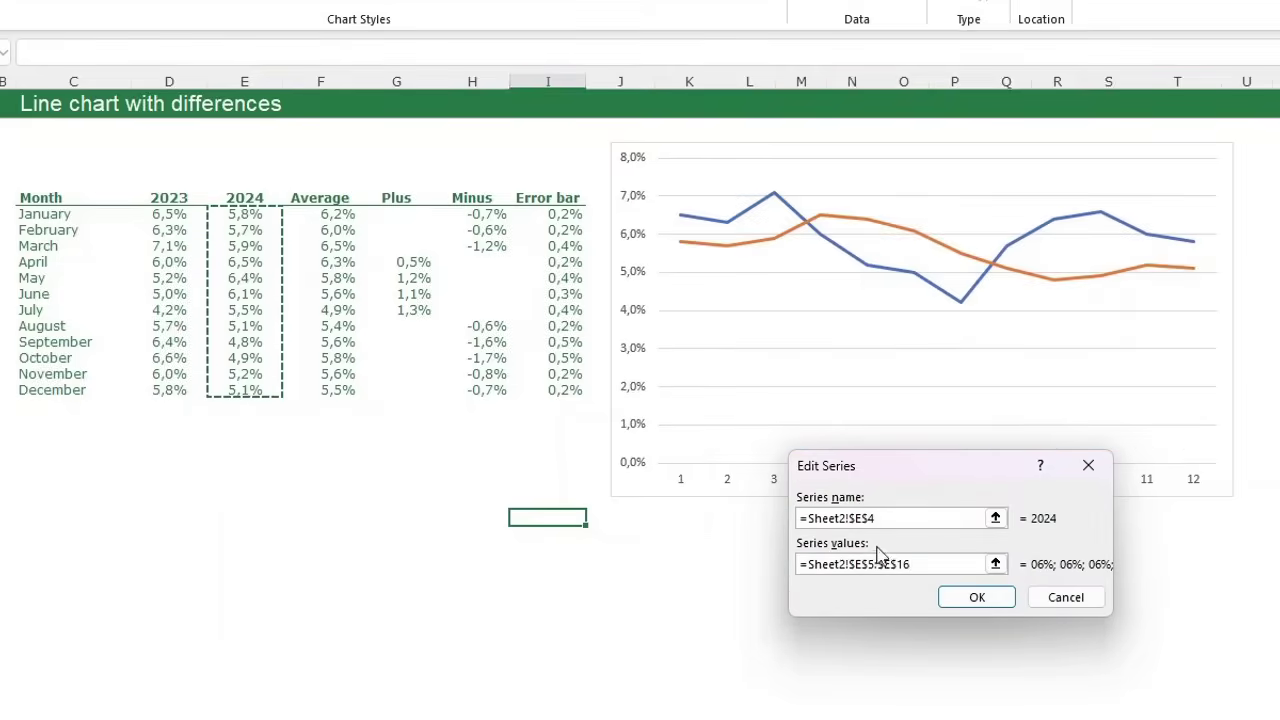
pyautogui.click(968, 600)
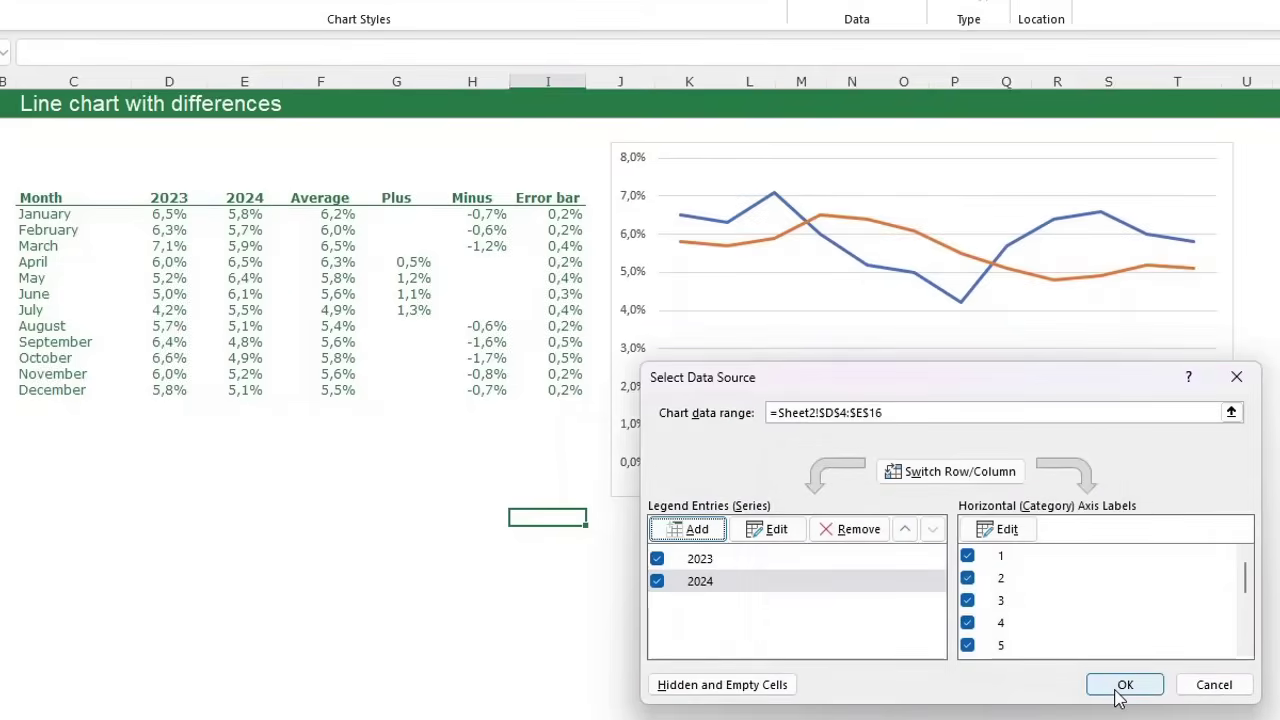
pyautogui.click(1123, 684)
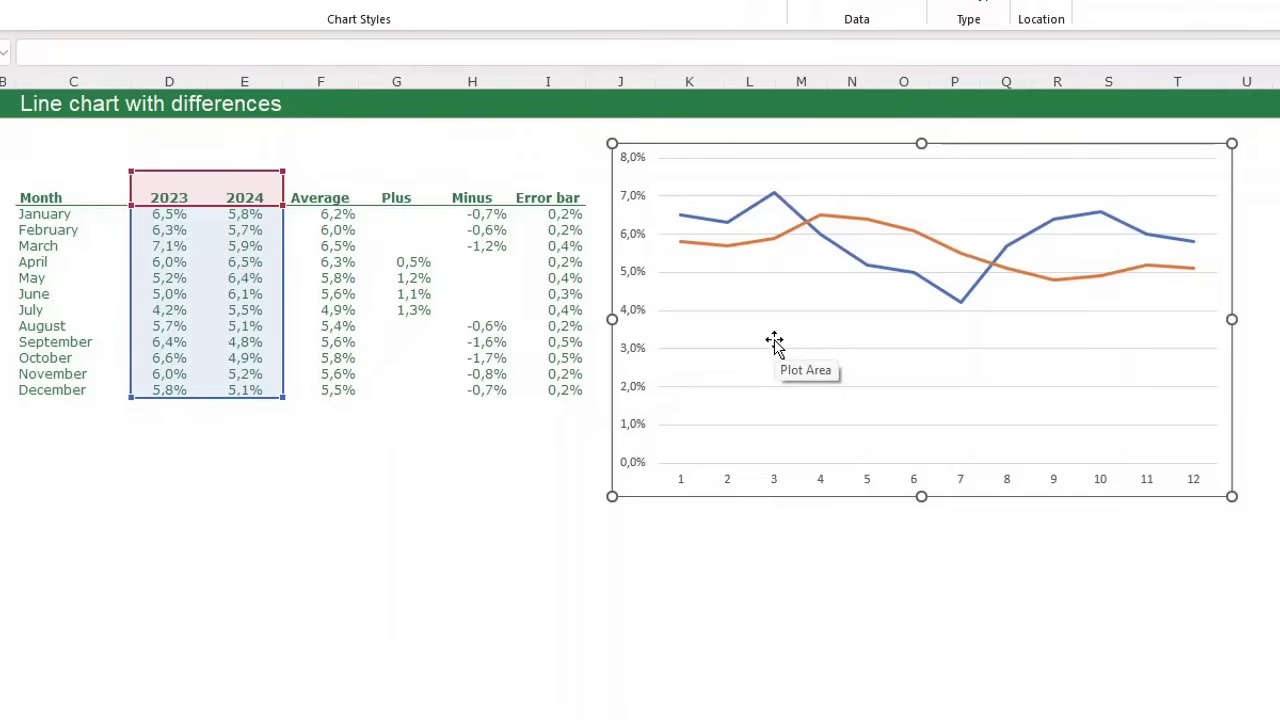
# Step: Format the 2023 line as a solid line in a very light grey-green and increase its width
pyautogui.click(732, 220)
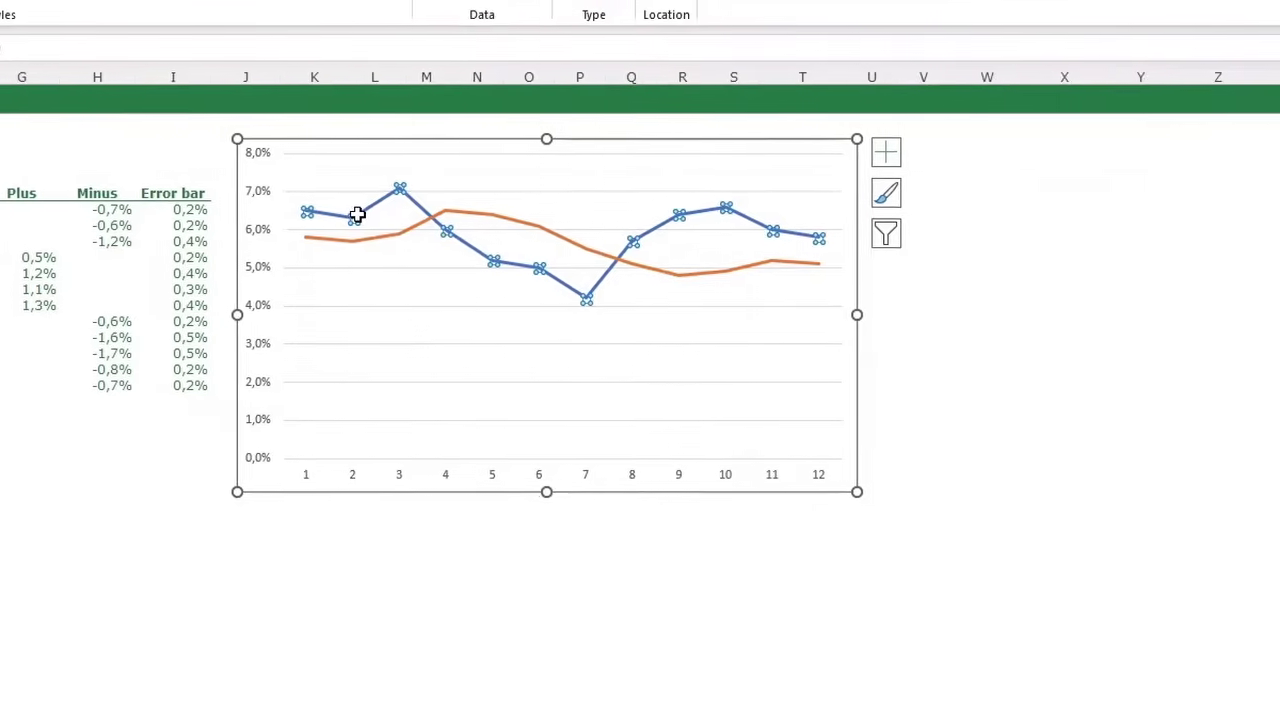
pyautogui.doubleClick(732, 220)
pyautogui.moveTo(1094, 197); pyautogui.dragTo(1045, 150)
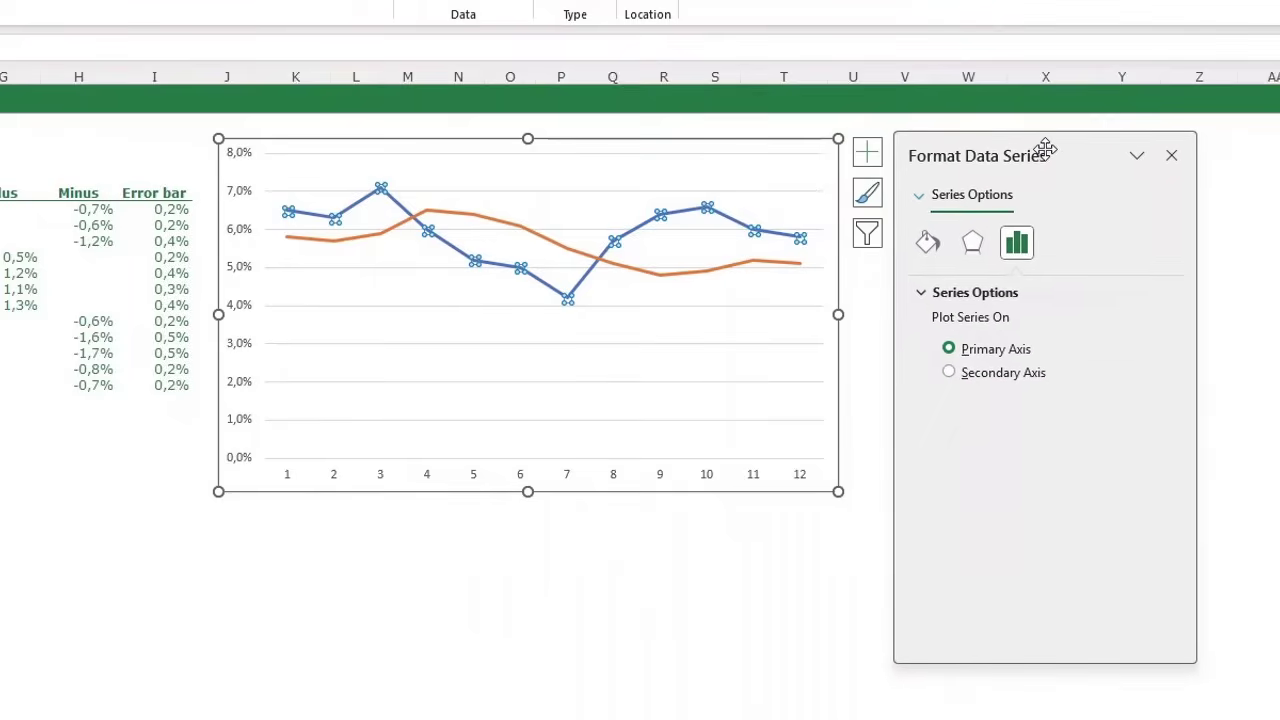
pyautogui.click(927, 242)
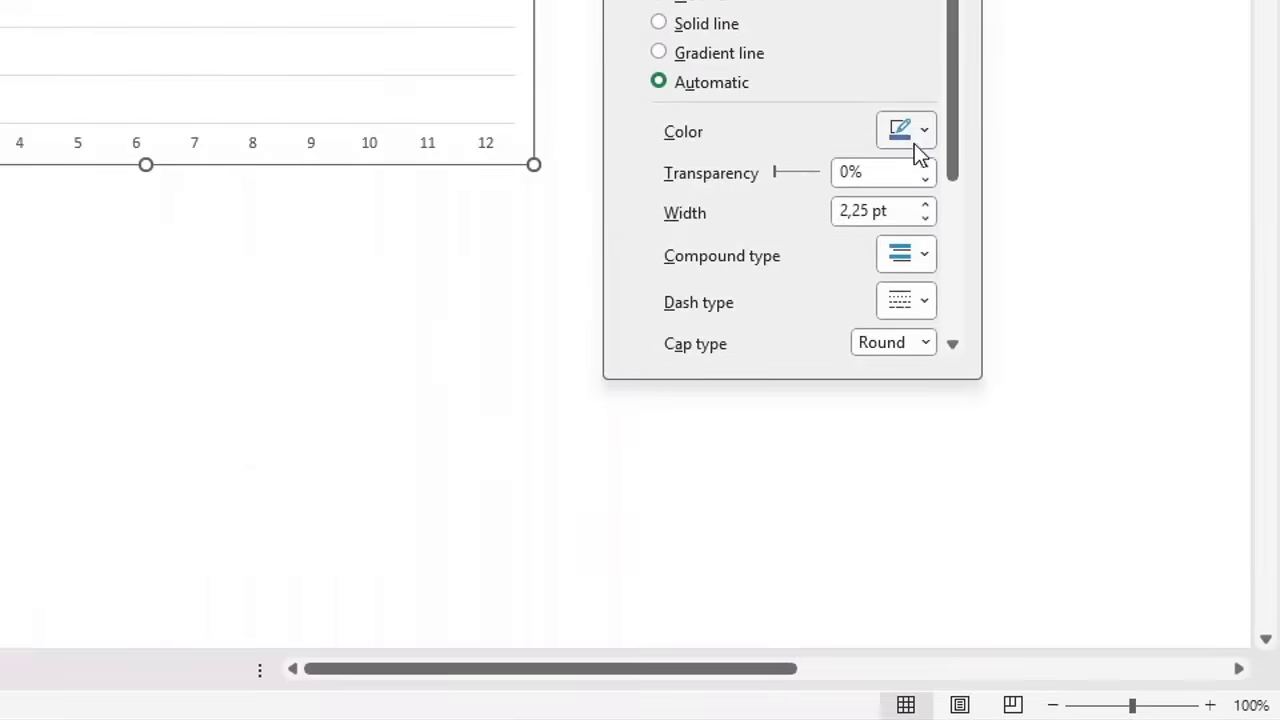
pyautogui.click(1148, 464)
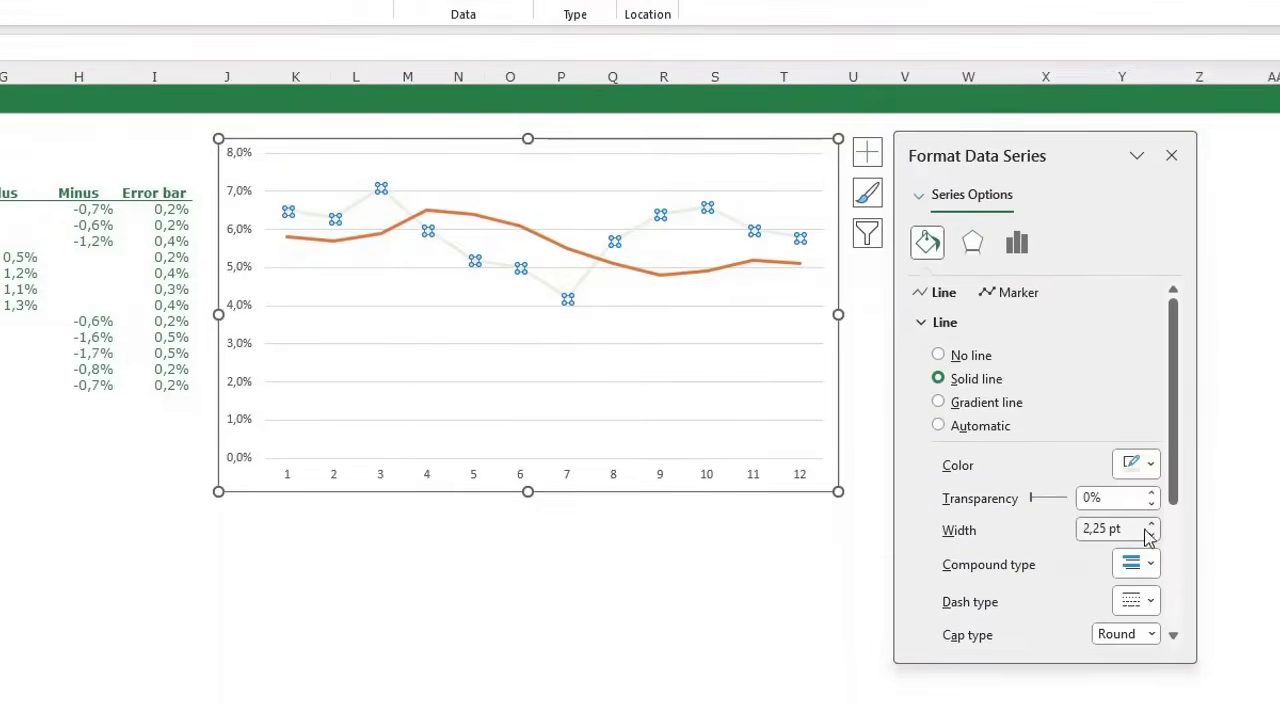
pyautogui.click(1151, 523)
pyautogui.click(1151, 523)
pyautogui.click(1151, 523)
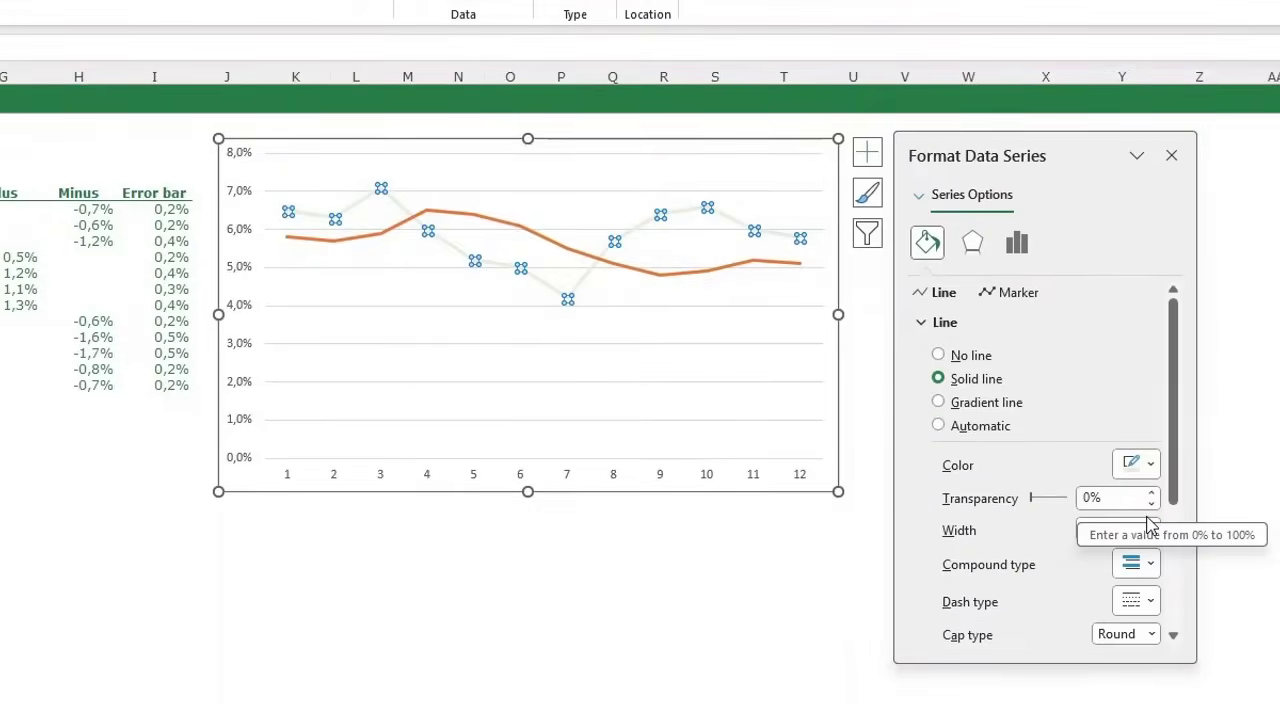
# Step: Recolour the 2024 line dark green, set its width to 3 pt, and close the series formatting
pyautogui.click(475, 217)
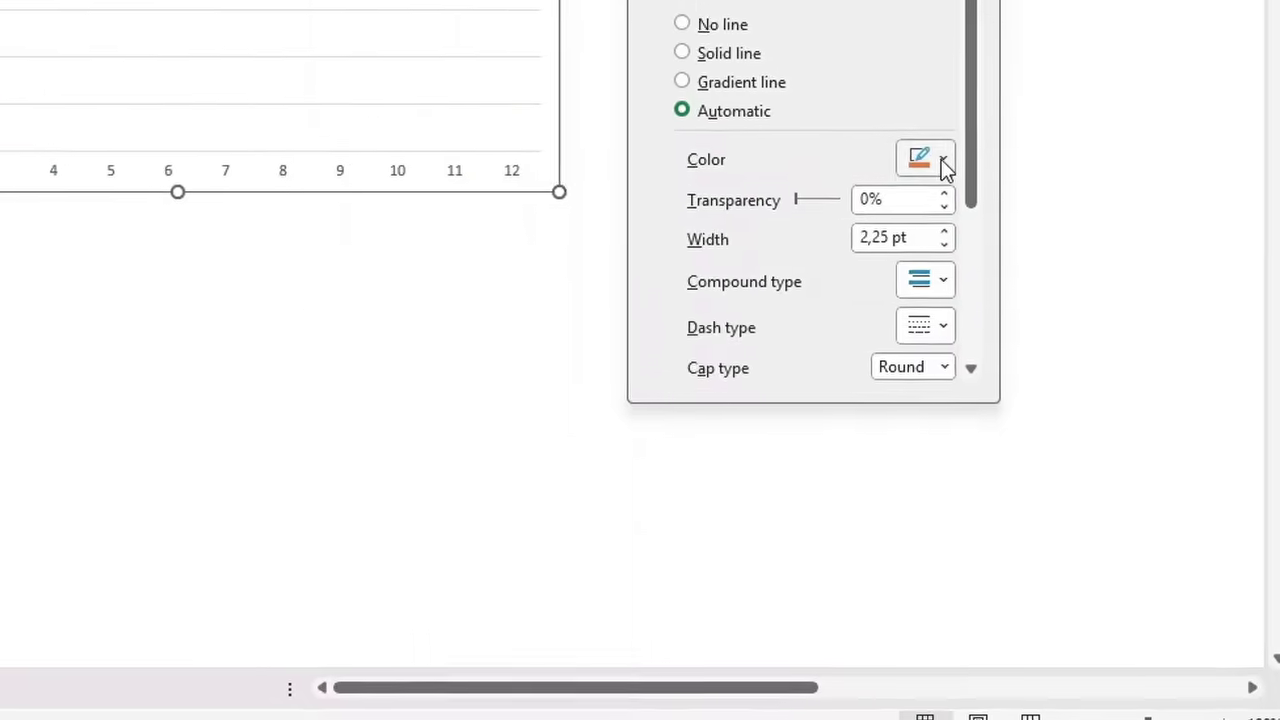
pyautogui.click(1150, 464)
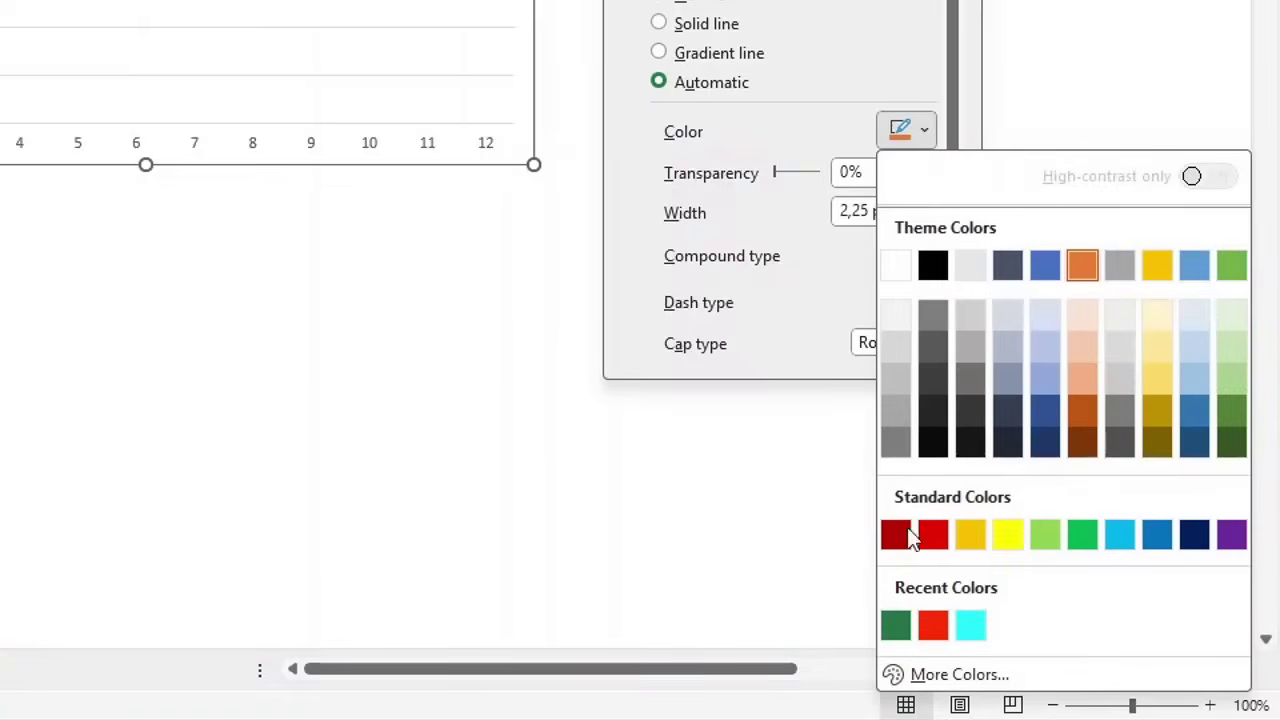
pyautogui.click(895, 624)
pyautogui.click(1151, 524)
pyautogui.click(1151, 524)
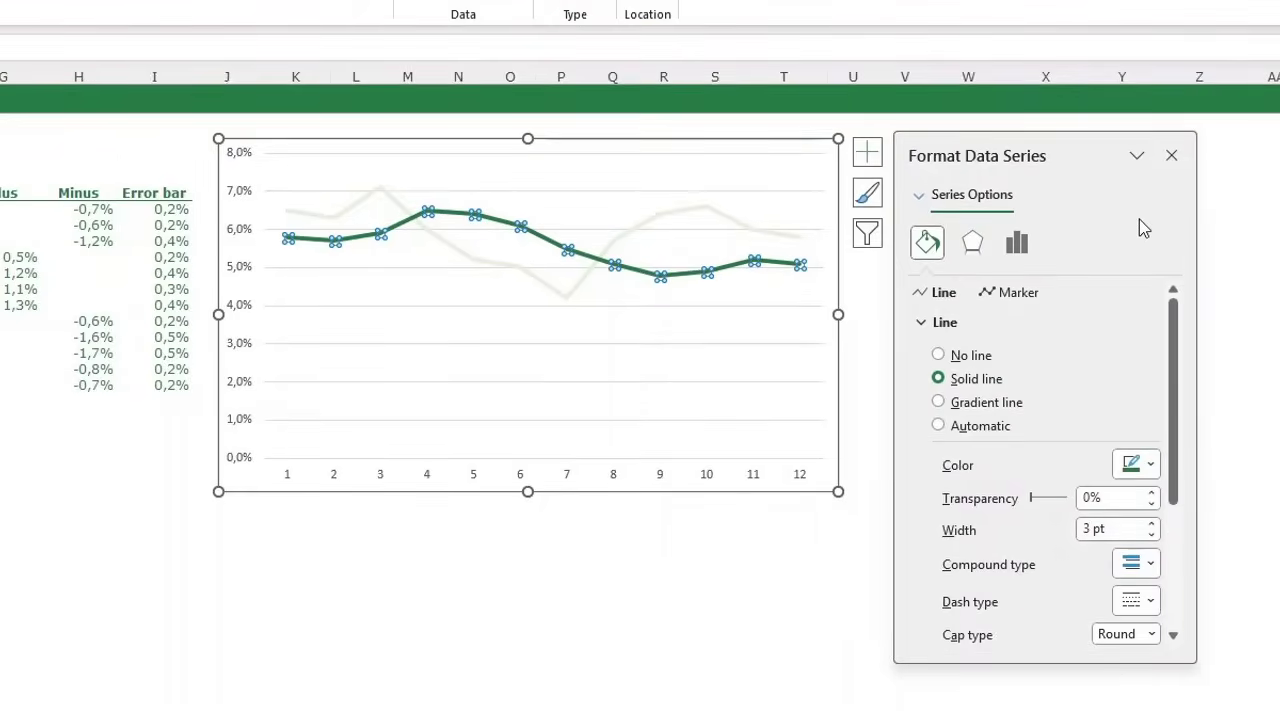
pyautogui.click(1169, 157)
pyautogui.click(467, 613)
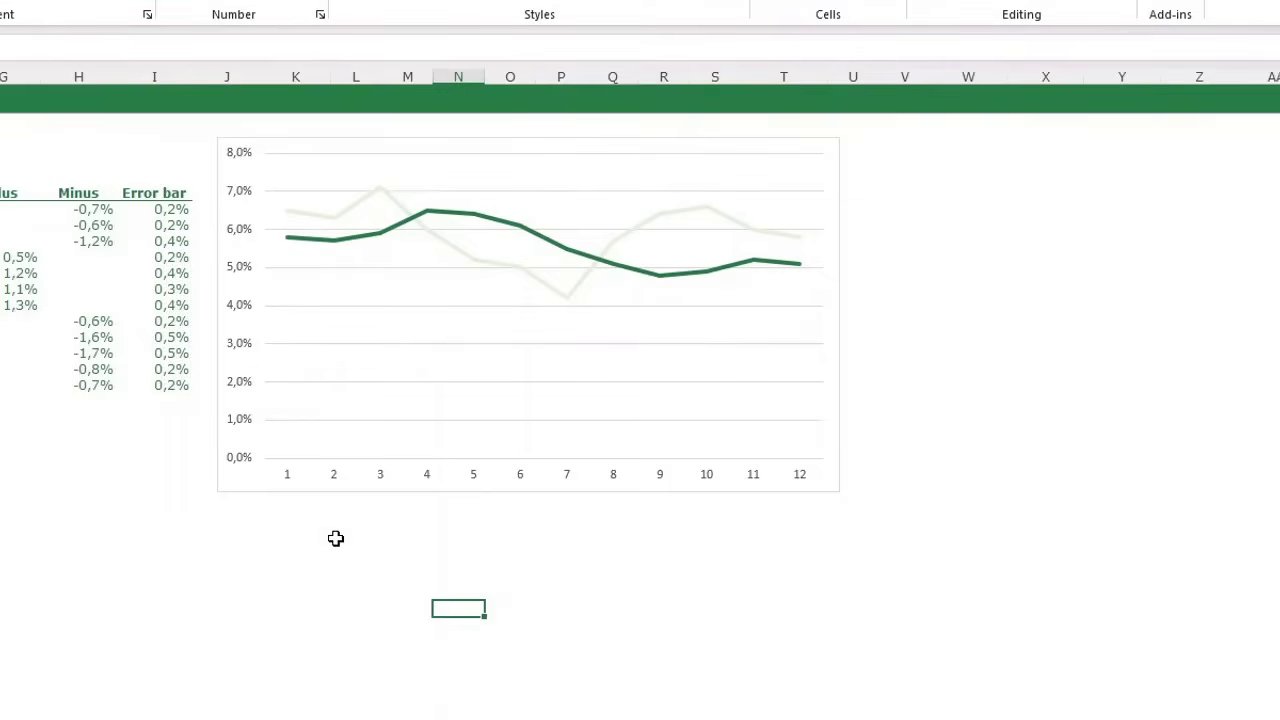
# Step: Set the vertical axis minimum bound to 0,035 and close the axis formatting
pyautogui.click(238, 272)
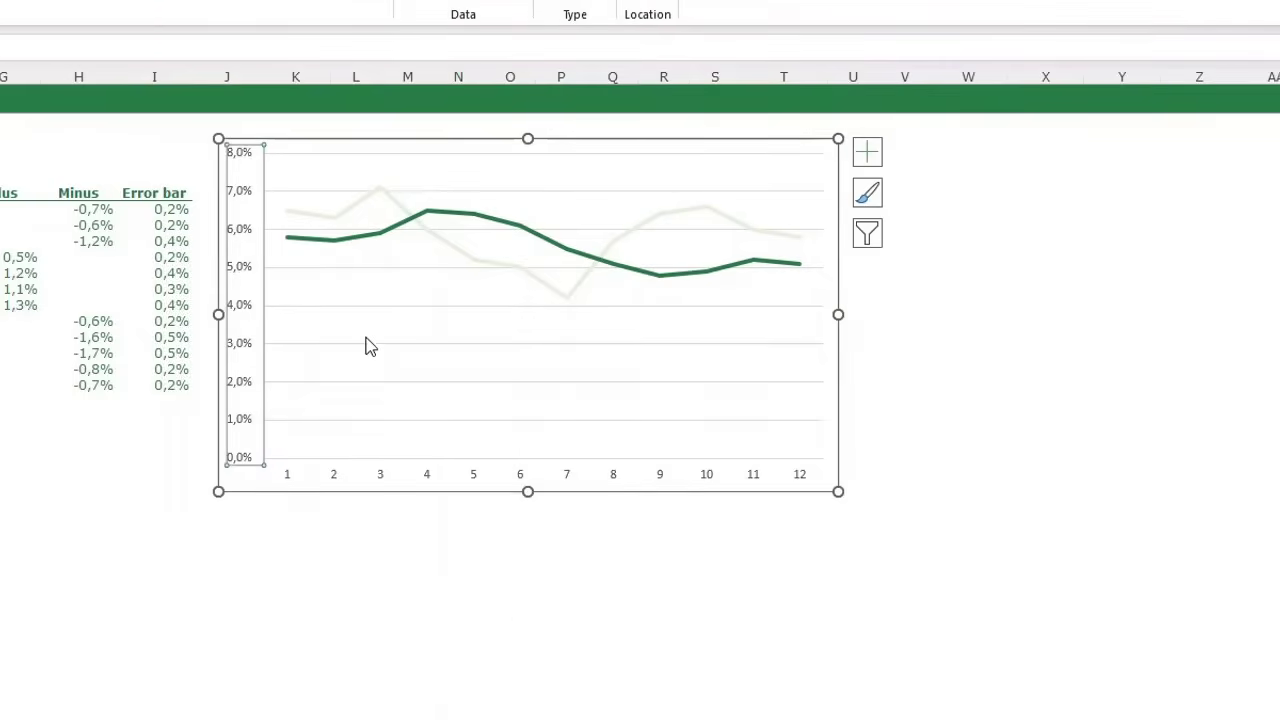
pyautogui.hotkey('ctrl', '1')
pyautogui.click(1068, 344)
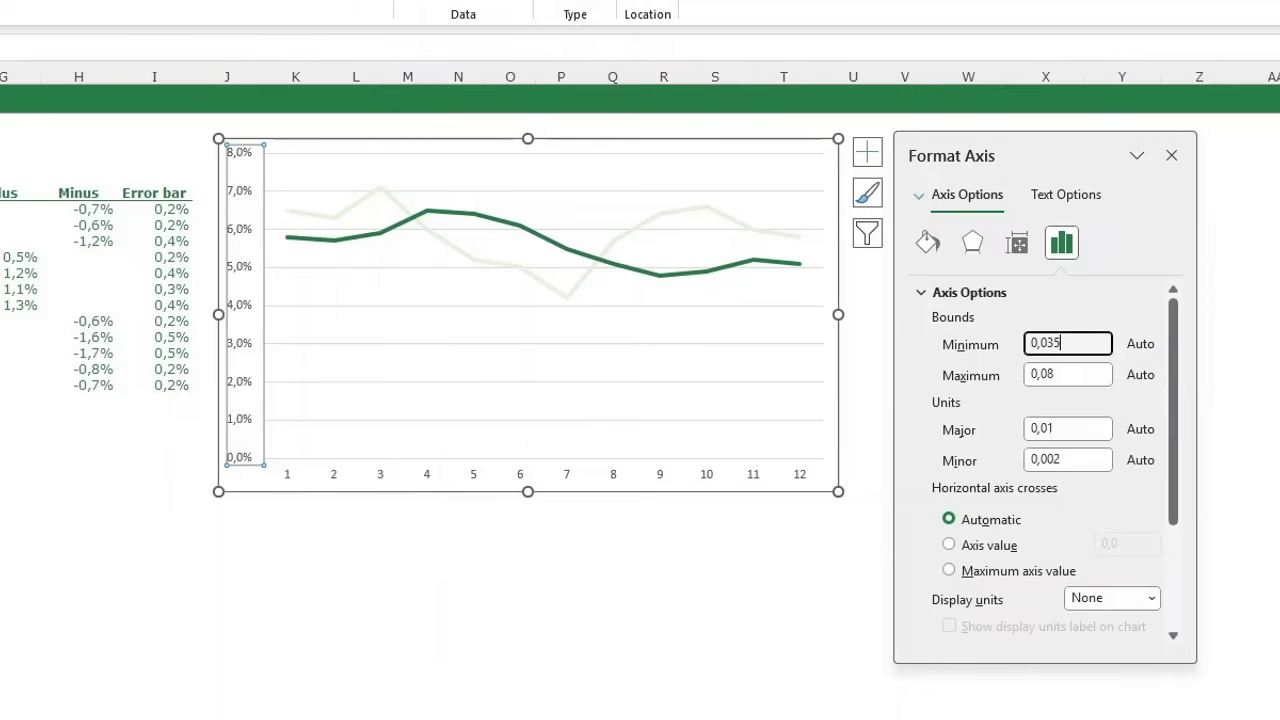
pyautogui.press('Return')
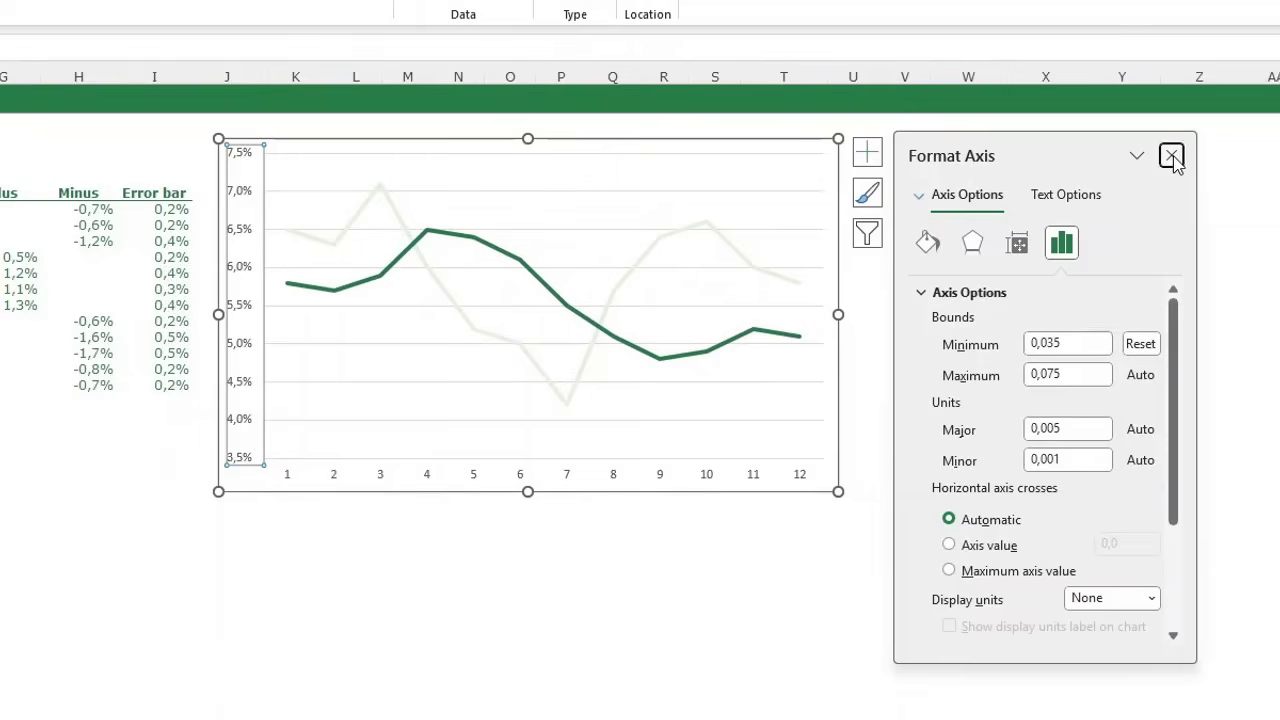
pyautogui.click(1171, 156)
pyautogui.click(672, 593)
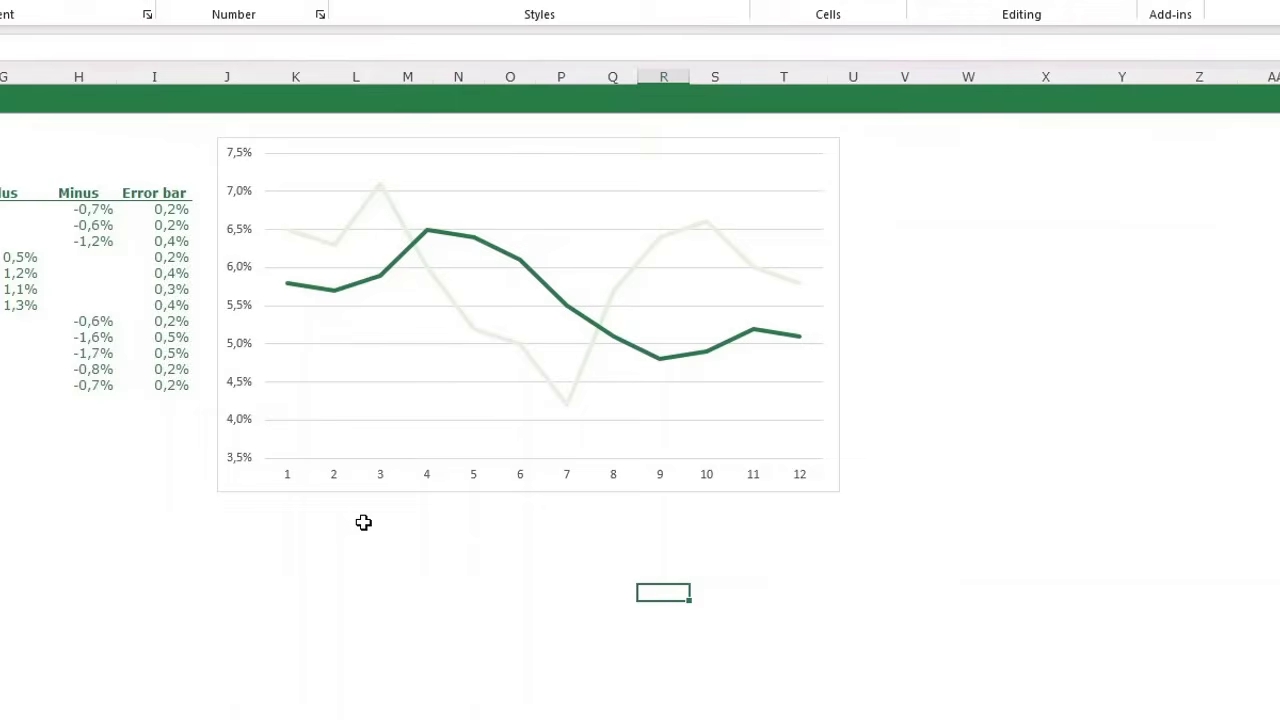
# Step: Add a chart series named "plus" with the Average values in F5:F16, and accept the data source
pyautogui.click(368, 336)
pyautogui.rightClick(368, 336)
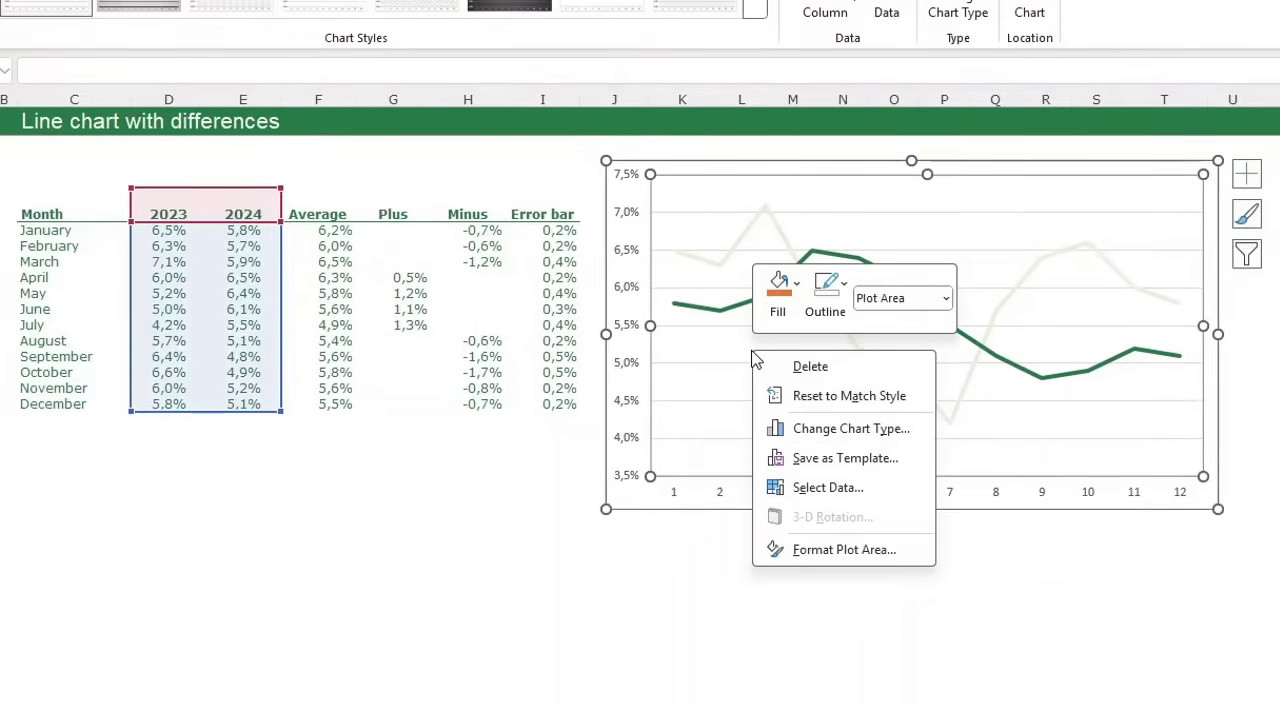
pyautogui.click(828, 487)
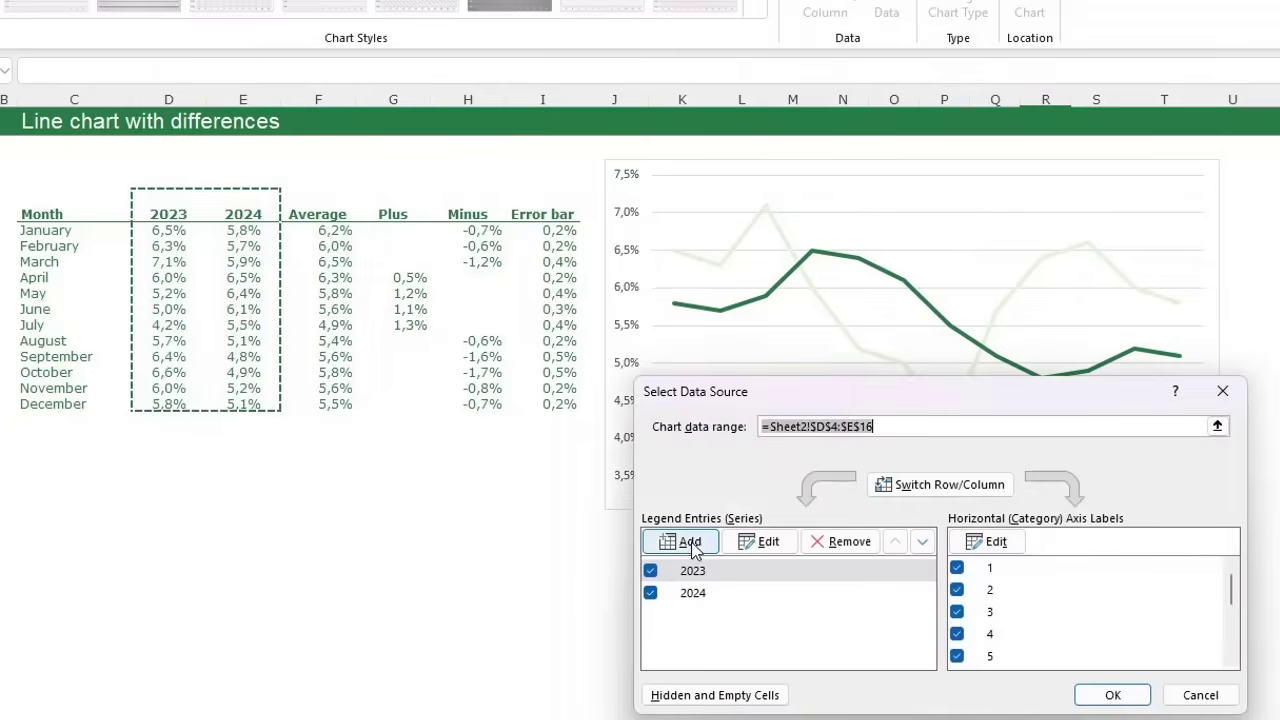
pyautogui.click(688, 541)
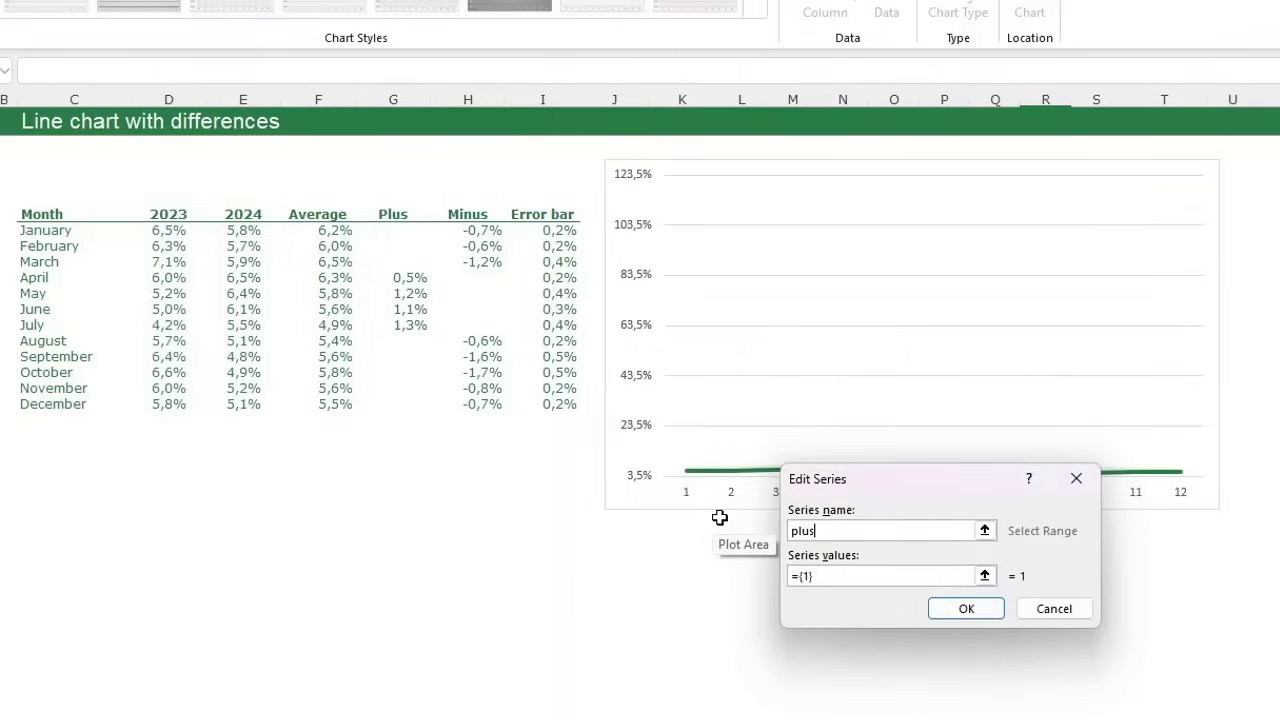
pyautogui.press('Tab')
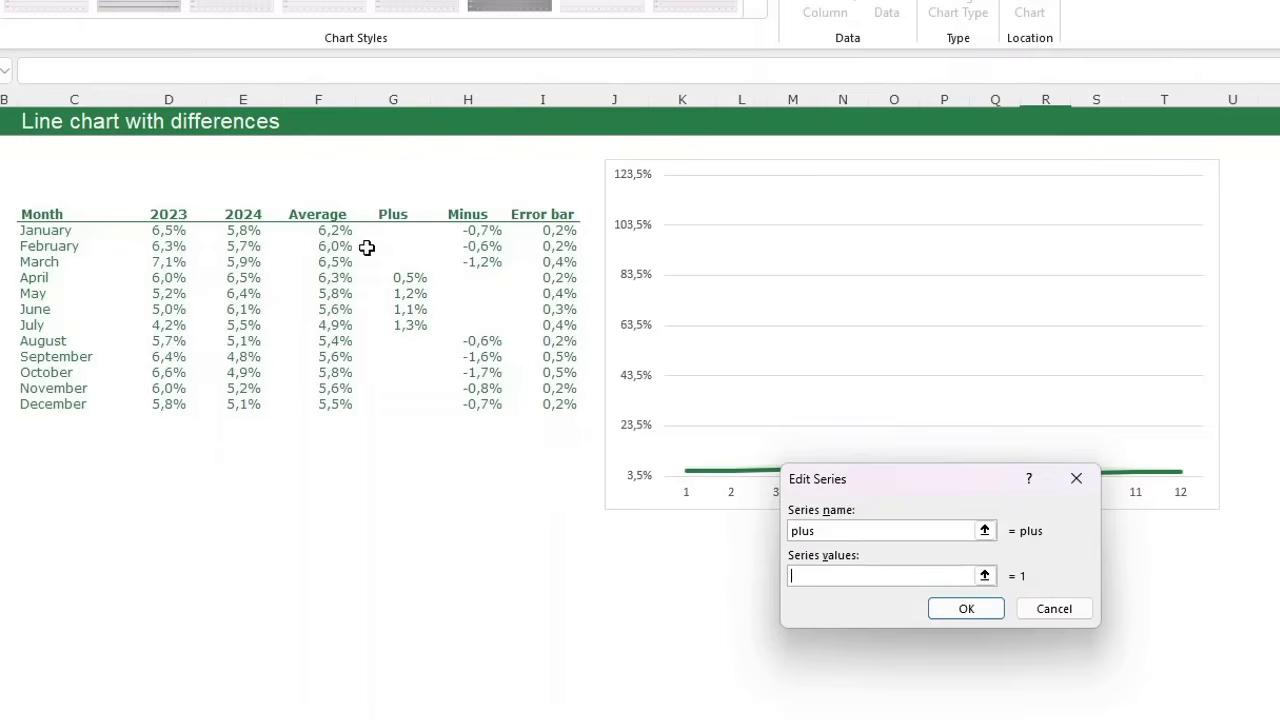
pyautogui.moveTo(334, 235); pyautogui.dragTo(340, 403)
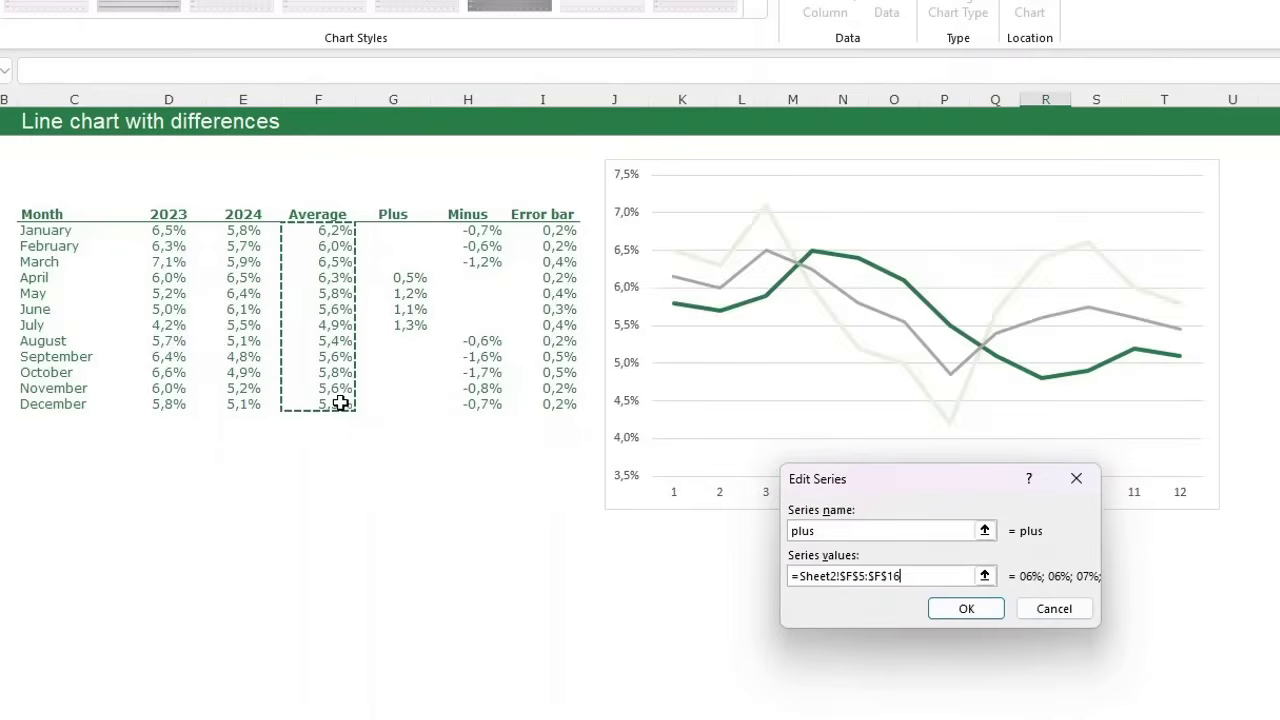
pyautogui.click(969, 607)
pyautogui.click(1110, 695)
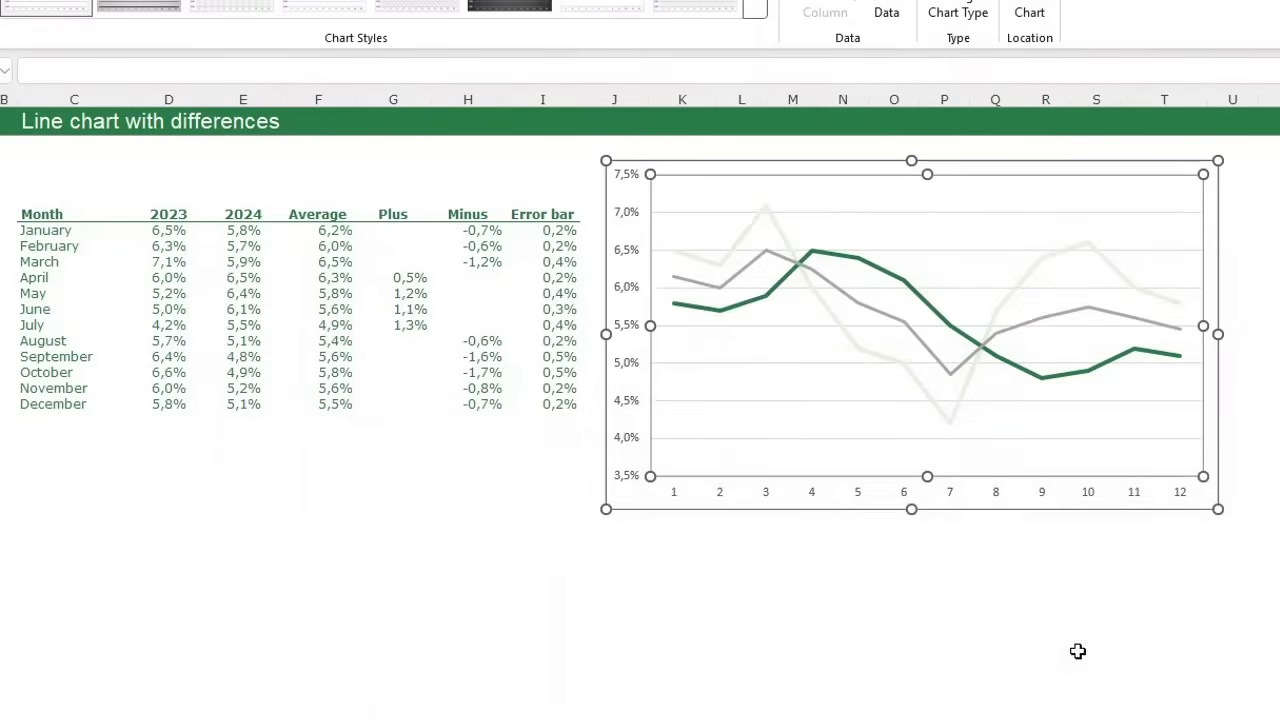
# Step: Add data labels to the "plus" series and open the formatting of those labels
pyautogui.moveTo(738, 290)
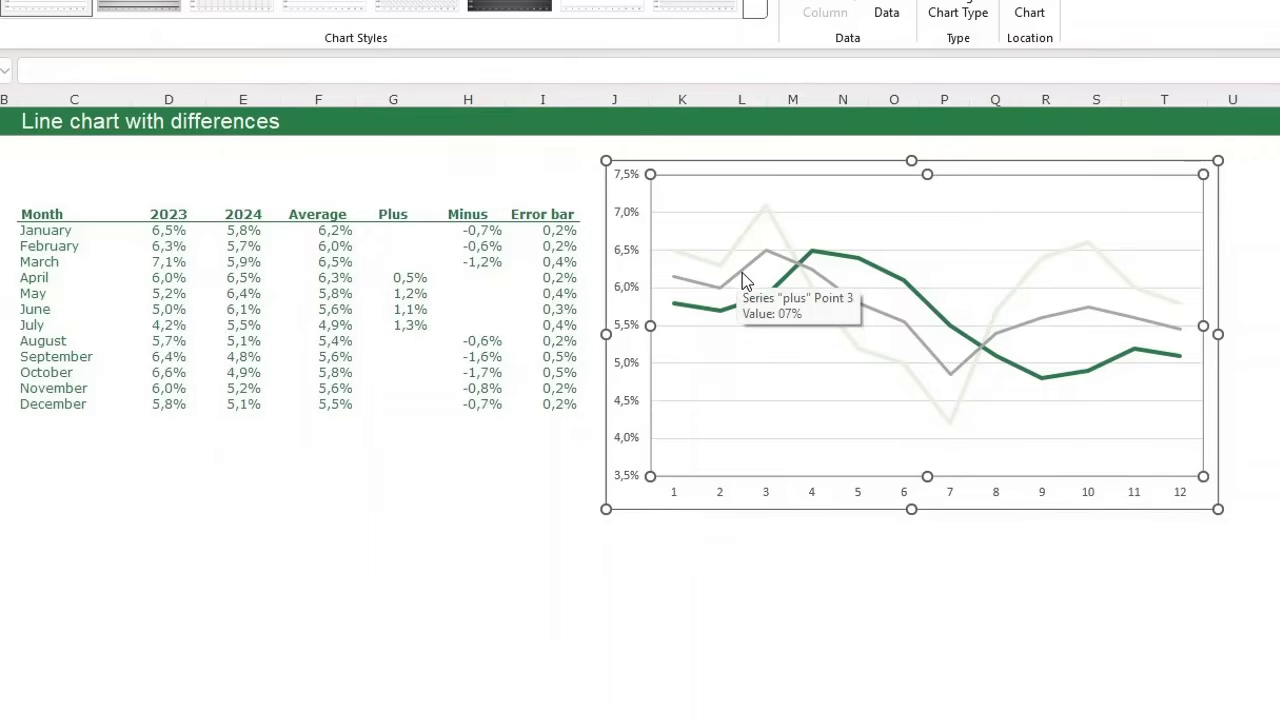
pyautogui.click(742, 274)
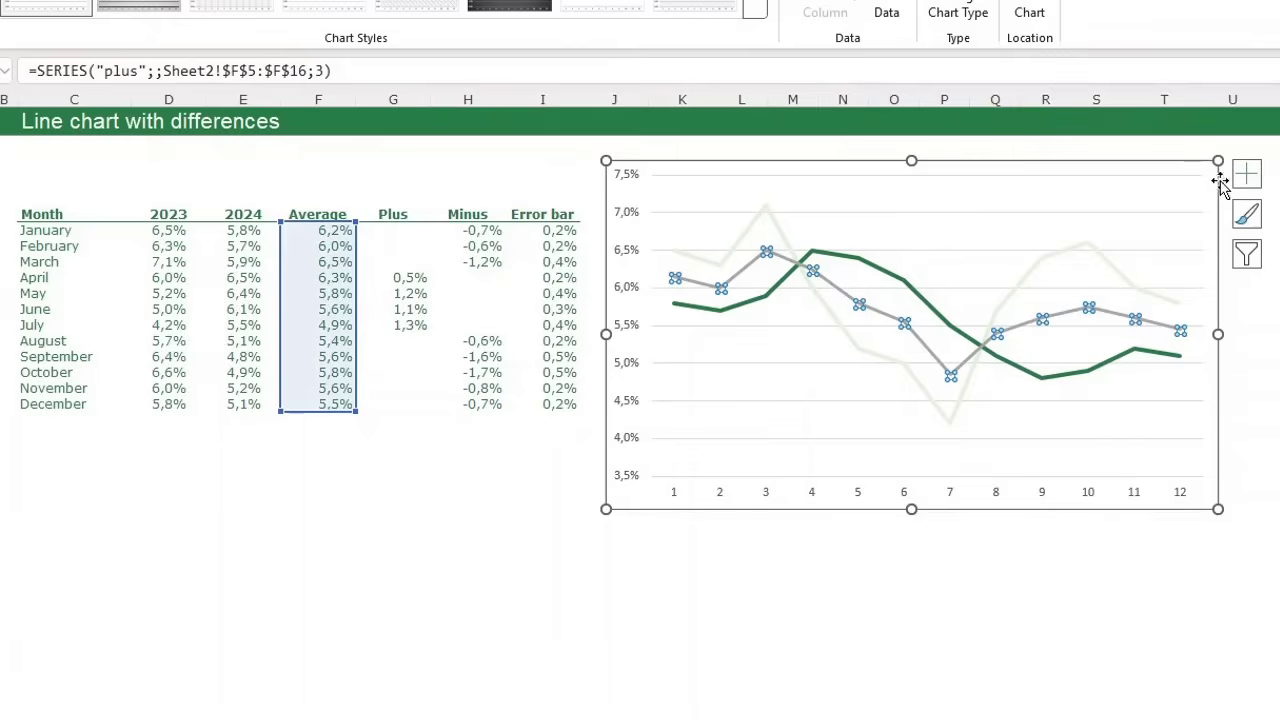
pyautogui.click(1247, 174)
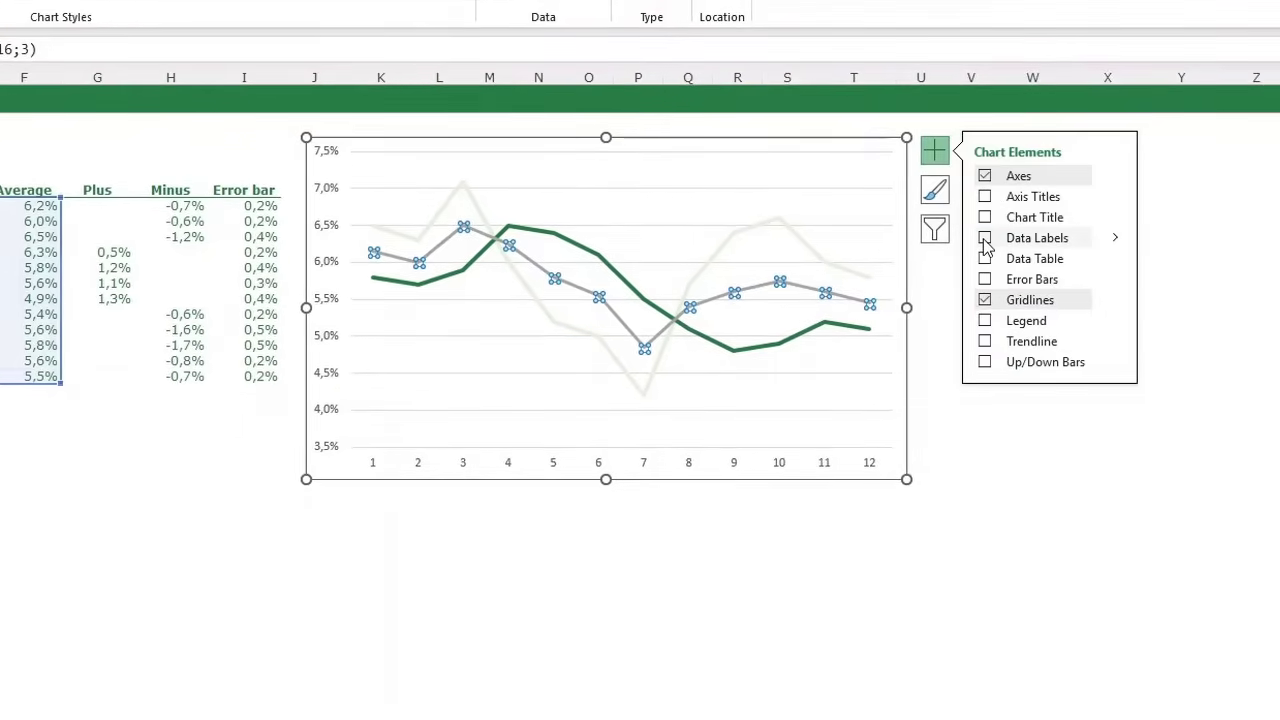
pyautogui.click(985, 240)
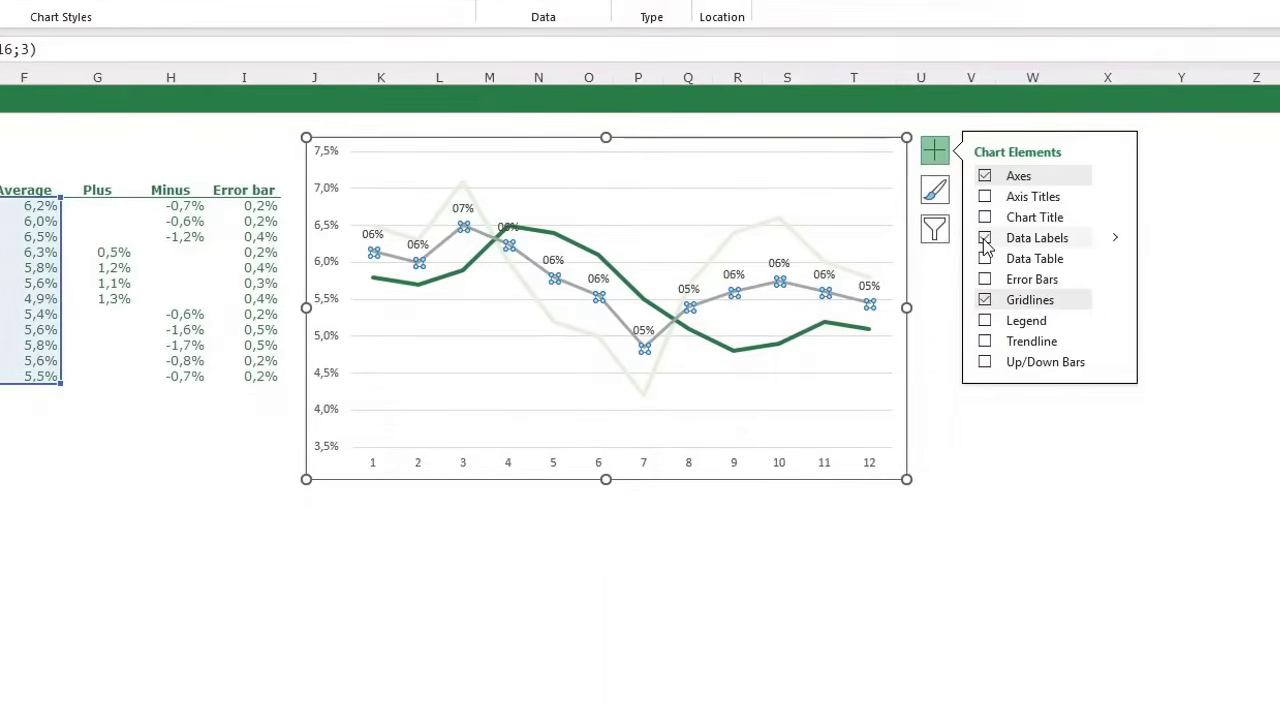
pyautogui.click(552, 260)
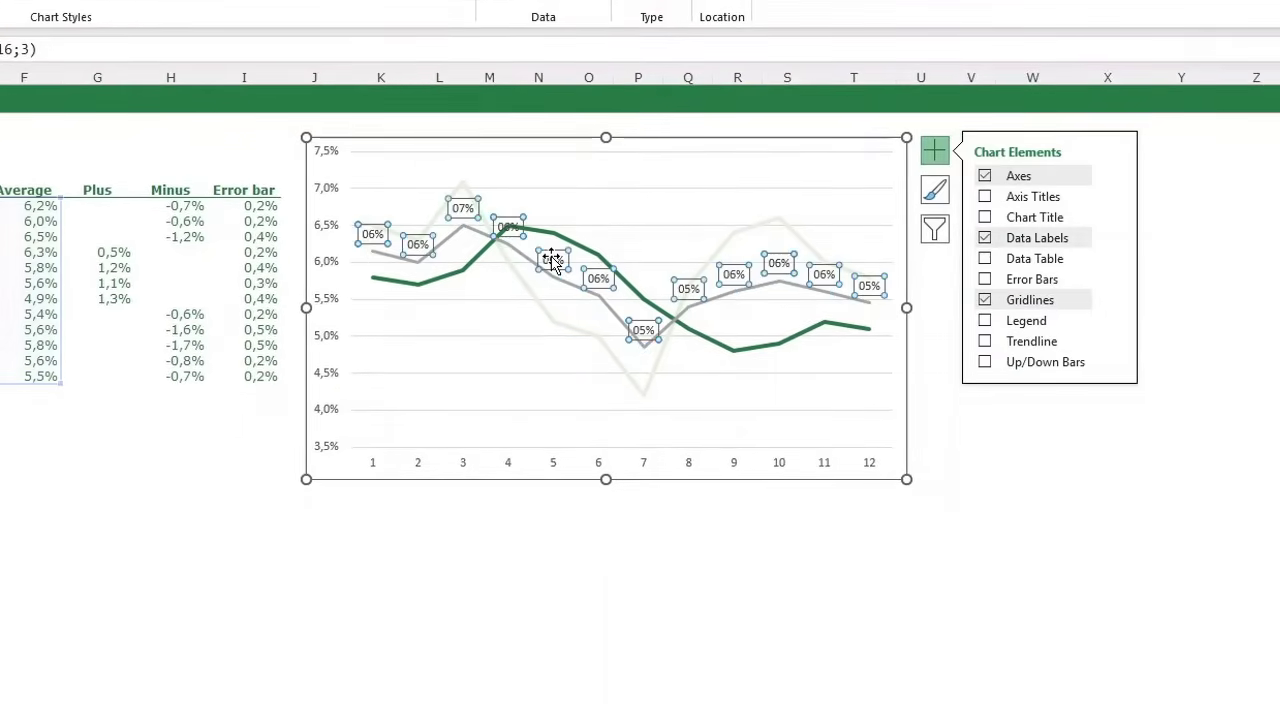
pyautogui.doubleClick(552, 262)
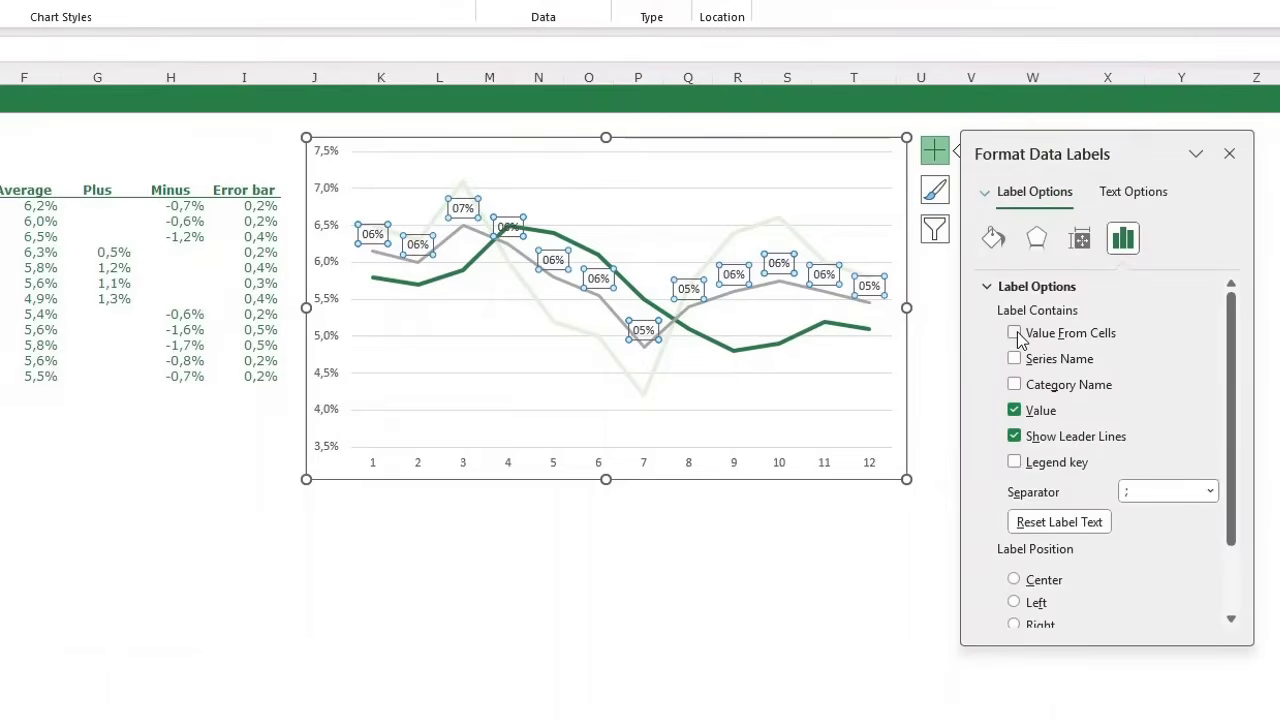
# Step: Make the "plus" labels show only the cell values from G5:G16, without leader lines, and position them right of the points
pyautogui.click(1015, 333)
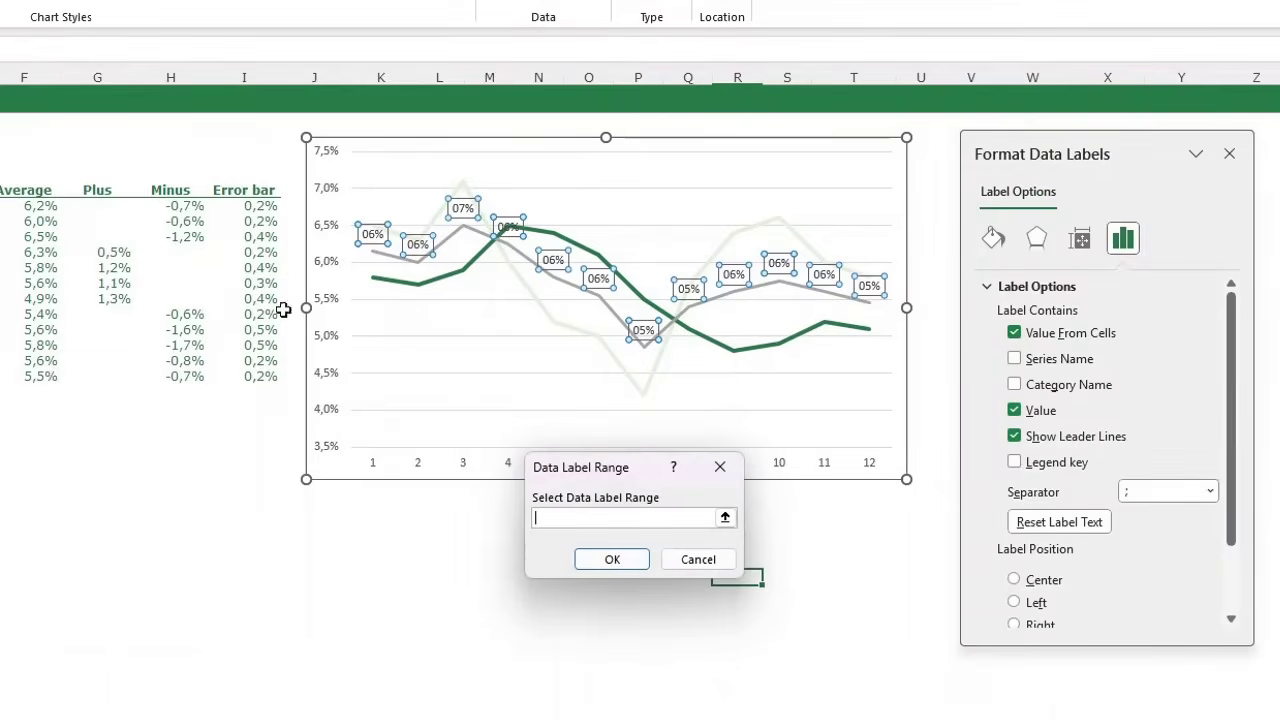
pyautogui.moveTo(100, 205); pyautogui.dragTo(118, 373)
pyautogui.click(612, 560)
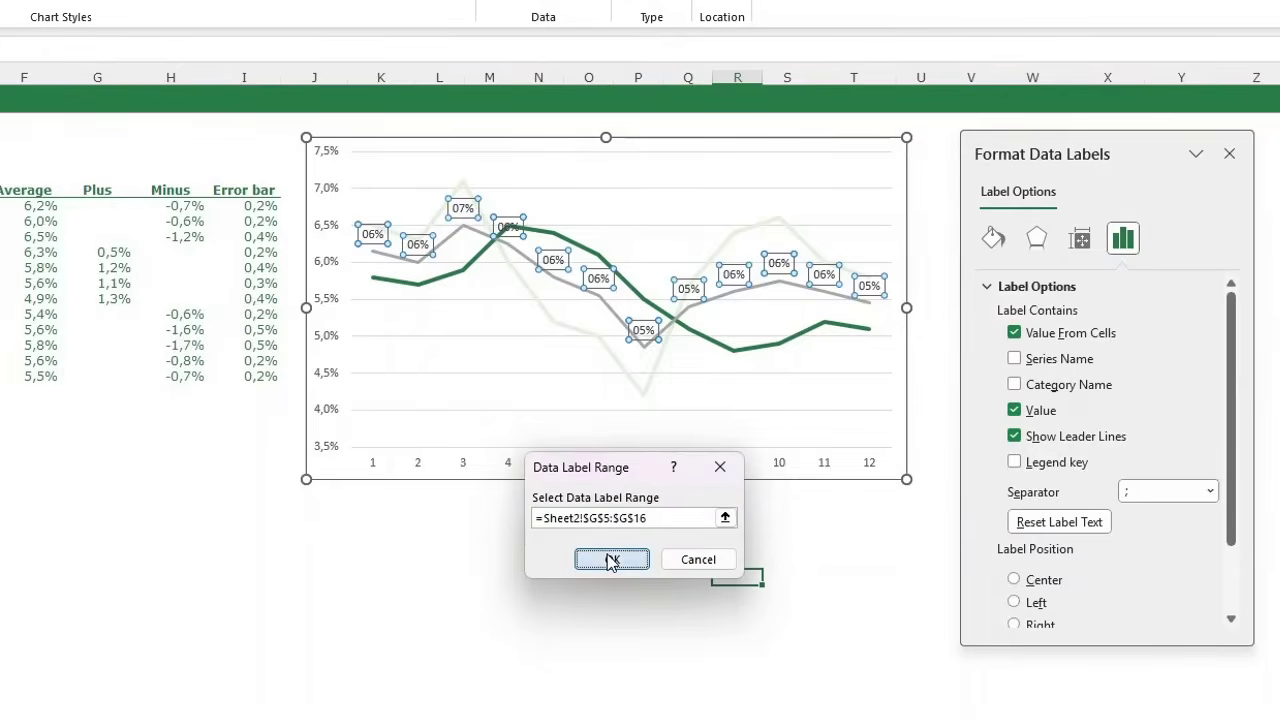
pyautogui.click(1014, 427)
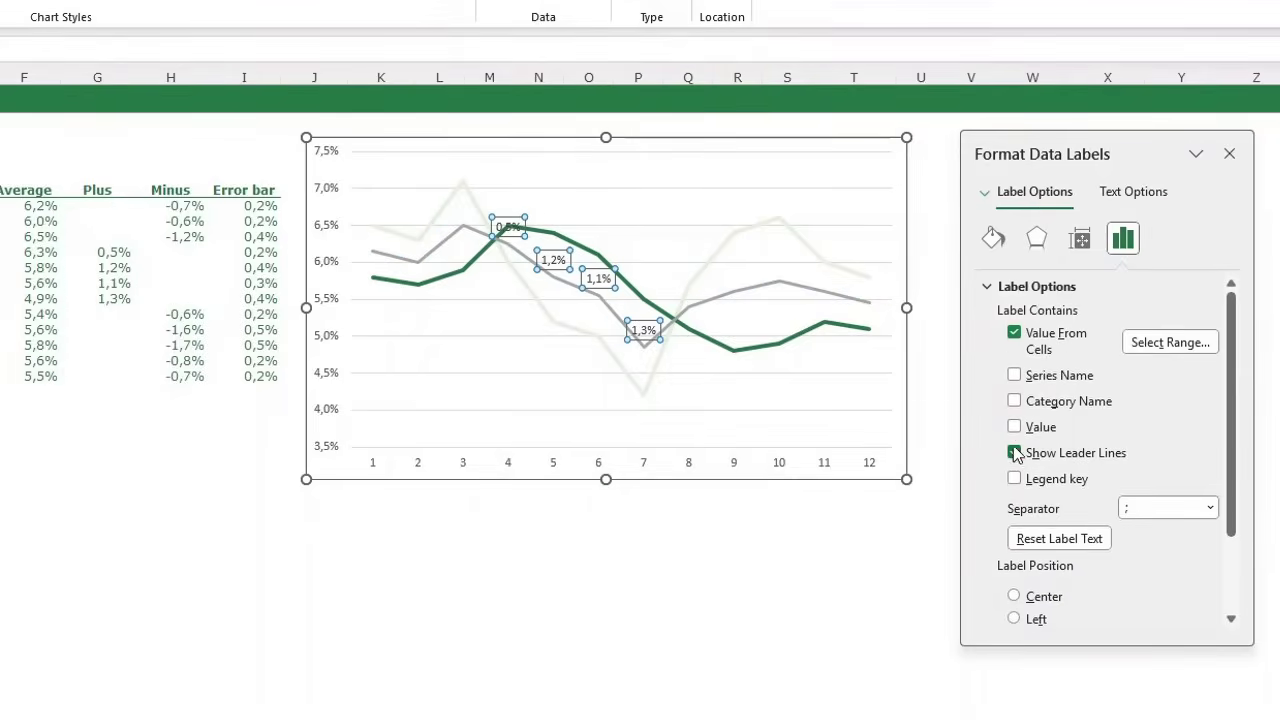
pyautogui.scroll(-3, 1068, 462)
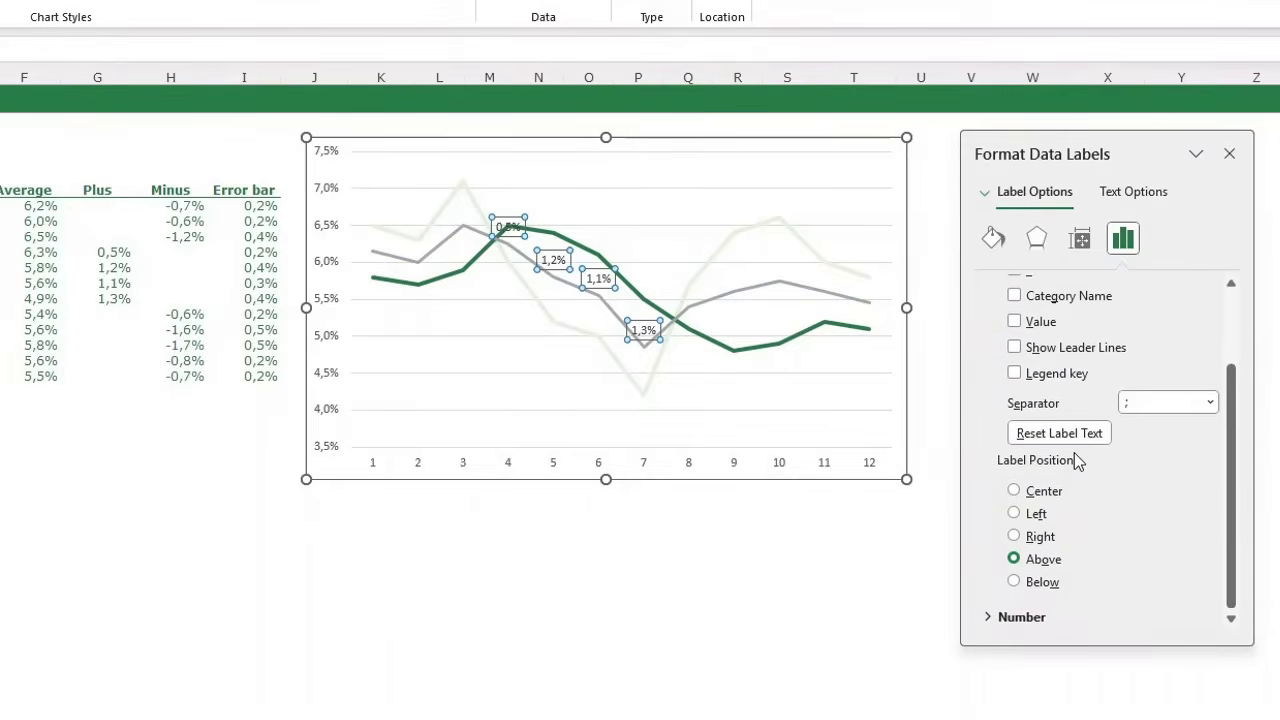
pyautogui.click(1014, 537)
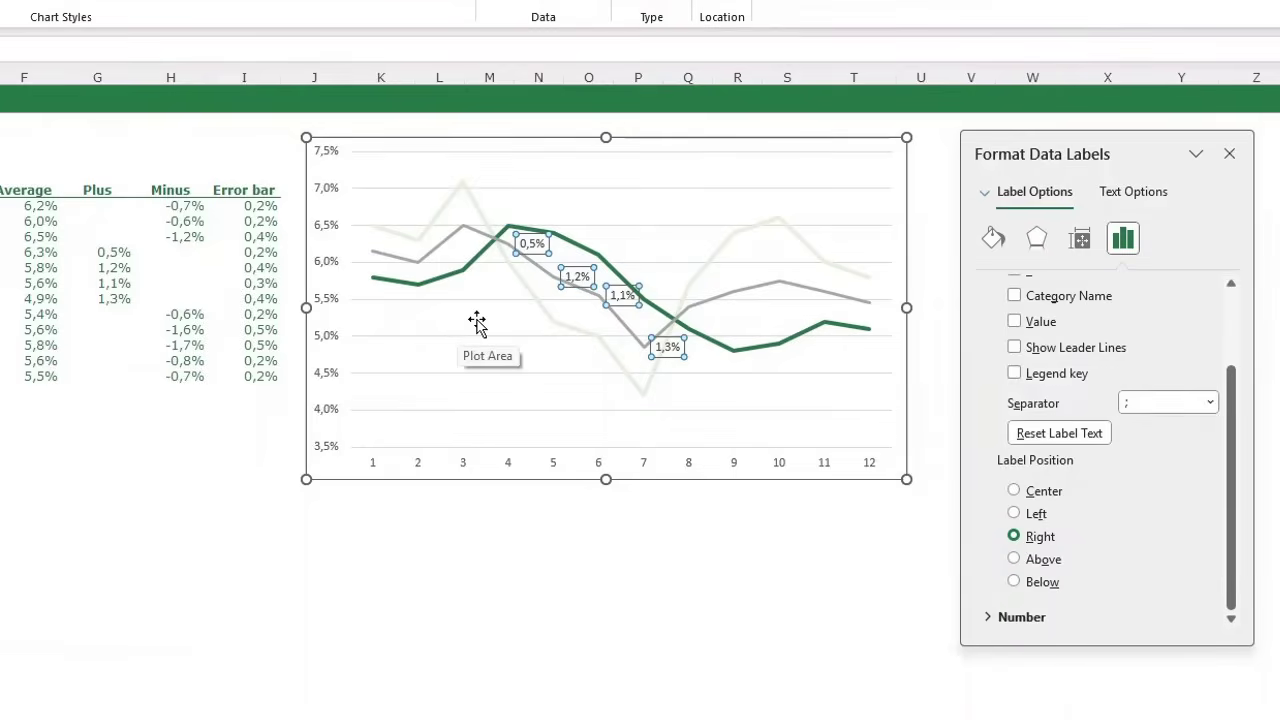
# Step: Set the "plus" series line to No line
pyautogui.click(741, 290)
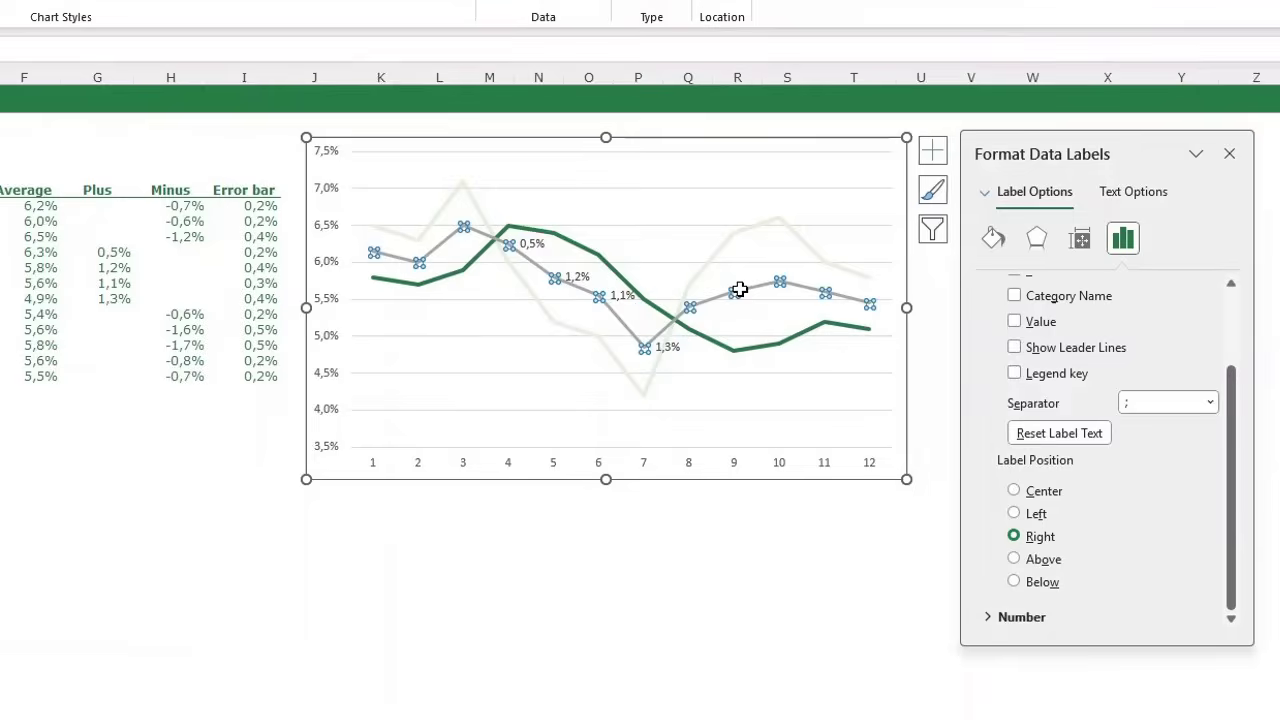
pyautogui.click(994, 240)
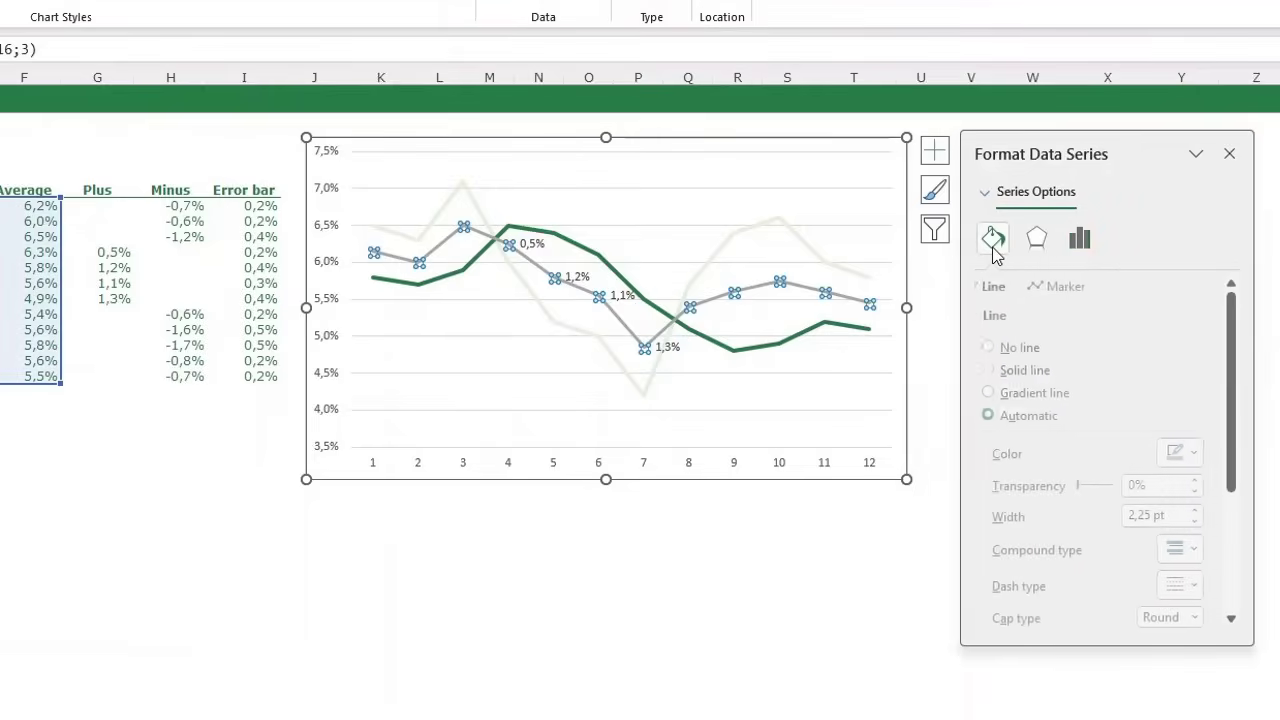
pyautogui.click(1004, 347)
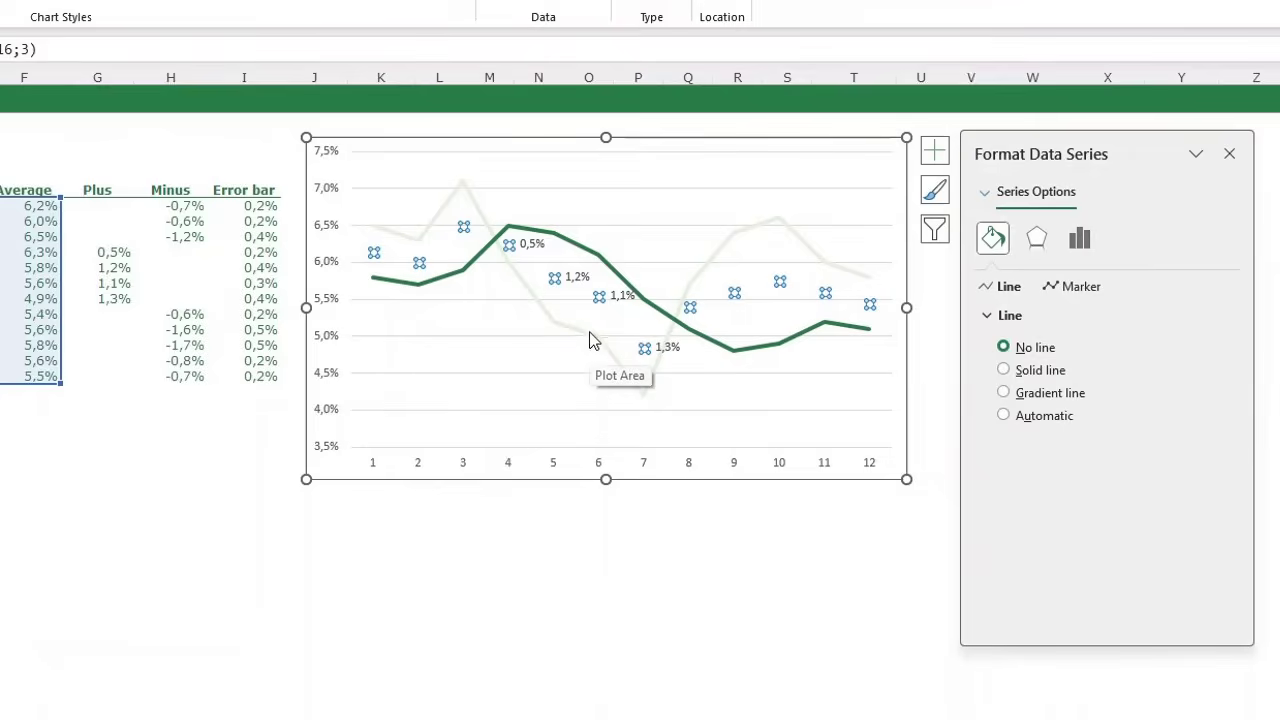
# Step: Format the "plus" data labels in bold dark green, increase their font size, and deselect the chart
pyautogui.click(577, 278)
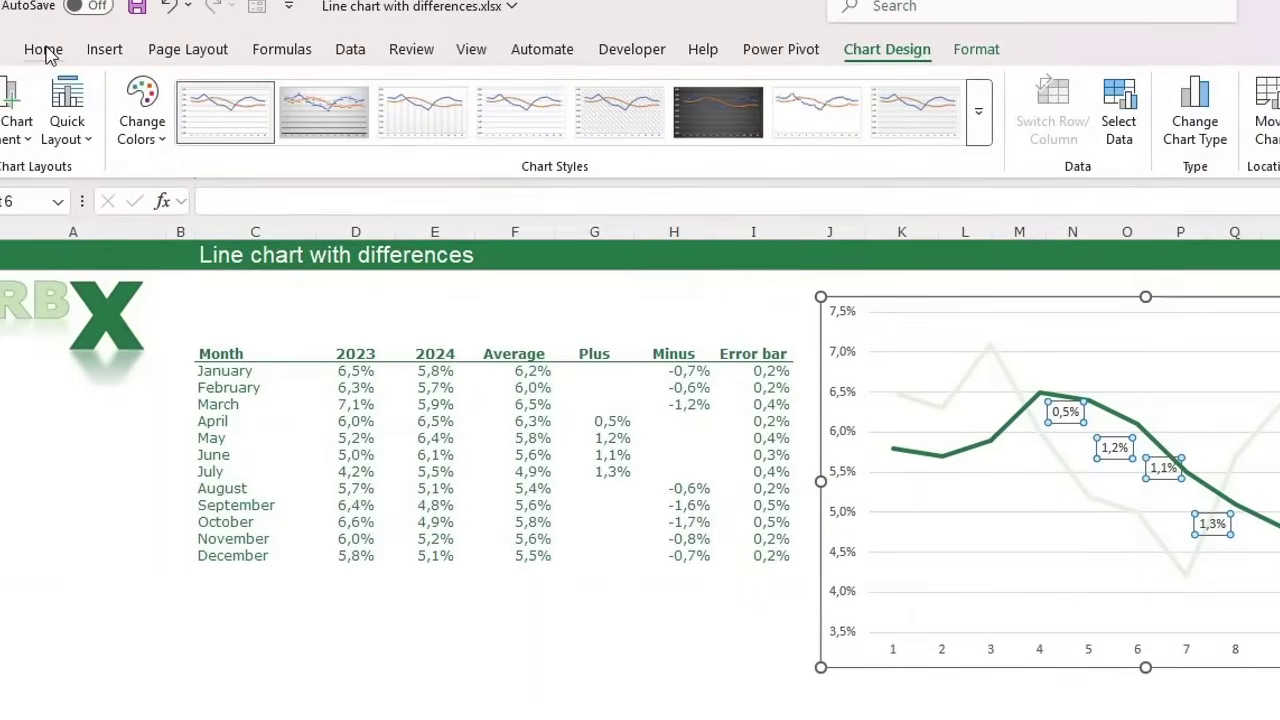
pyautogui.click(43, 50)
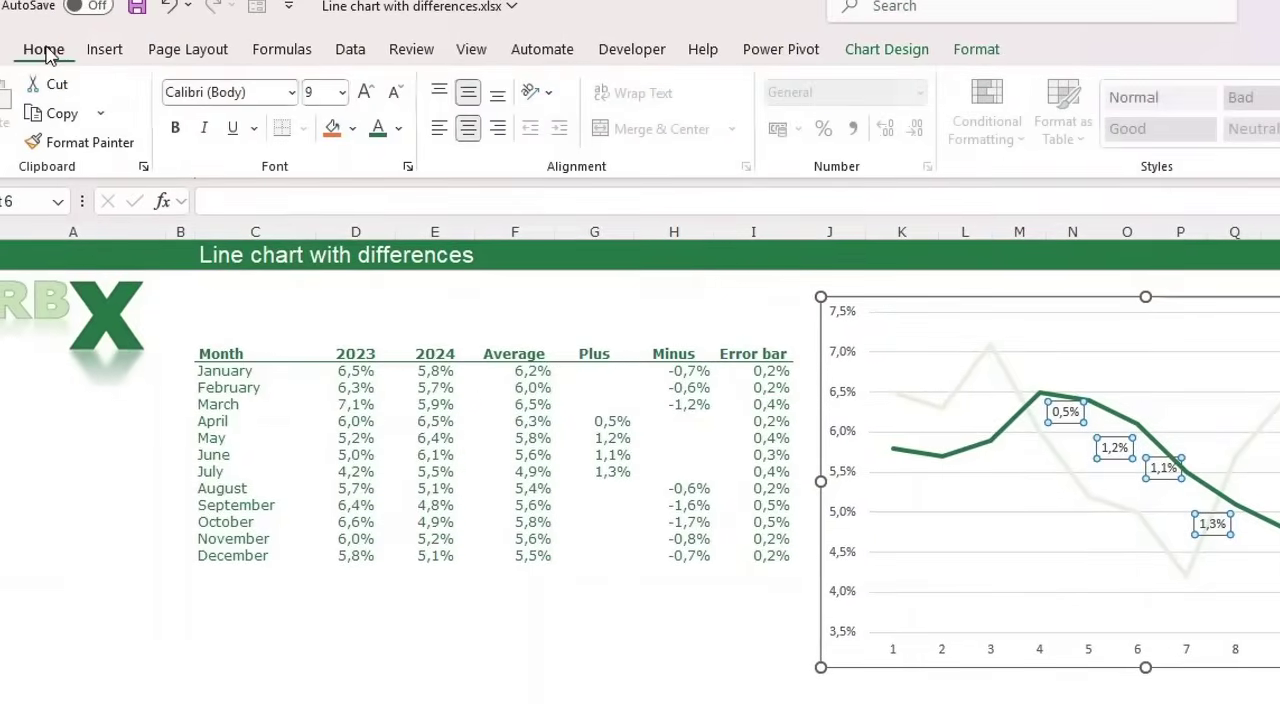
pyautogui.click(398, 130)
pyautogui.click(382, 580)
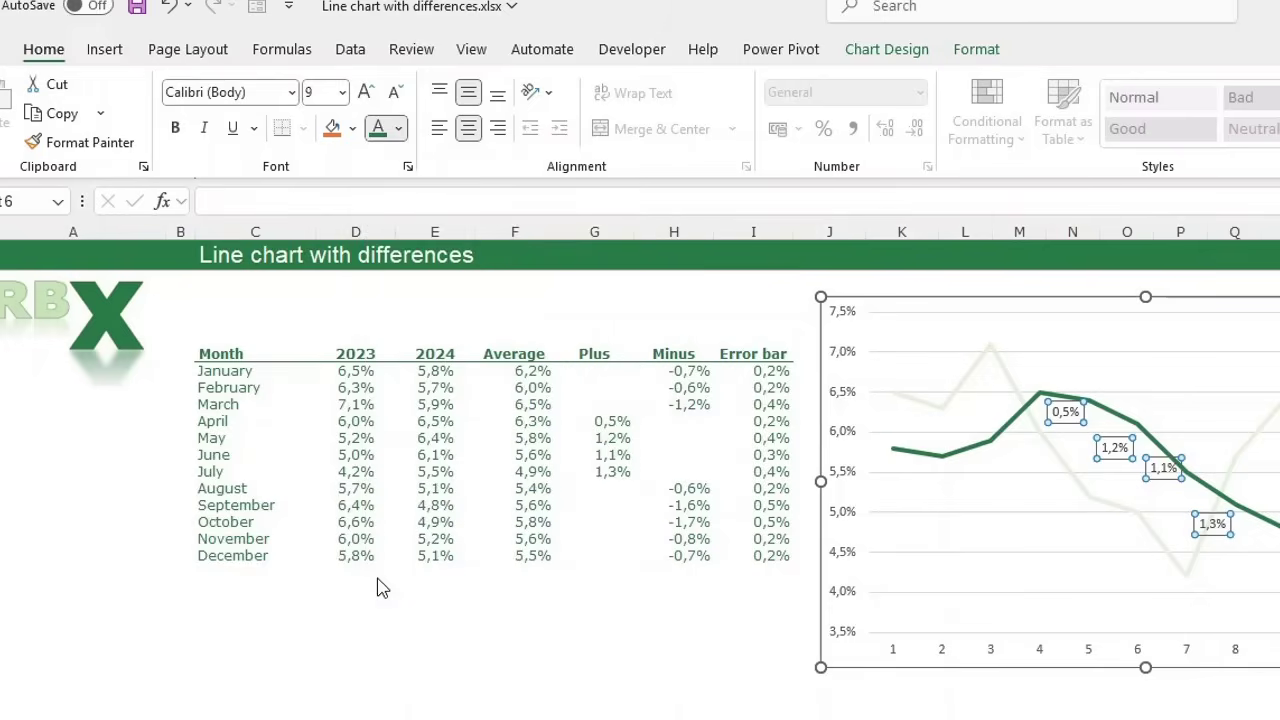
pyautogui.click(175, 128)
pyautogui.click(365, 92)
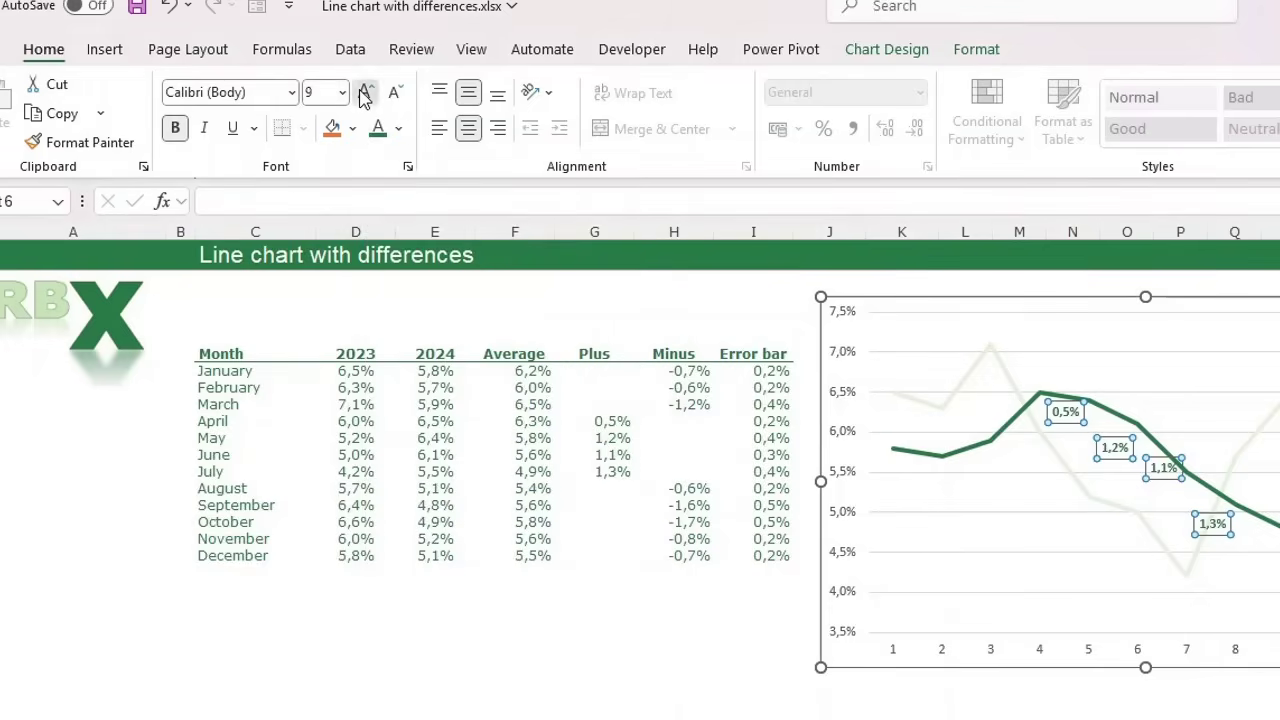
pyautogui.click(1150, 685)
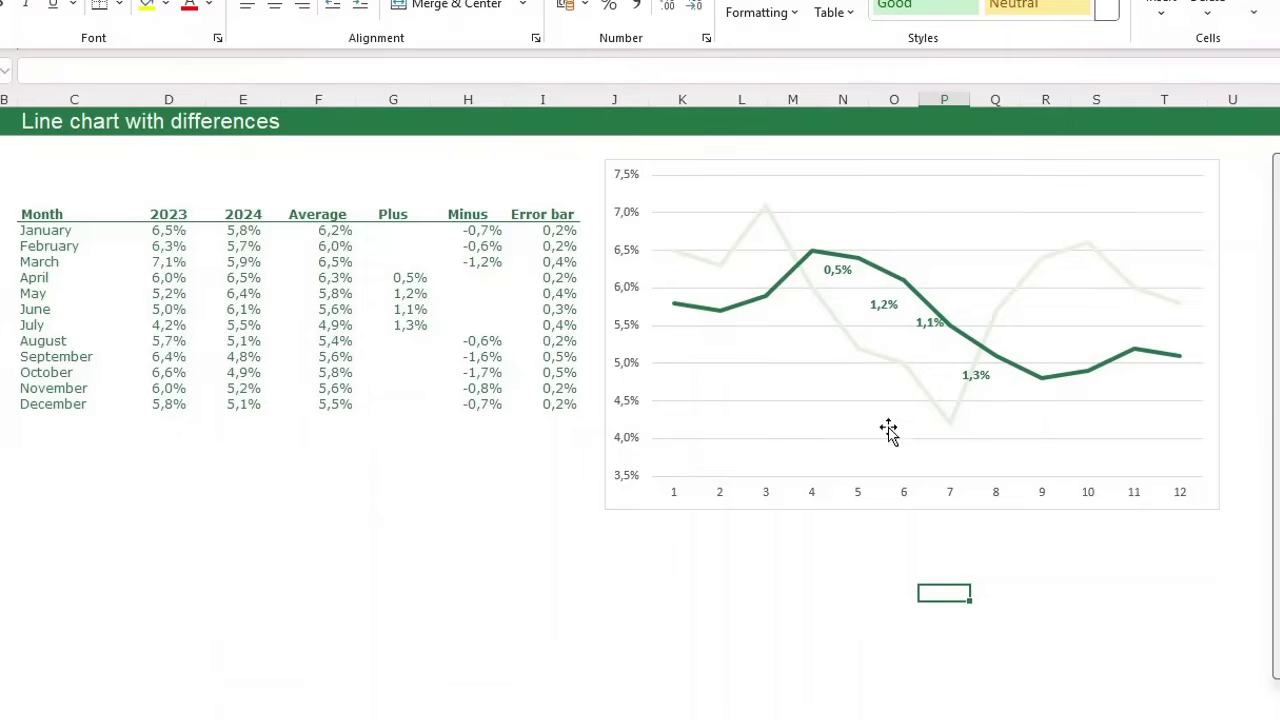
# Step: Add a chart series named "minus" with the Average values in F5:F16, and accept the data source
pyautogui.click(781, 352)
pyautogui.rightClick(781, 352)
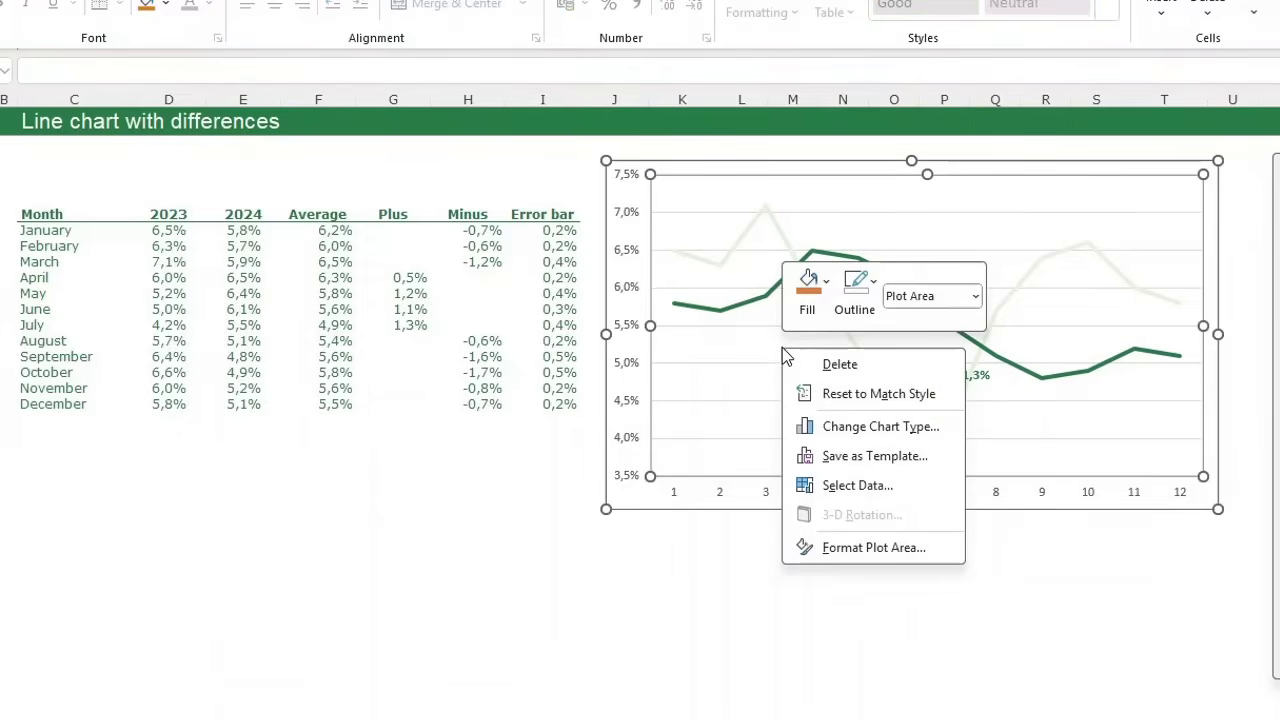
pyautogui.click(868, 487)
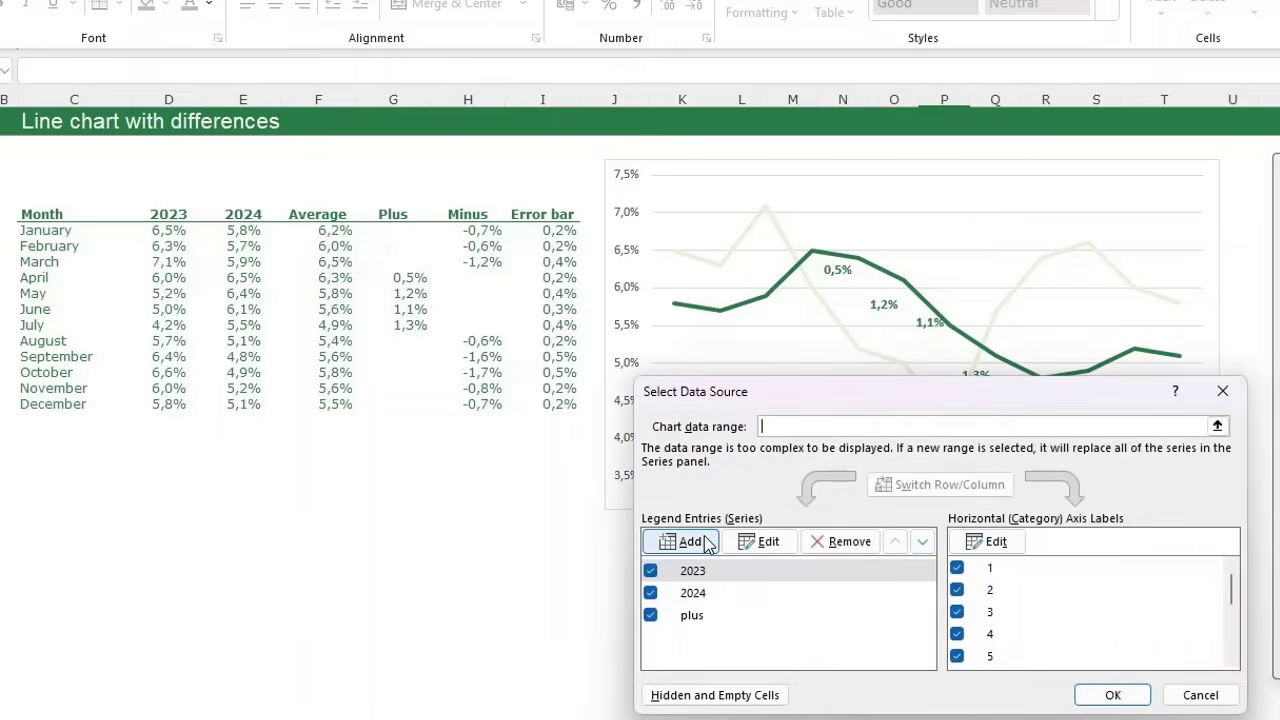
pyautogui.click(688, 541)
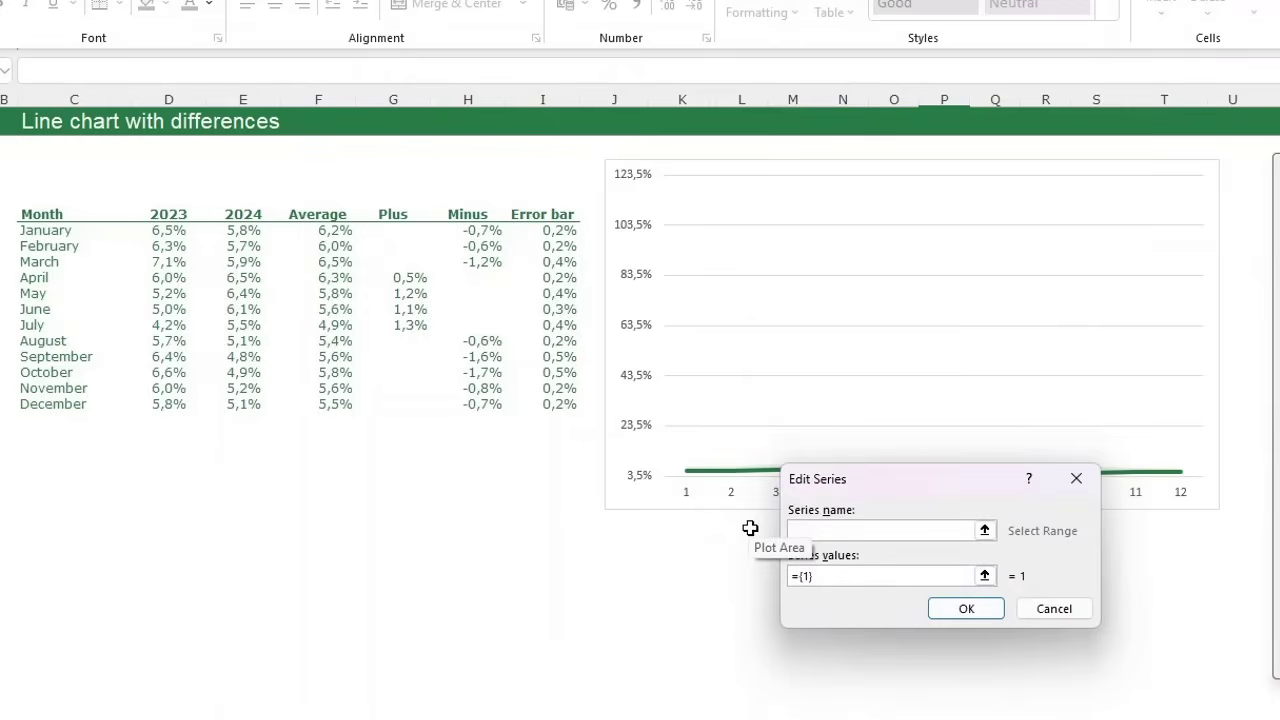
pyautogui.press('Tab')
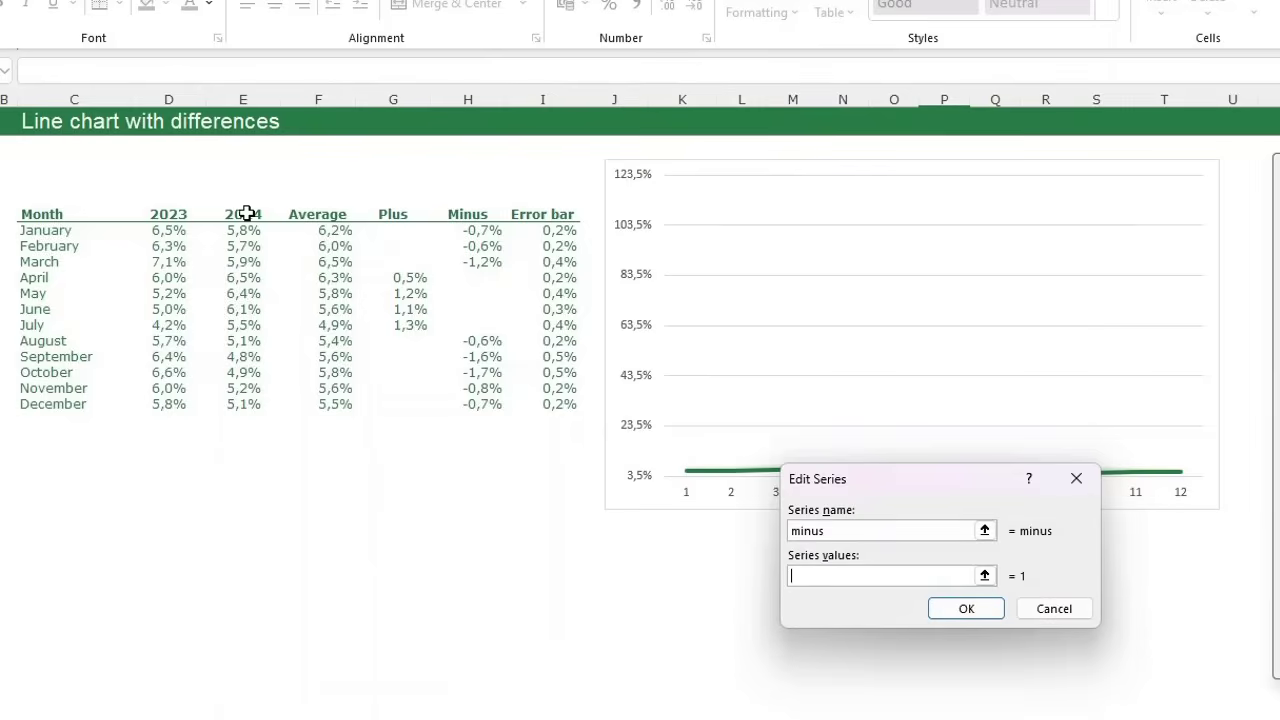
pyautogui.moveTo(310, 229); pyautogui.dragTo(335, 402)
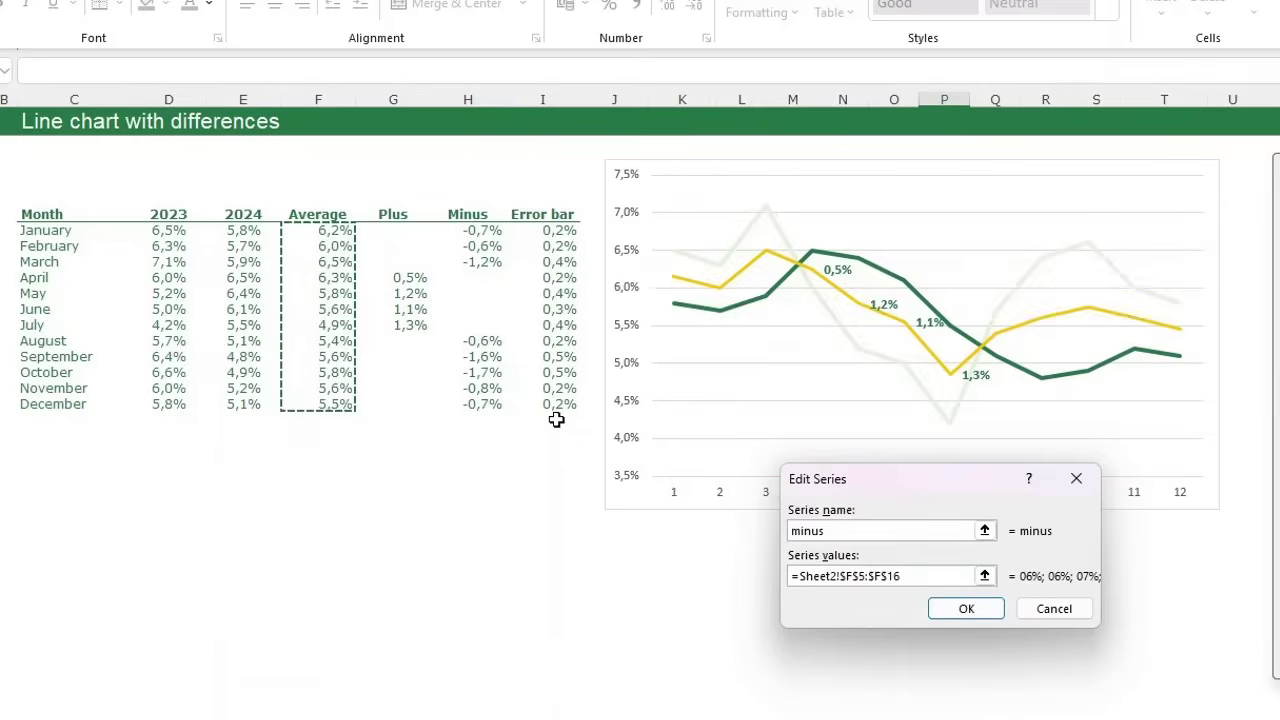
pyautogui.click(965, 610)
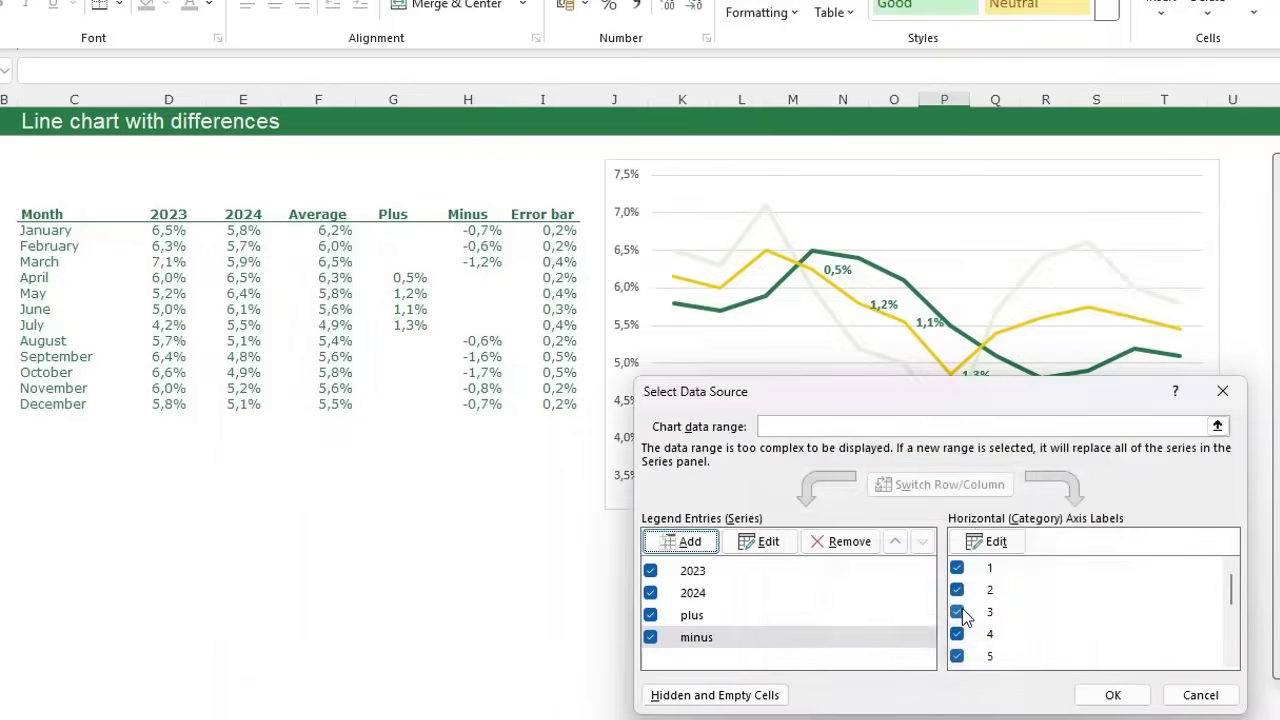
pyautogui.click(1110, 695)
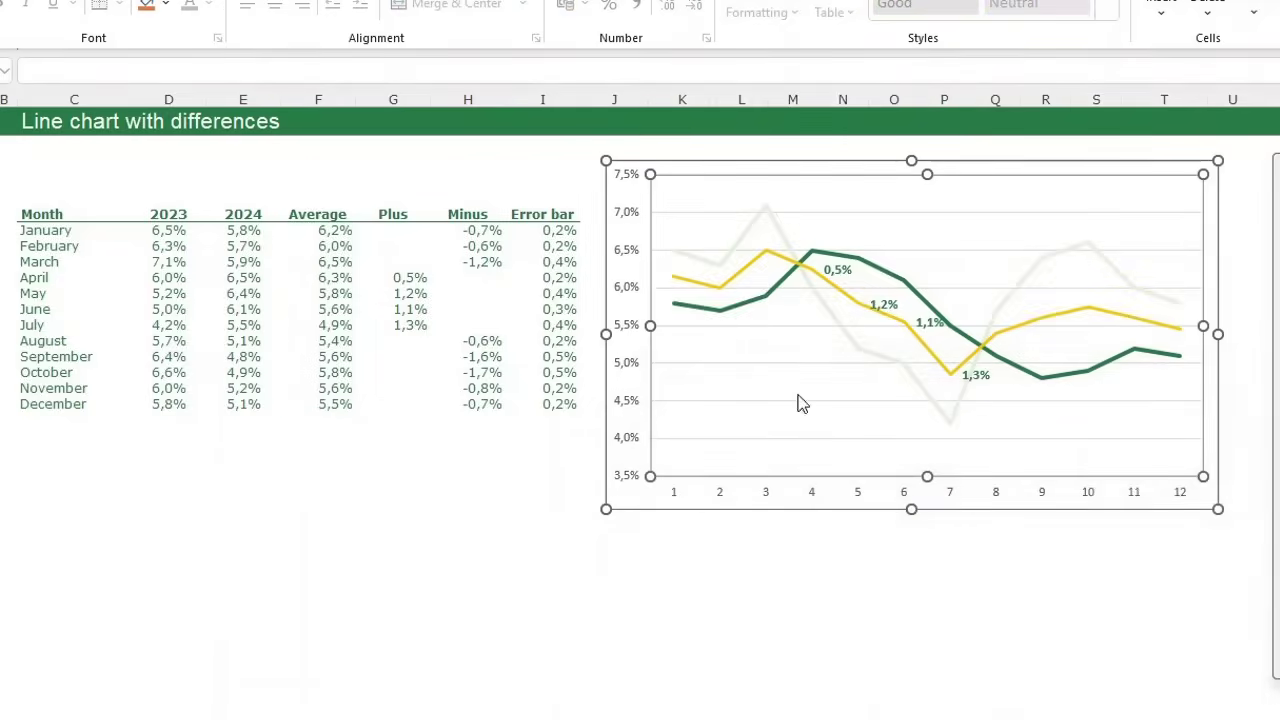
# Step: Add data labels to the "minus" series and expand the label content options for those labels
pyautogui.moveTo(734, 280)
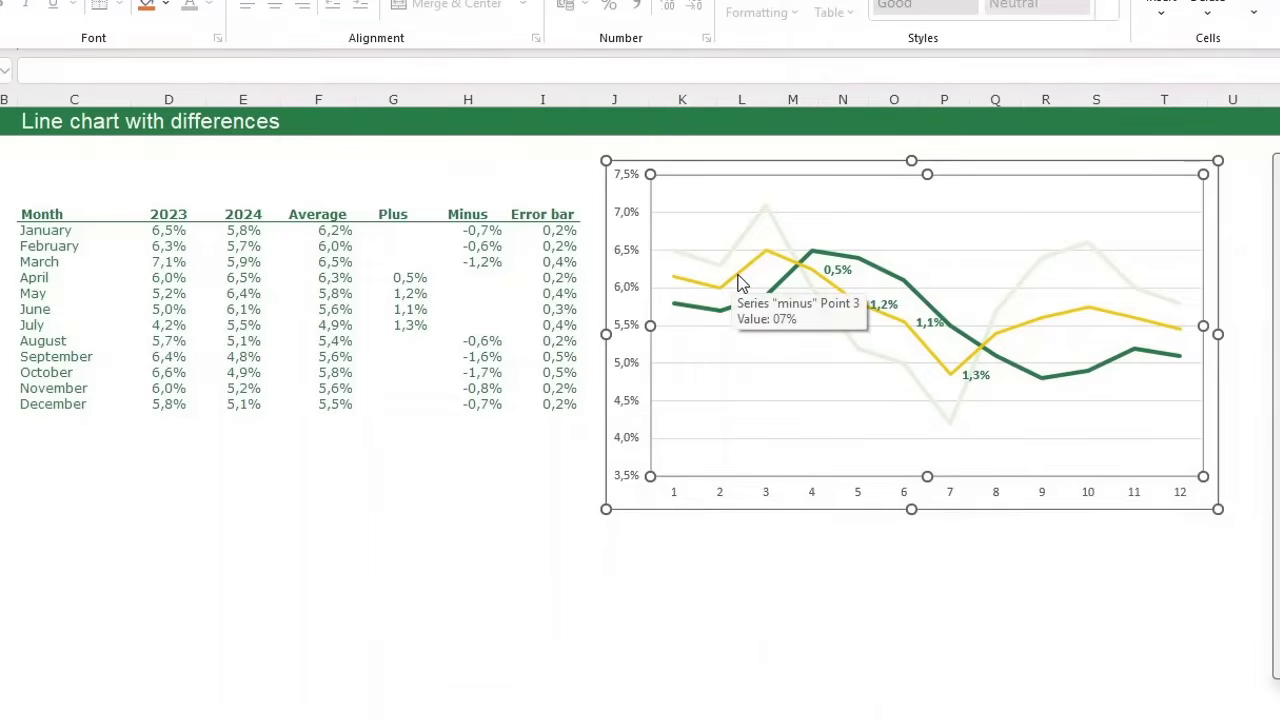
pyautogui.doubleClick(738, 276)
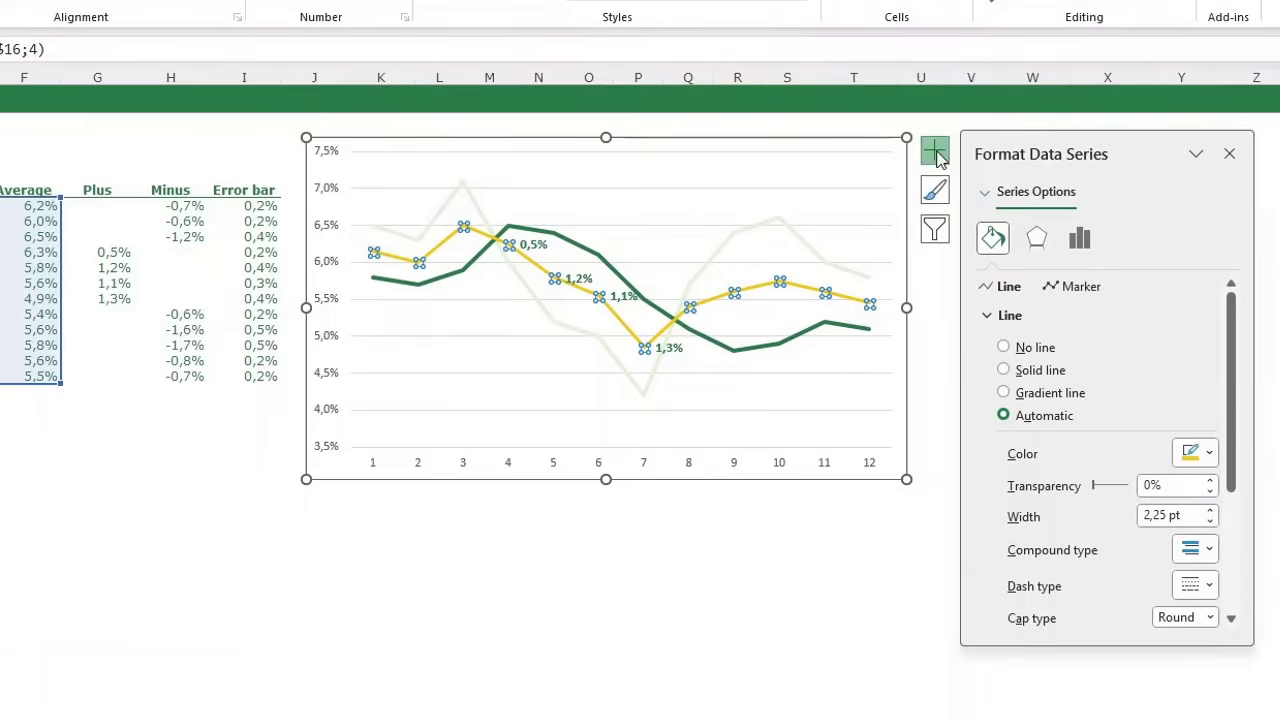
pyautogui.click(934, 152)
pyautogui.click(985, 238)
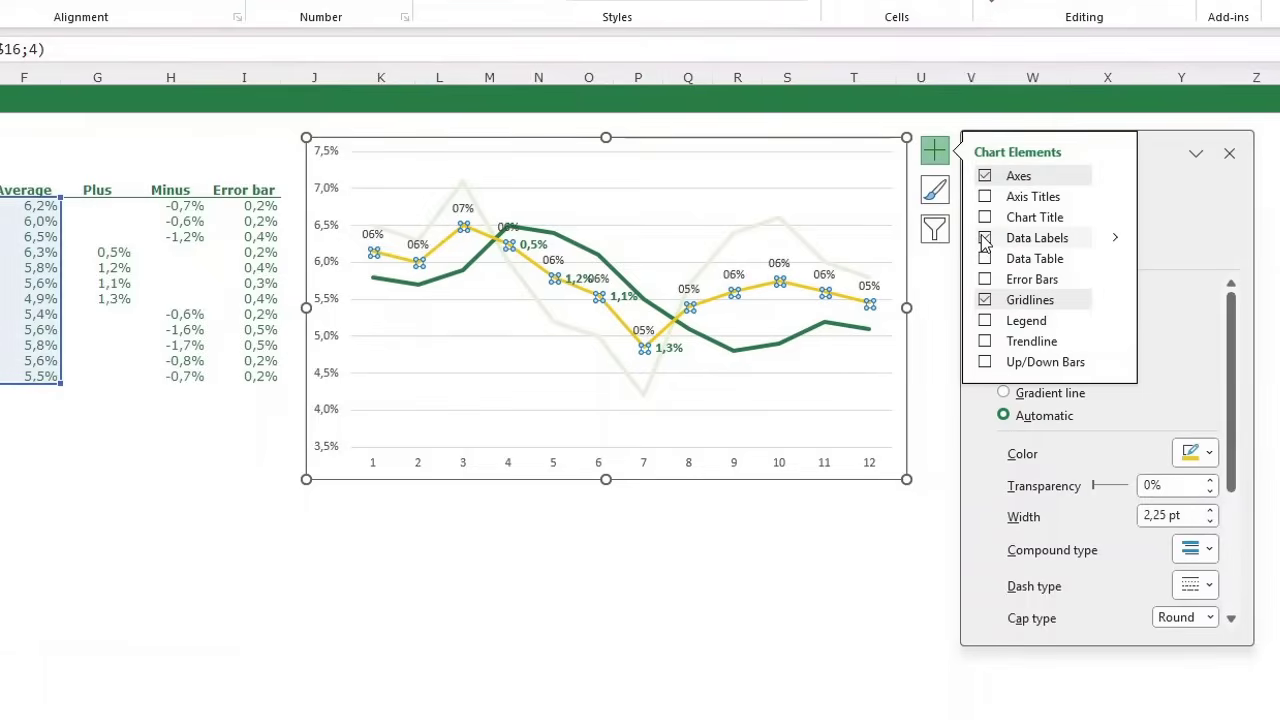
pyautogui.click(934, 148)
pyautogui.click(731, 276)
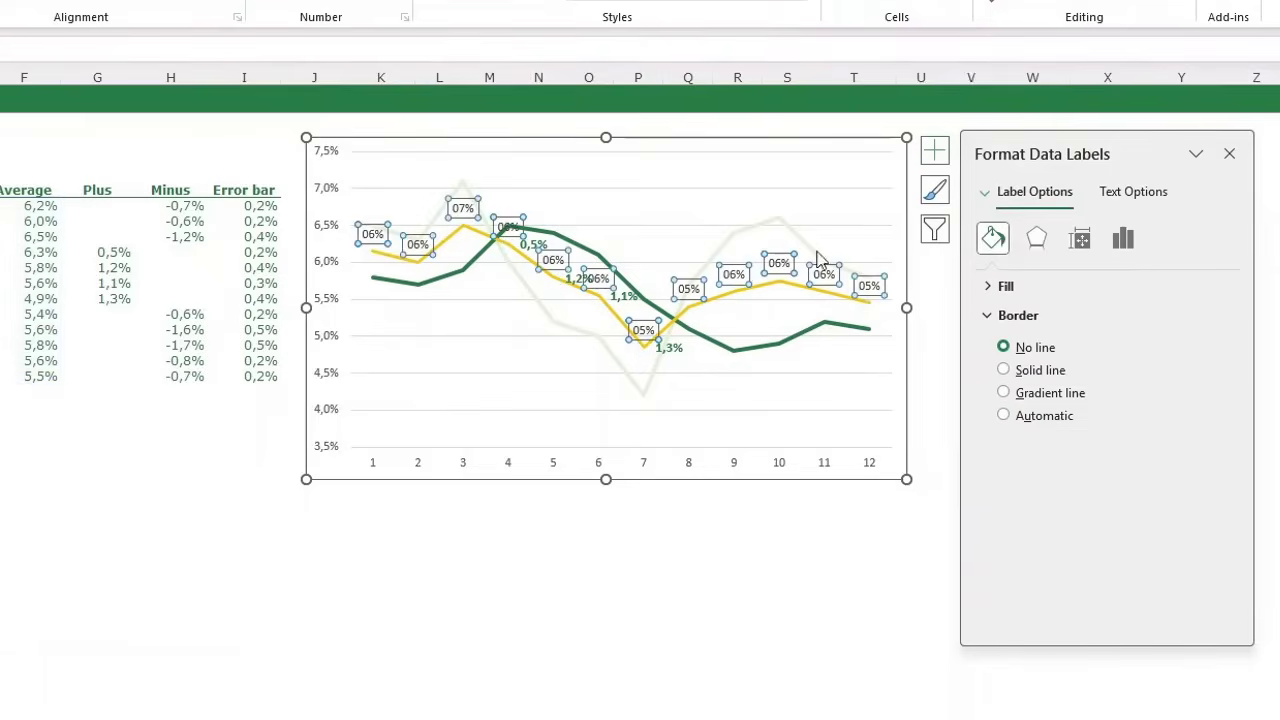
pyautogui.click(1123, 240)
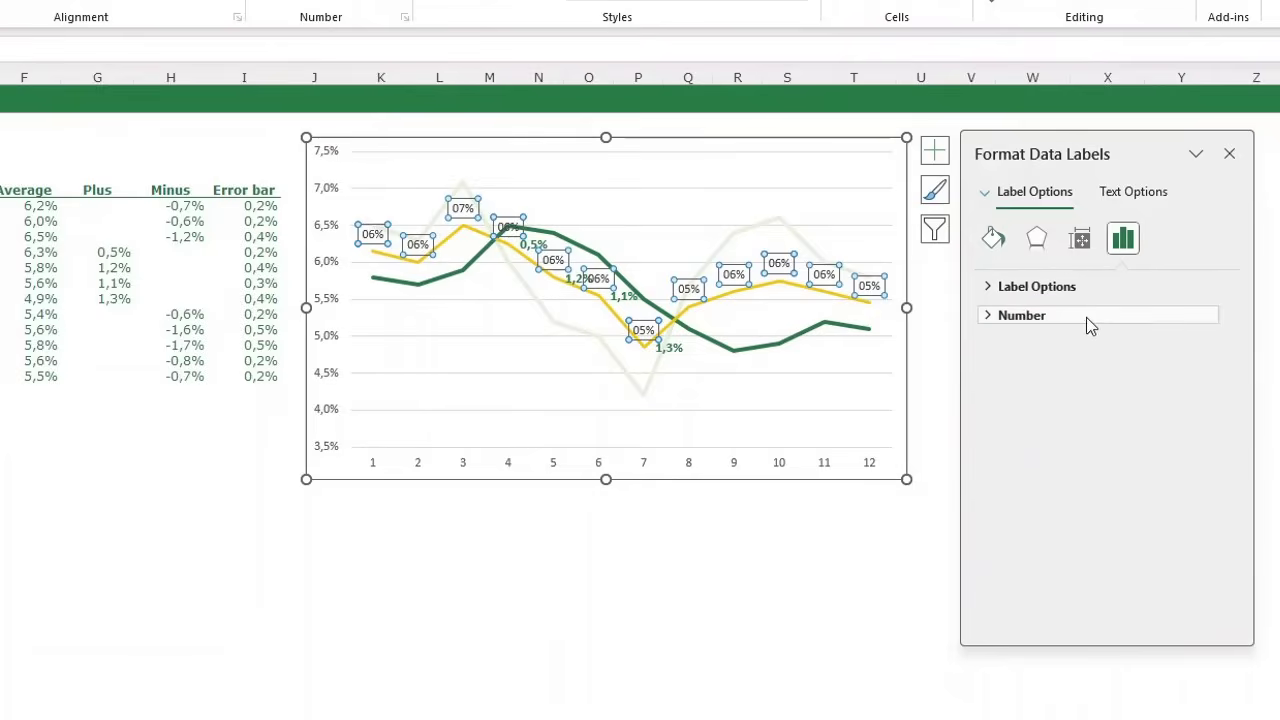
pyautogui.click(1036, 292)
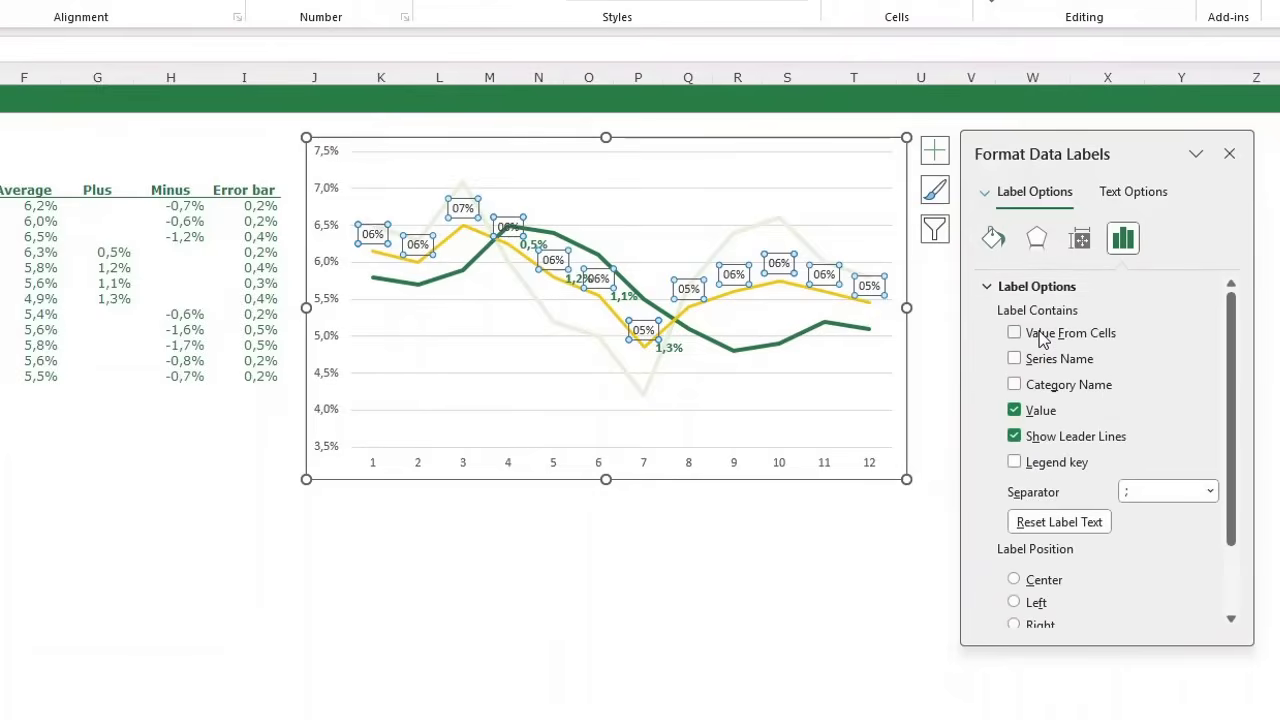
# Step: Make the "minus" labels show only the cell values from H5:H16, without series values or leader lines
pyautogui.click(1039, 335)
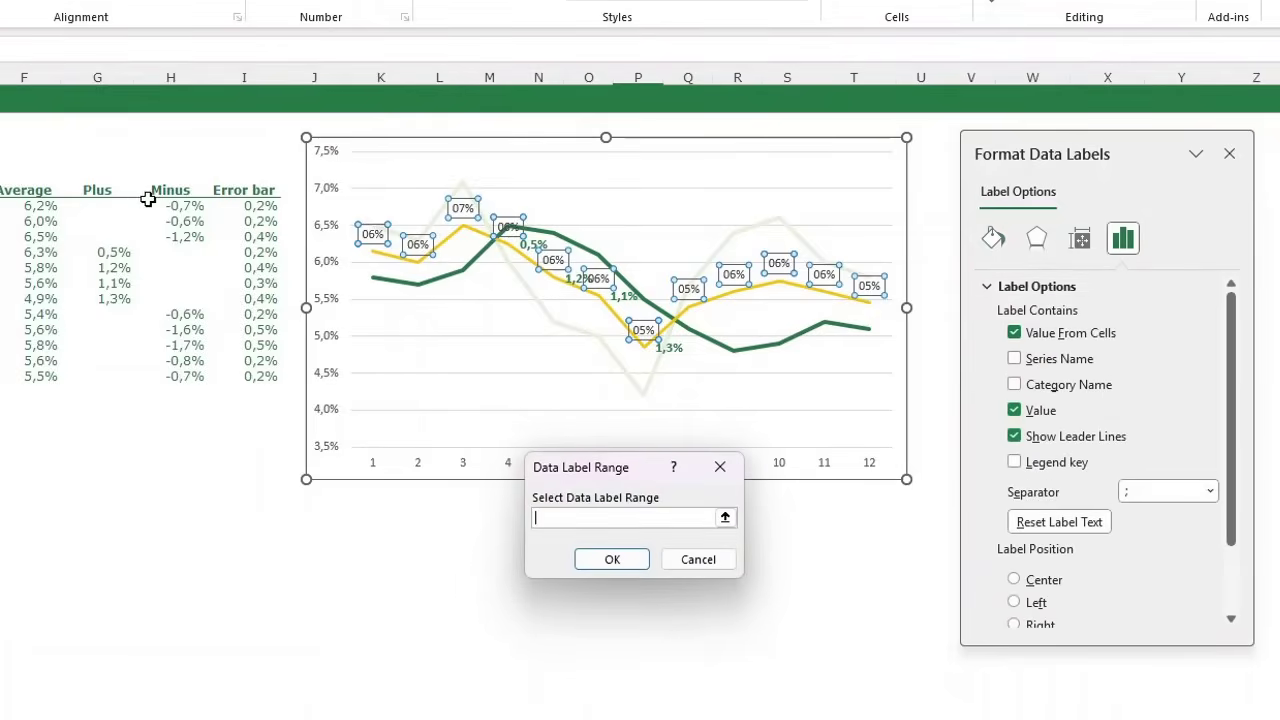
pyautogui.moveTo(180, 205); pyautogui.dragTo(177, 376)
pyautogui.click(610, 557)
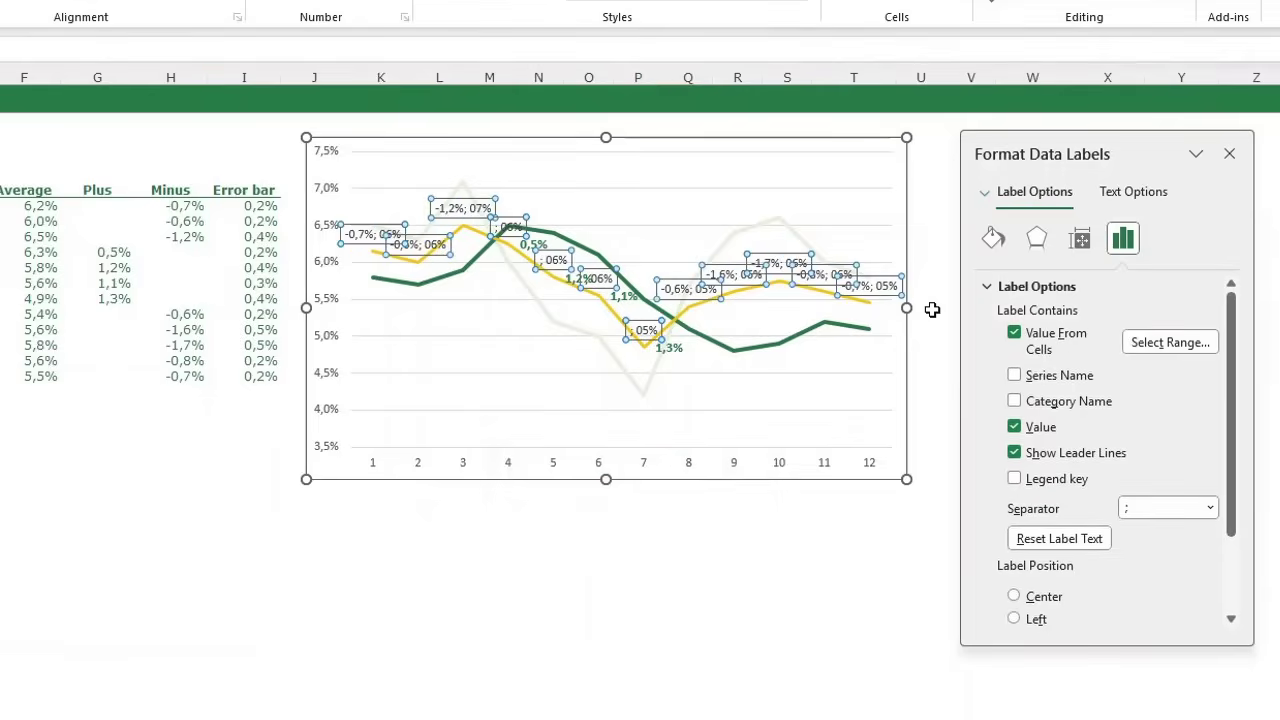
pyautogui.click(1015, 427)
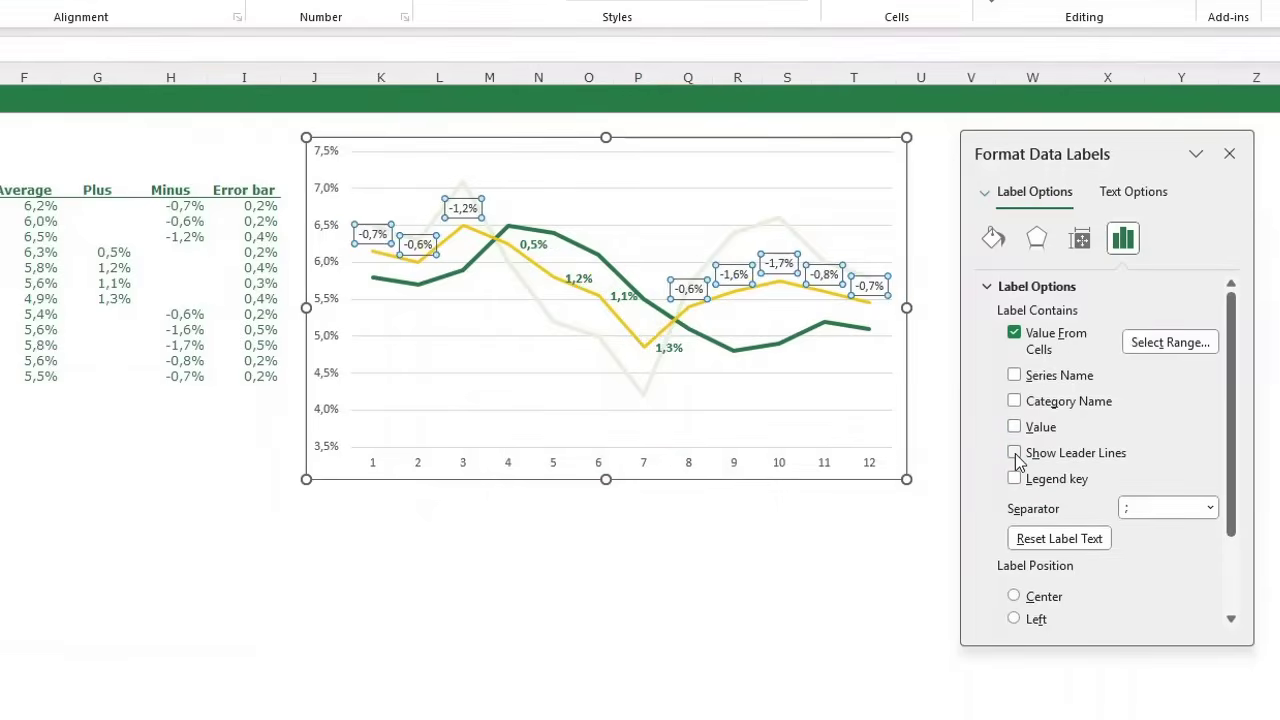
# Step: Place the "minus" data labels to the right of their points and format them in bold dark red with a larger font size
pyautogui.scroll(-2, 1017, 460)
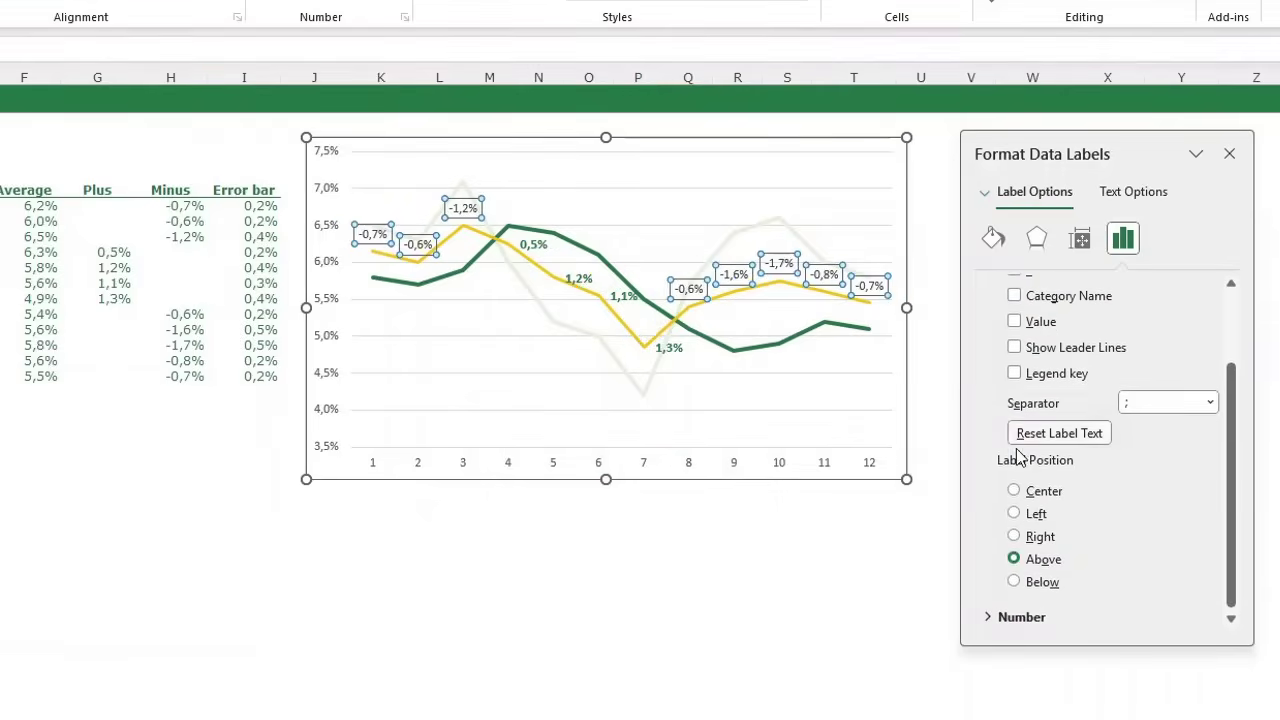
pyautogui.click(1014, 537)
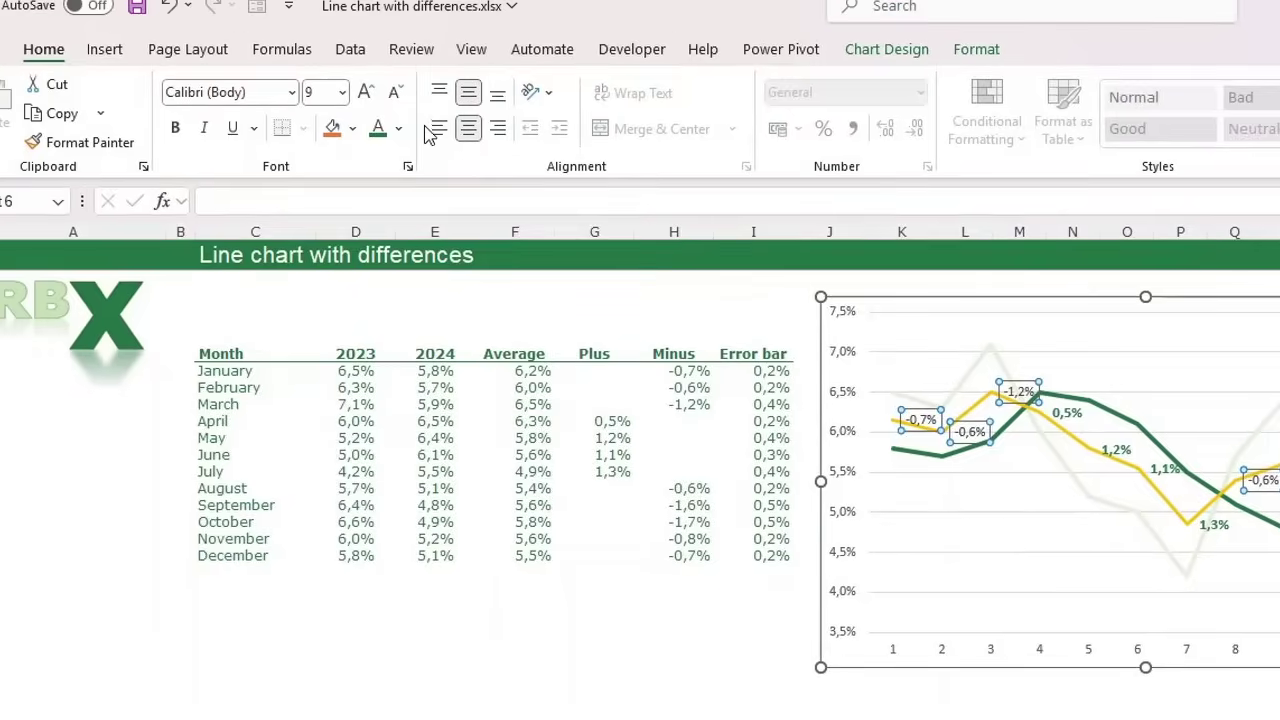
pyautogui.click(398, 128)
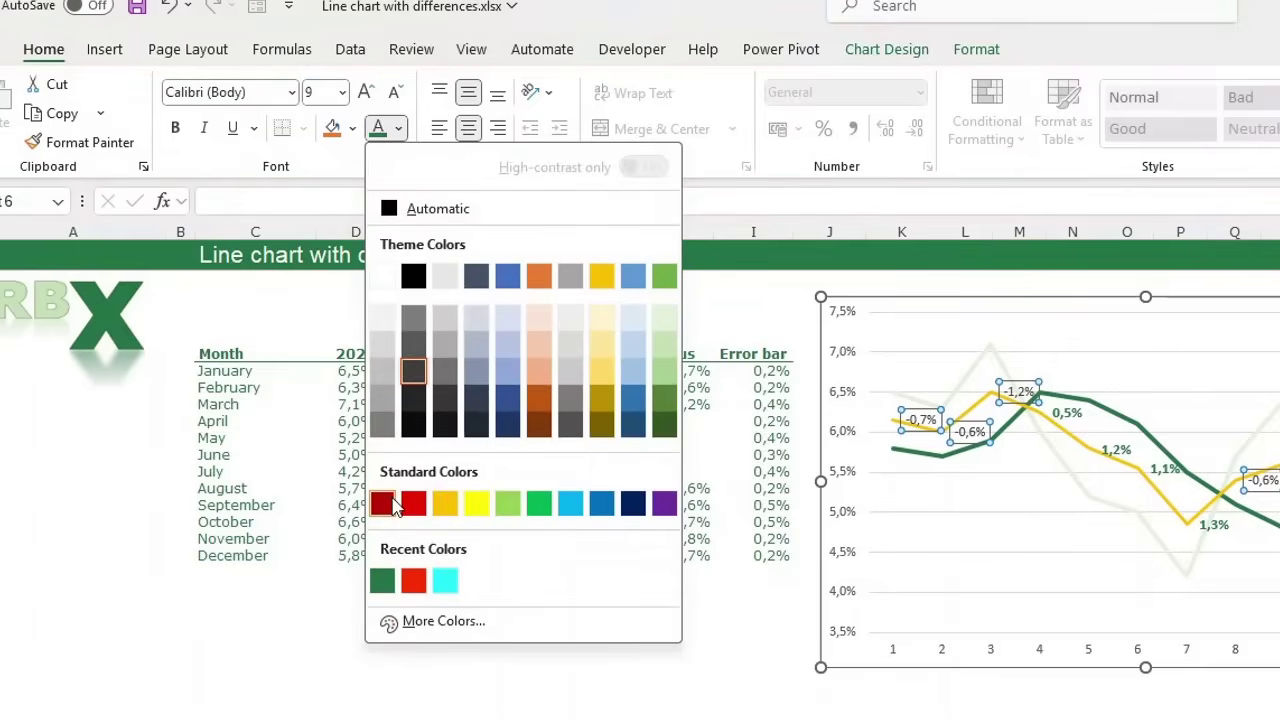
pyautogui.click(382, 503)
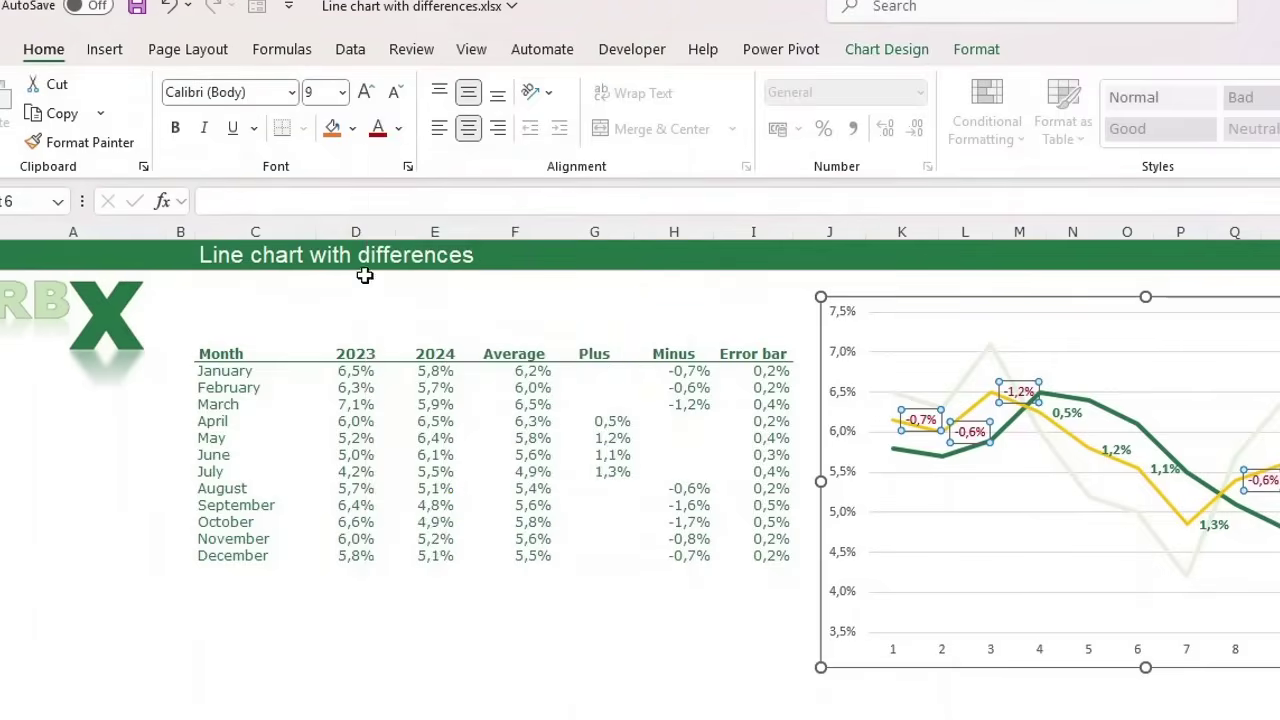
pyautogui.click(368, 93)
pyautogui.click(175, 128)
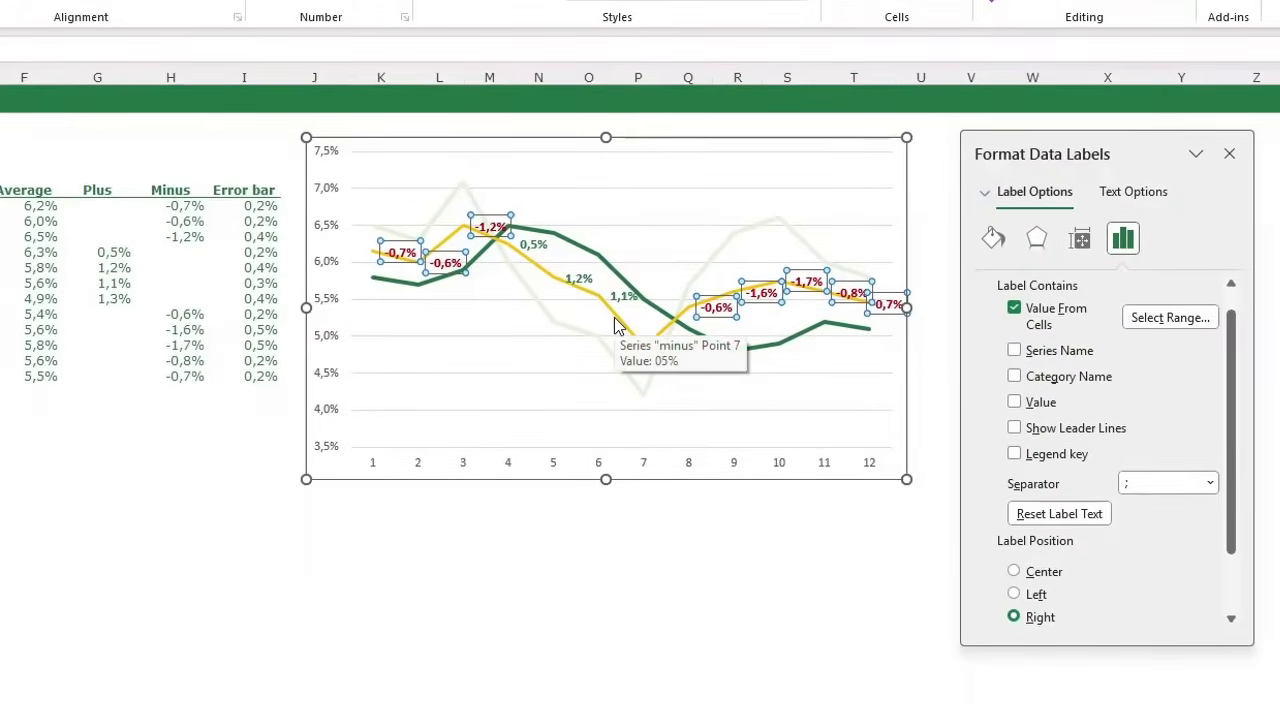
# Step: Set the yellow "minus" series to have no line
pyautogui.click(616, 320)
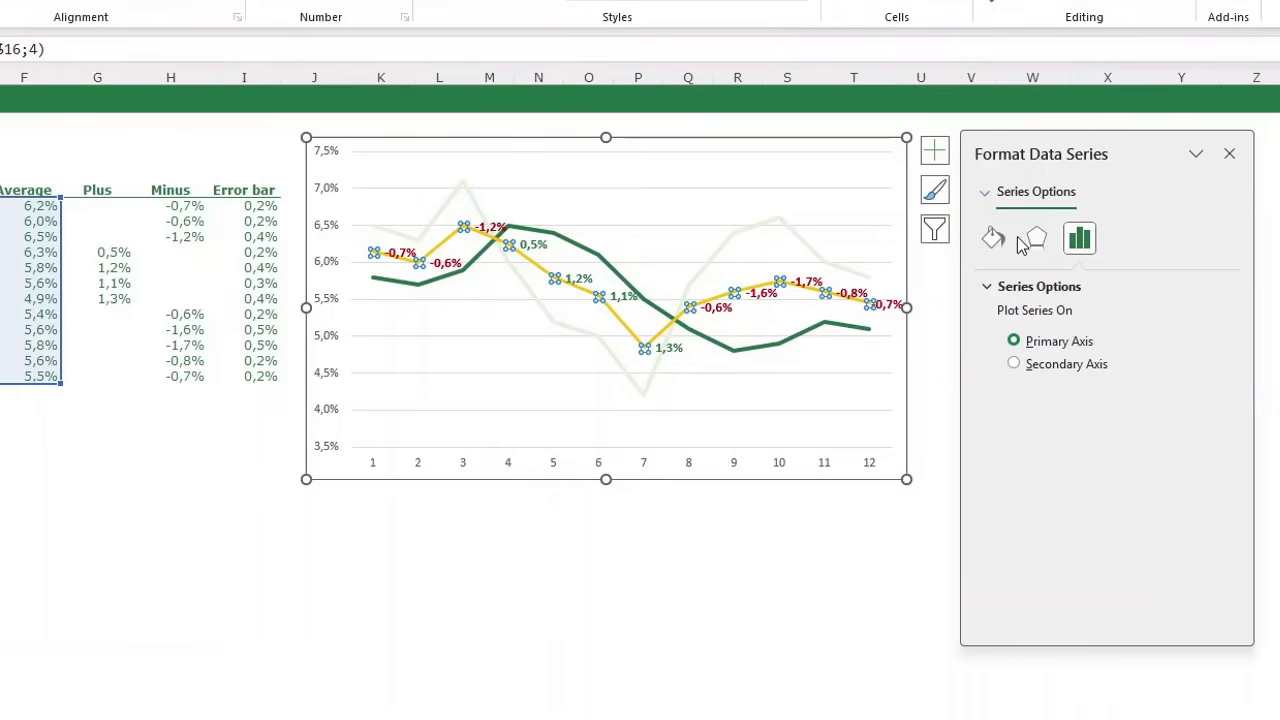
pyautogui.click(993, 238)
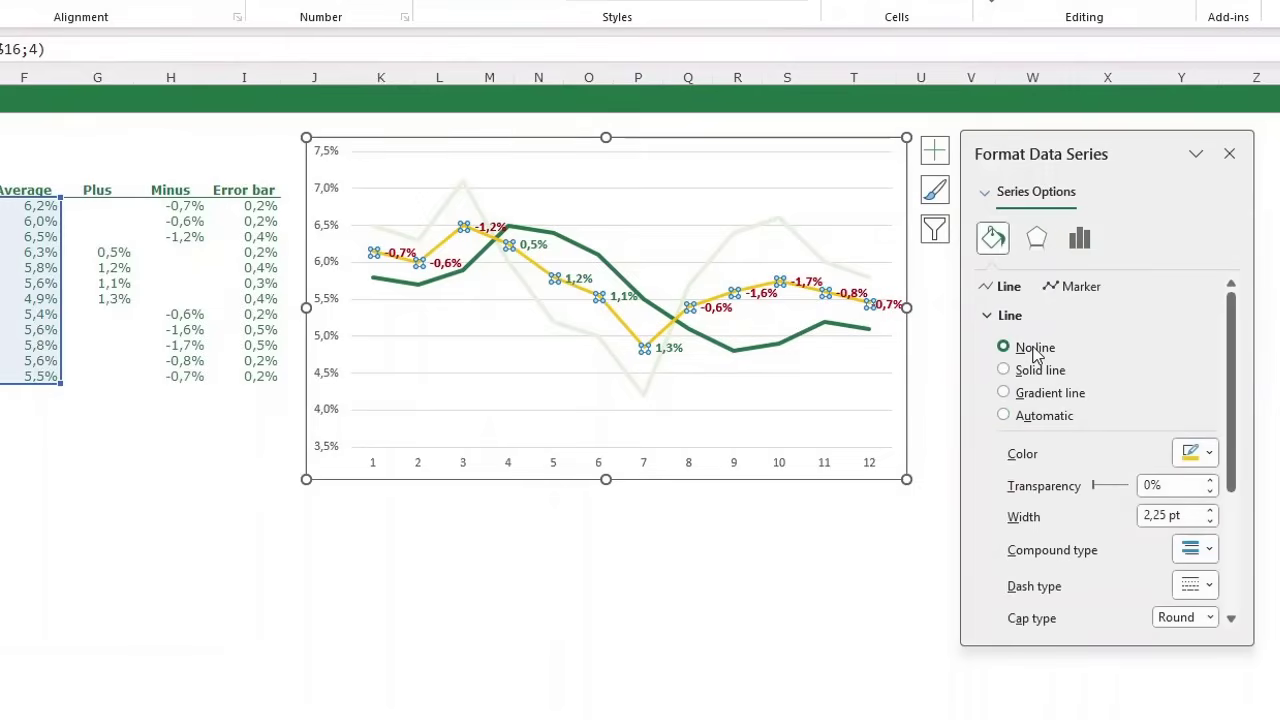
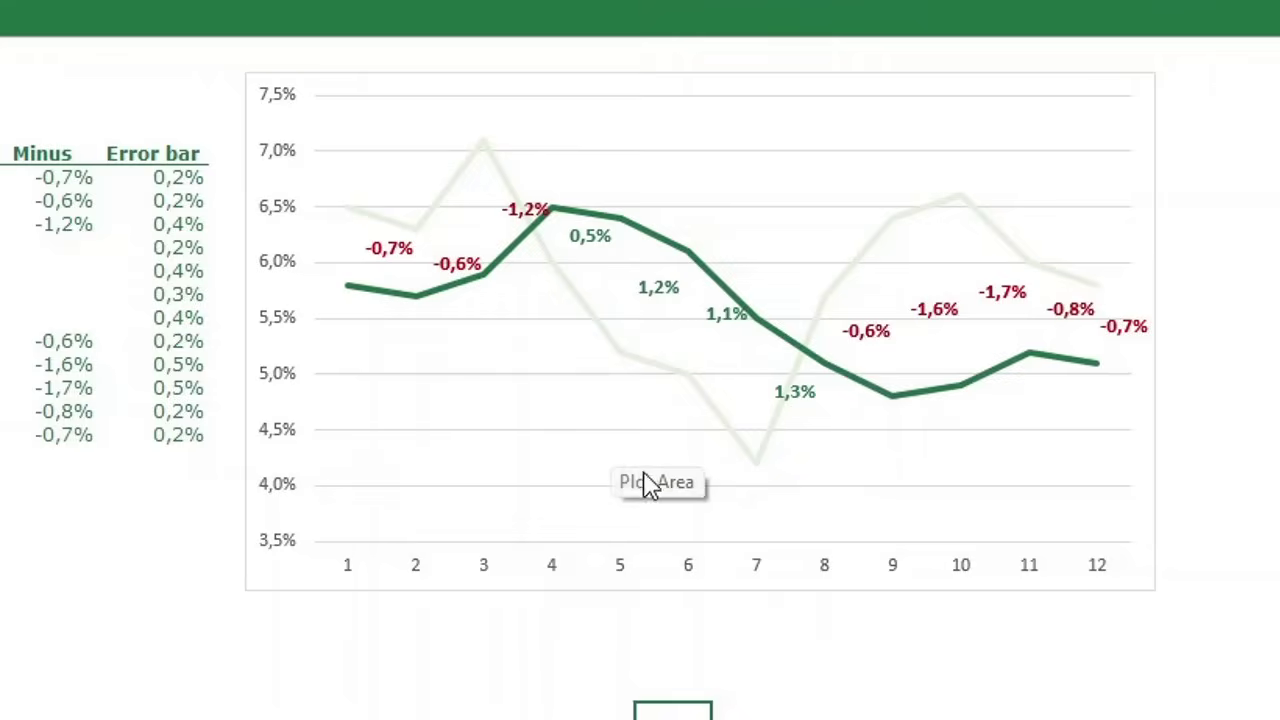
# Step: Select the "plus" series through the chart's formatting options and add error bars to it
pyautogui.click(754, 174)
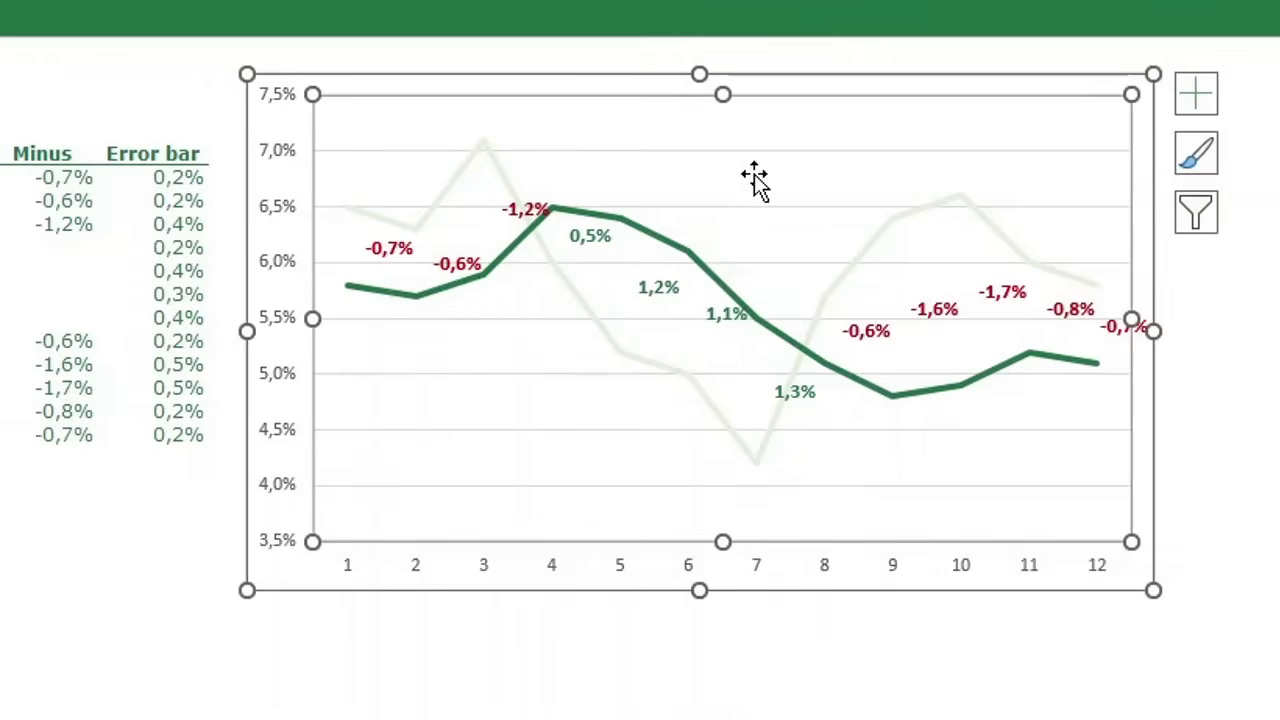
pyautogui.doubleClick(752, 180)
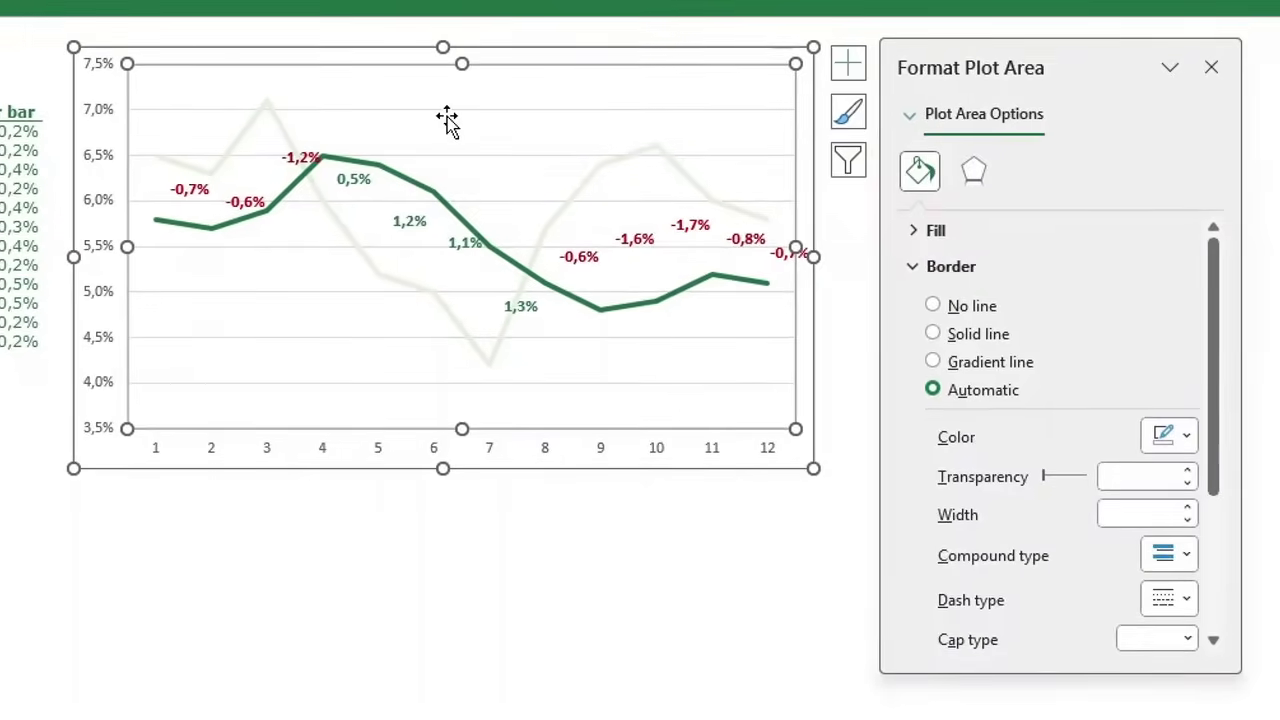
pyautogui.click(911, 115)
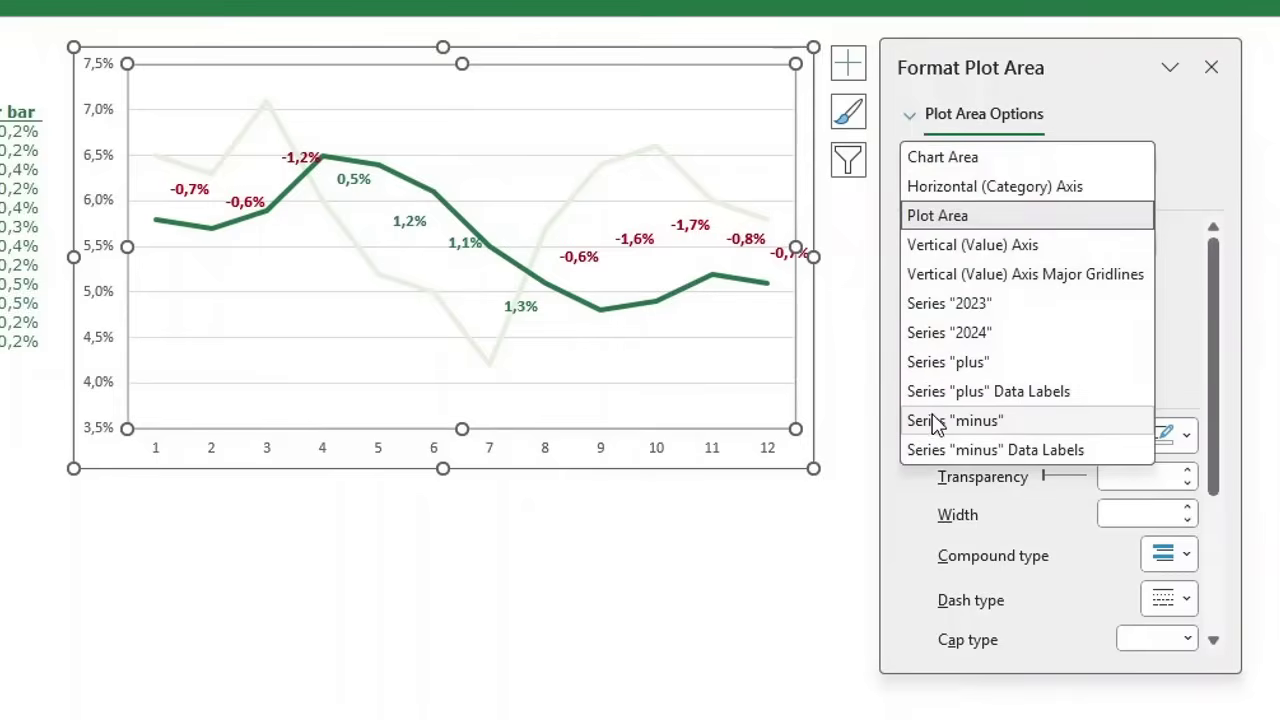
pyautogui.click(943, 364)
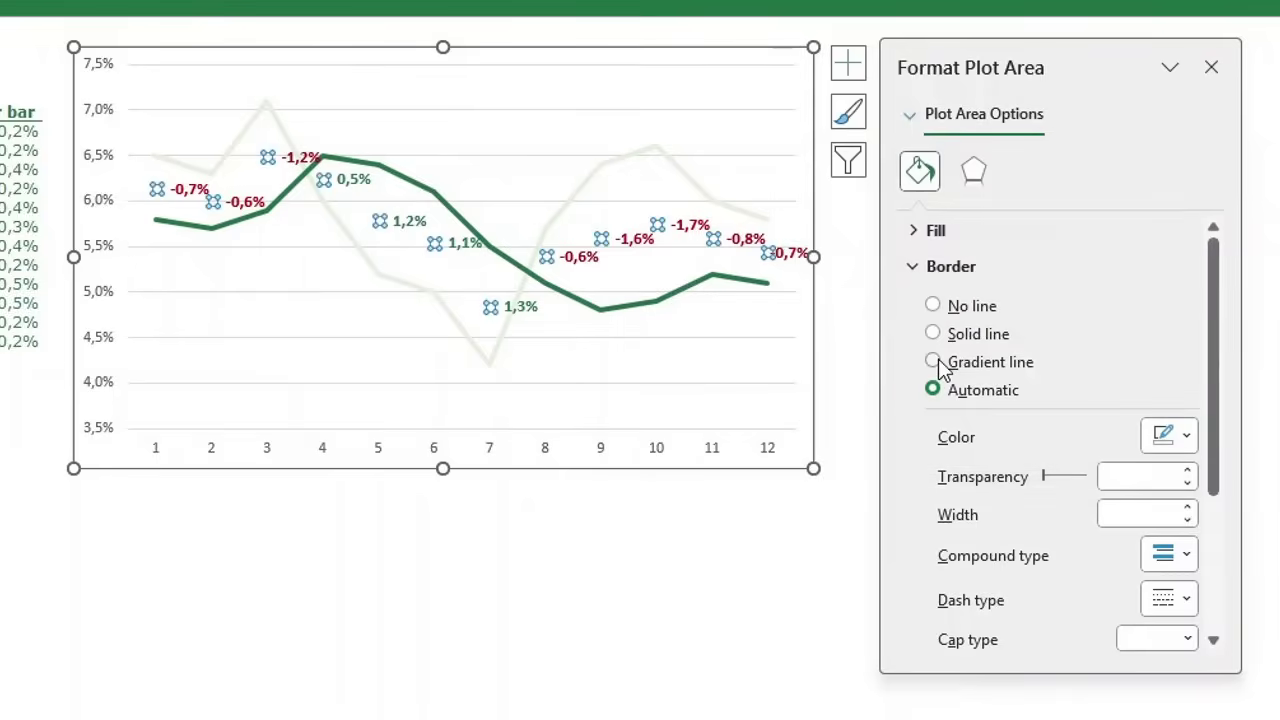
pyautogui.click(848, 66)
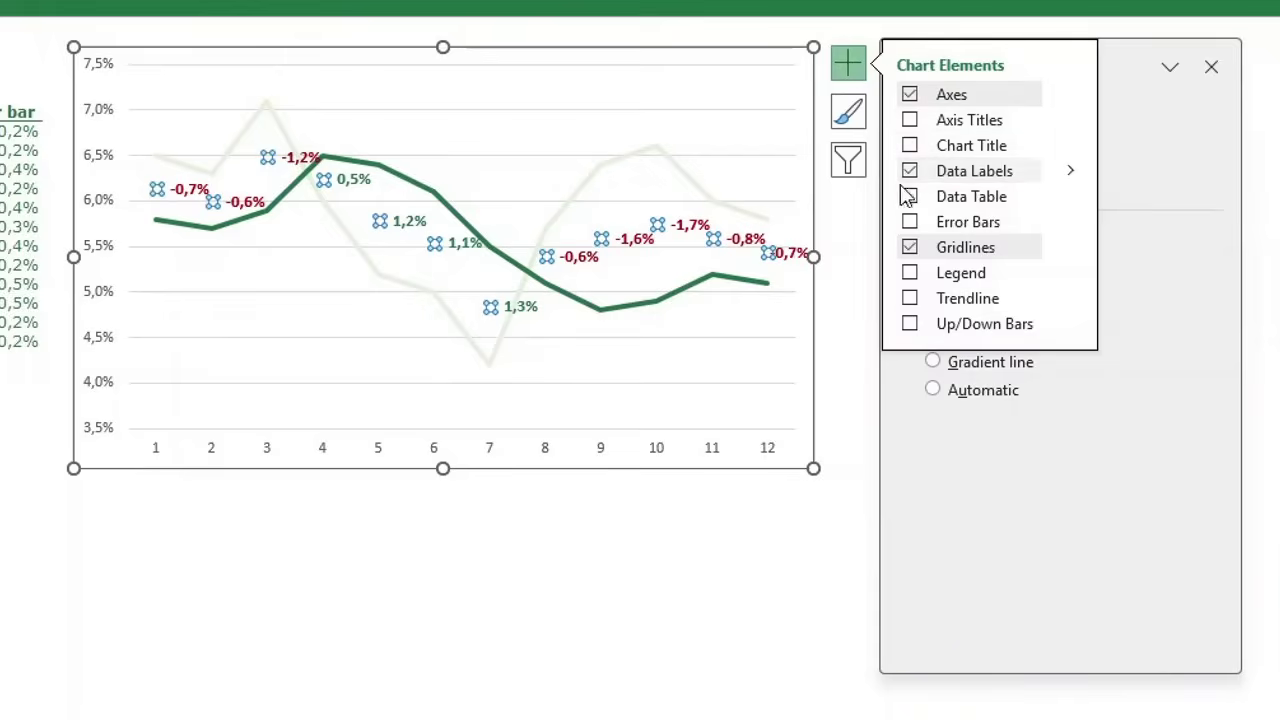
pyautogui.click(912, 224)
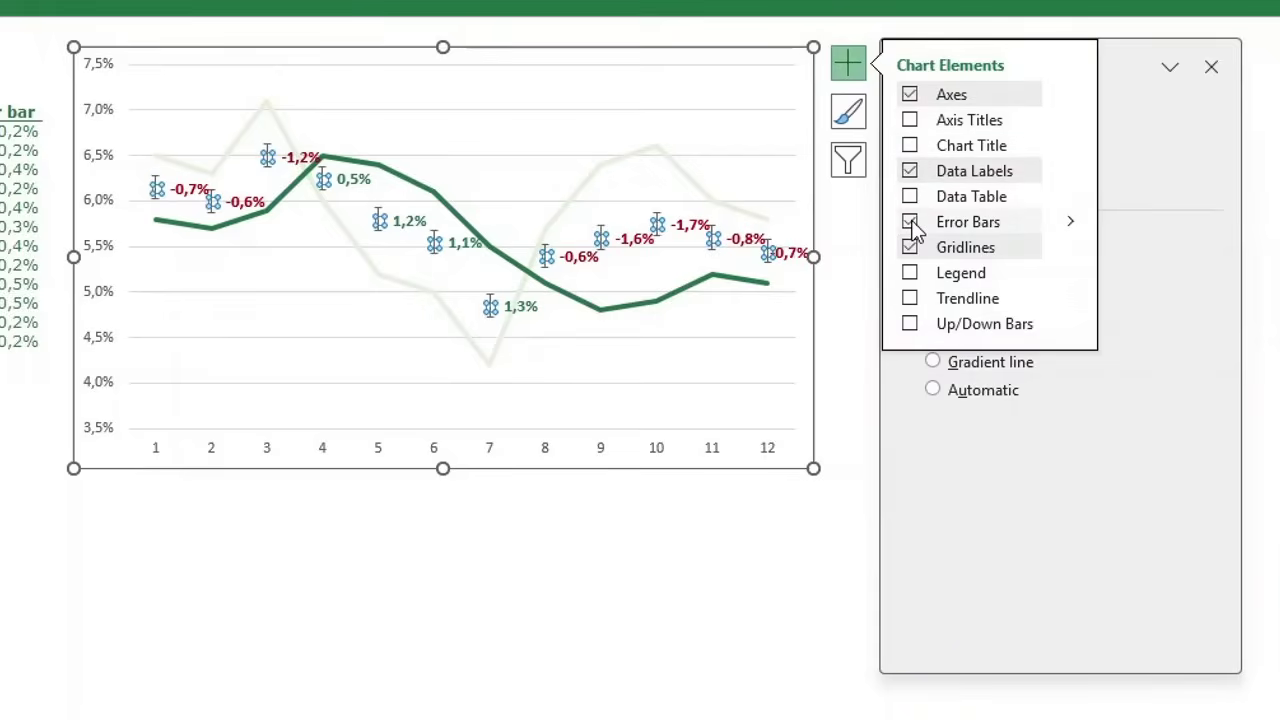
pyautogui.click(849, 64)
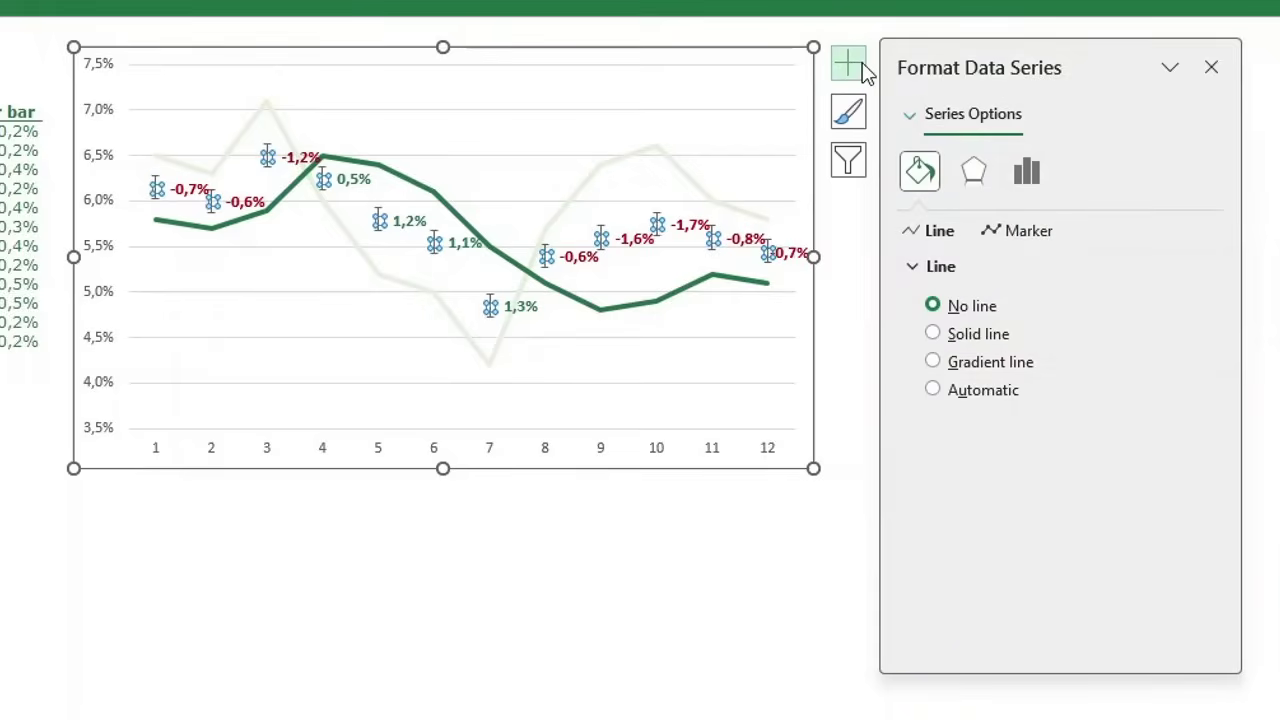
# Step: Set the end style of the "plus" series' Y error bars to No Cap
pyautogui.click(912, 118)
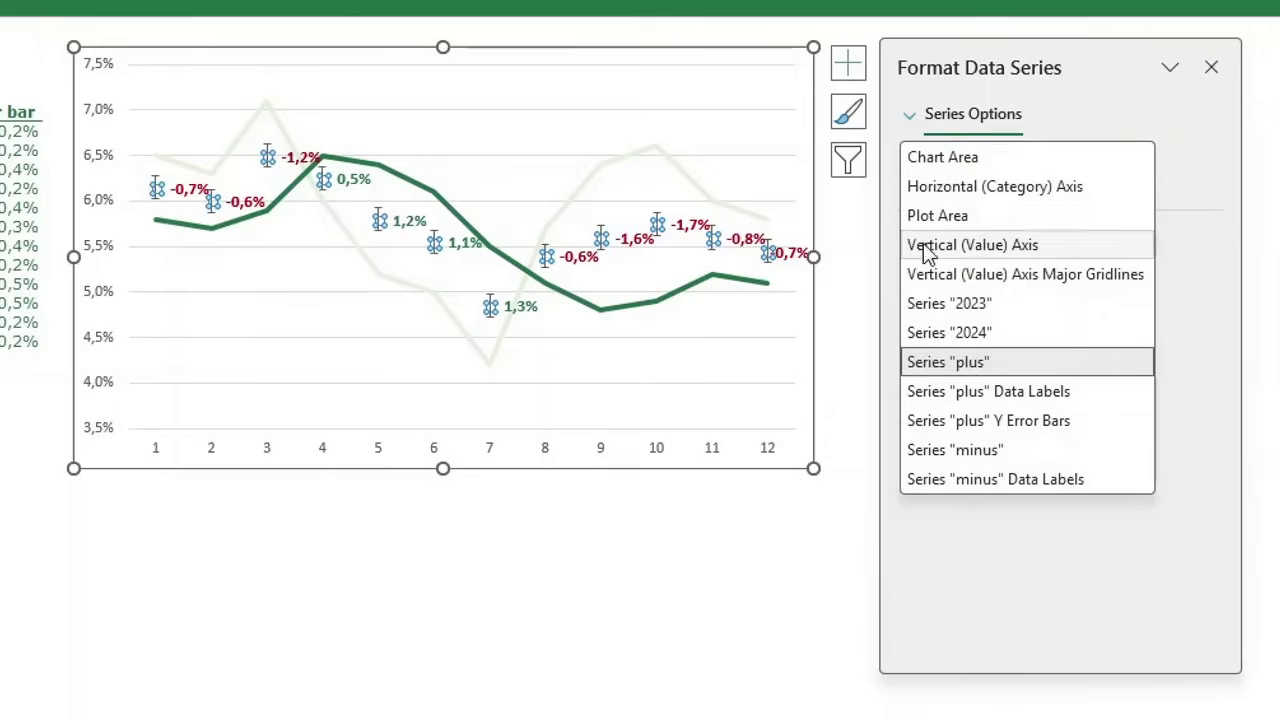
pyautogui.click(983, 425)
pyautogui.click(1030, 175)
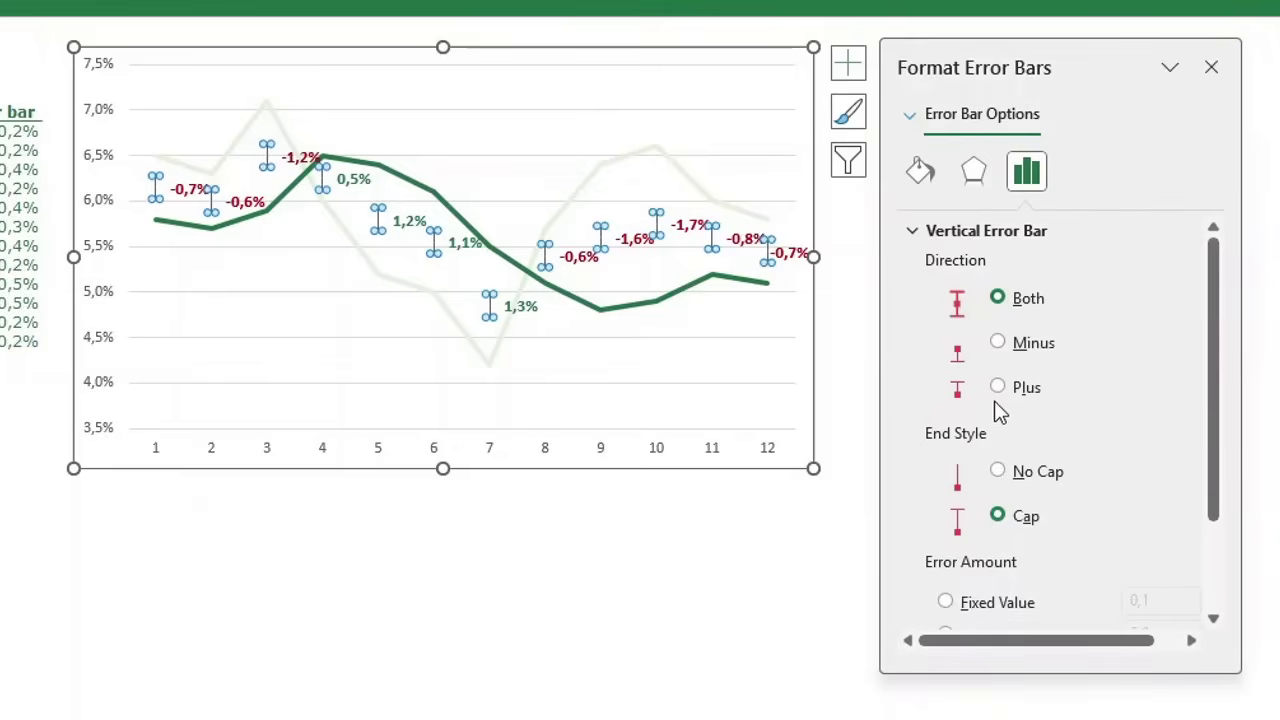
pyautogui.click(998, 471)
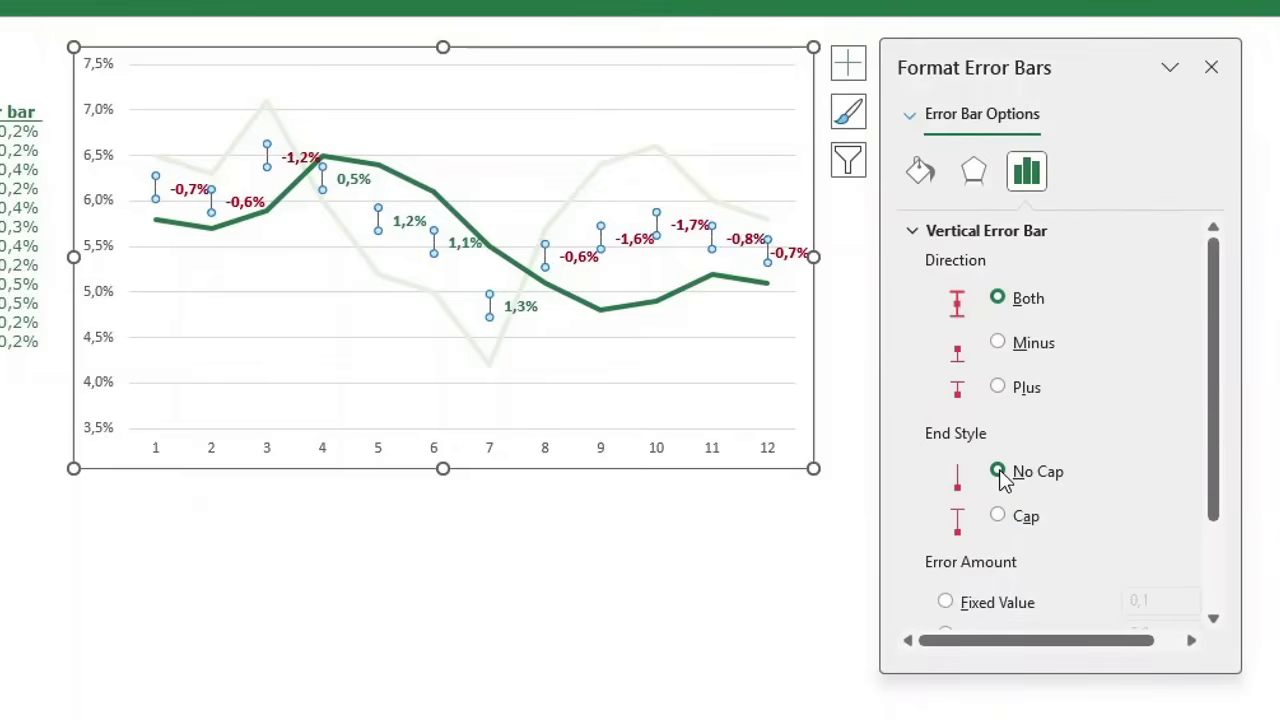
# Step: Give the "plus" error bars a custom error amount, using the Error bar values I5:I16 for both positive and negative values
pyautogui.scroll(-3, 1003, 478)
pyautogui.click(946, 605)
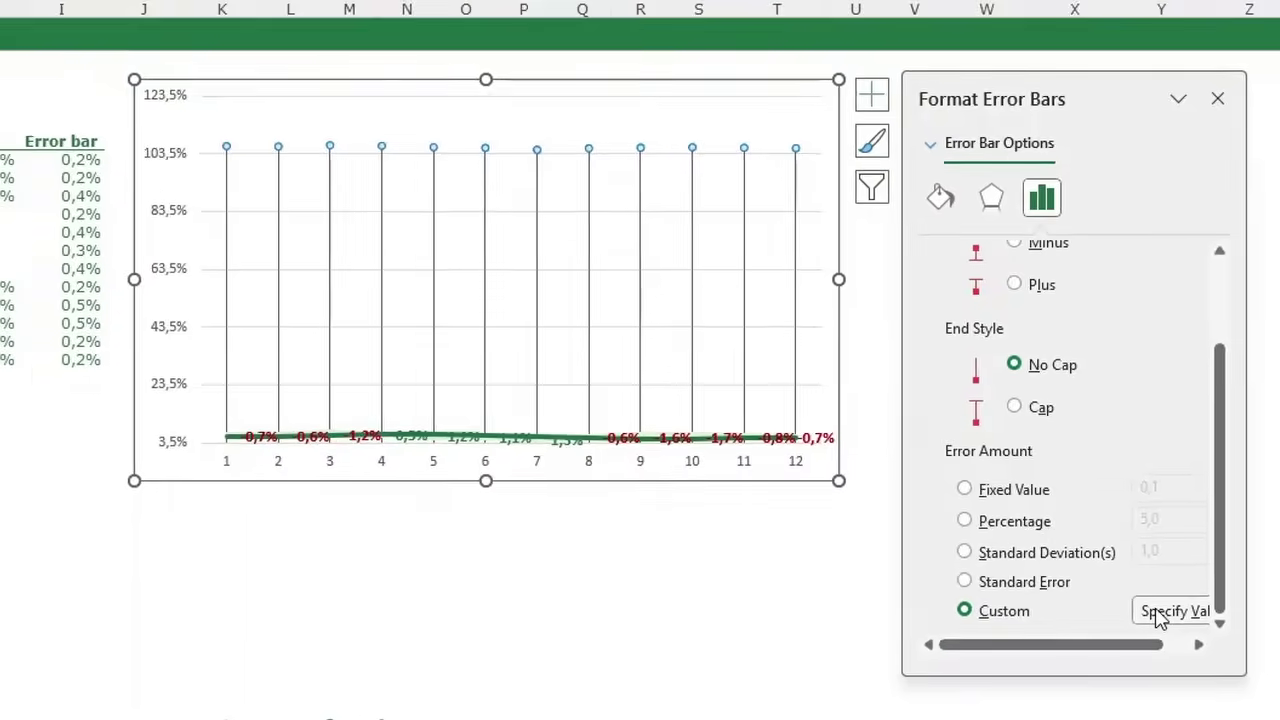
pyautogui.click(1152, 606)
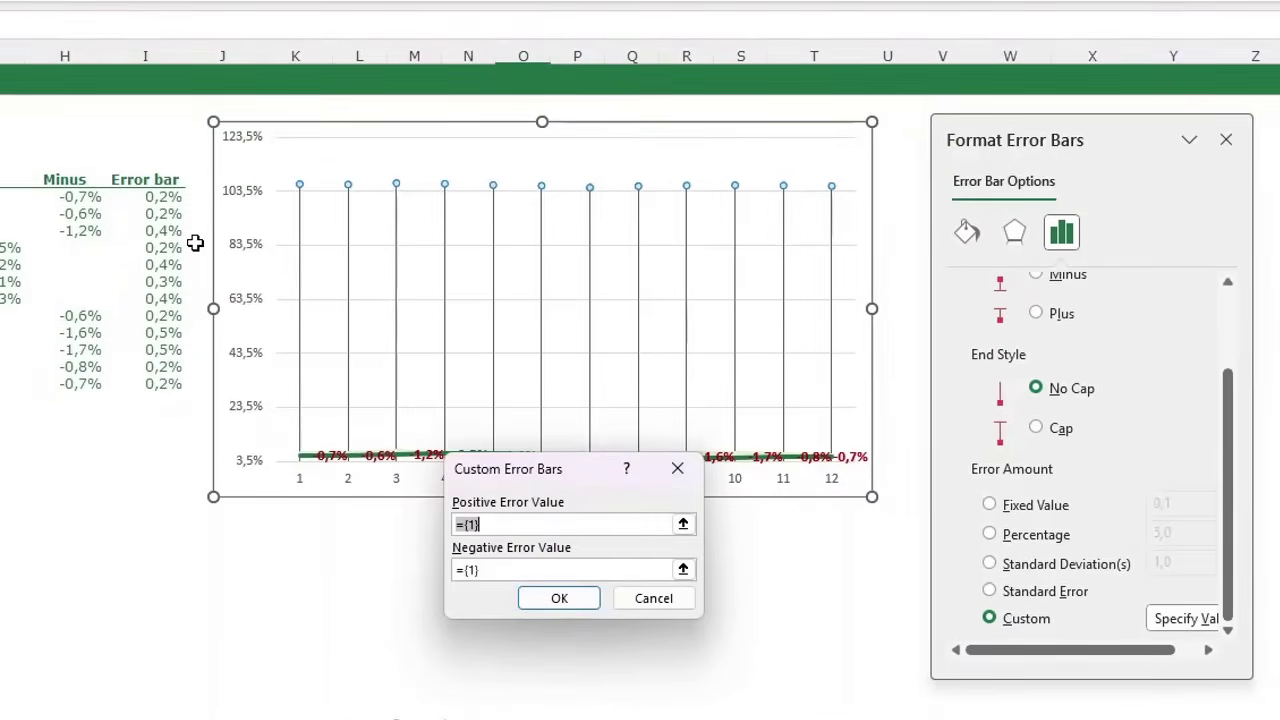
pyautogui.moveTo(155, 198); pyautogui.dragTo(155, 382)
pyautogui.click(495, 569)
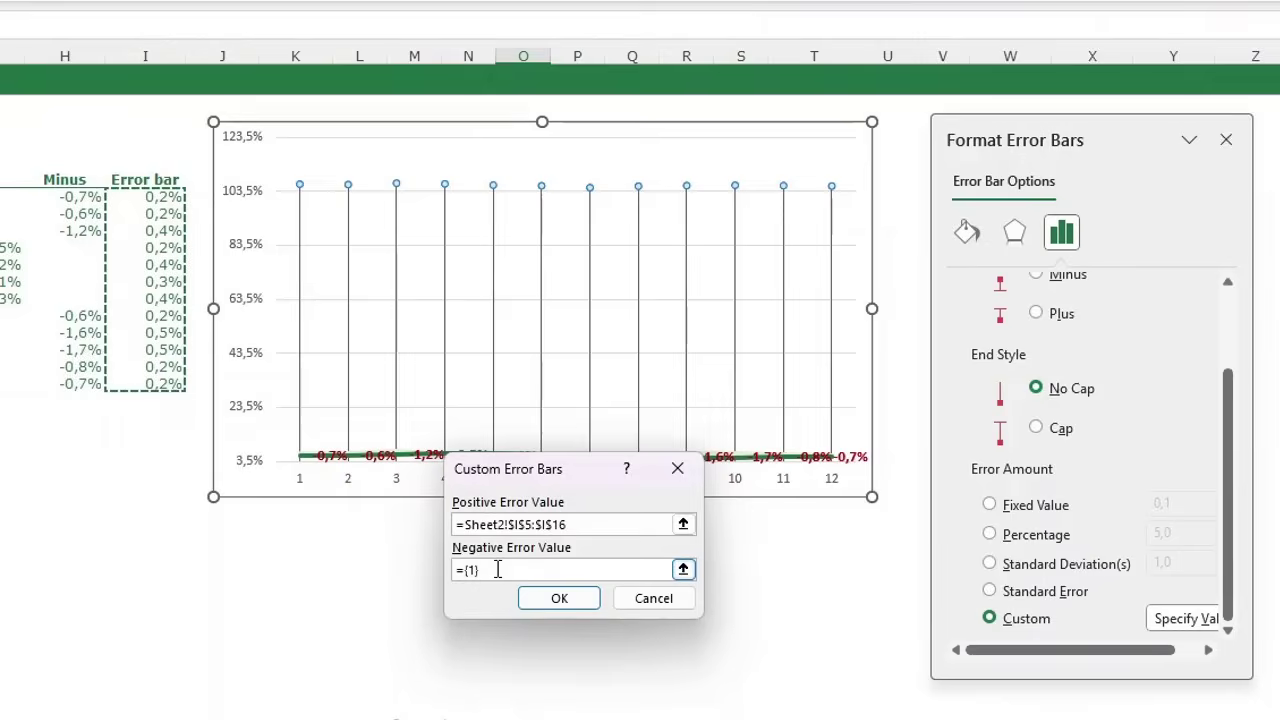
pyautogui.press('BackSpace')
pyautogui.press('BackSpace')
pyautogui.press('BackSpace')
pyautogui.press('BackSpace')
pyautogui.moveTo(155, 197); pyautogui.dragTo(222, 402)
pyautogui.click(559, 598)
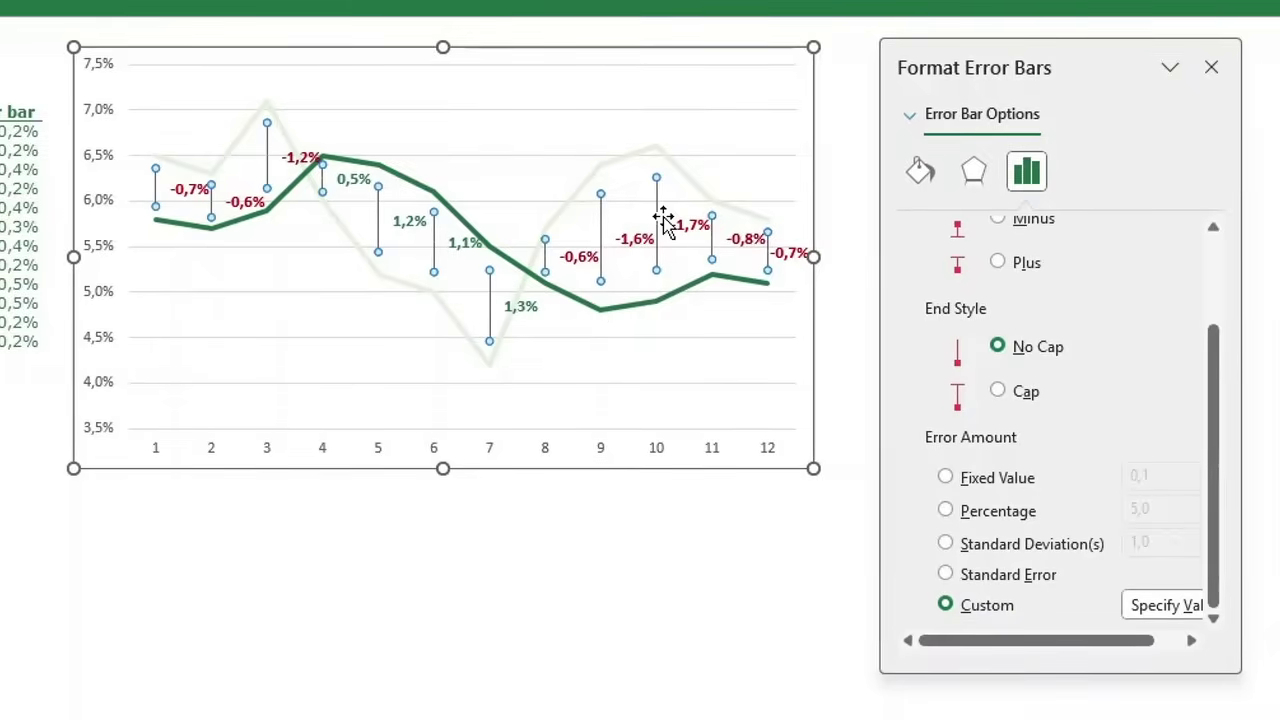
# Step: Set the End Arrow type of the "plus" error bars to the solid triangular arrow
pyautogui.click(921, 172)
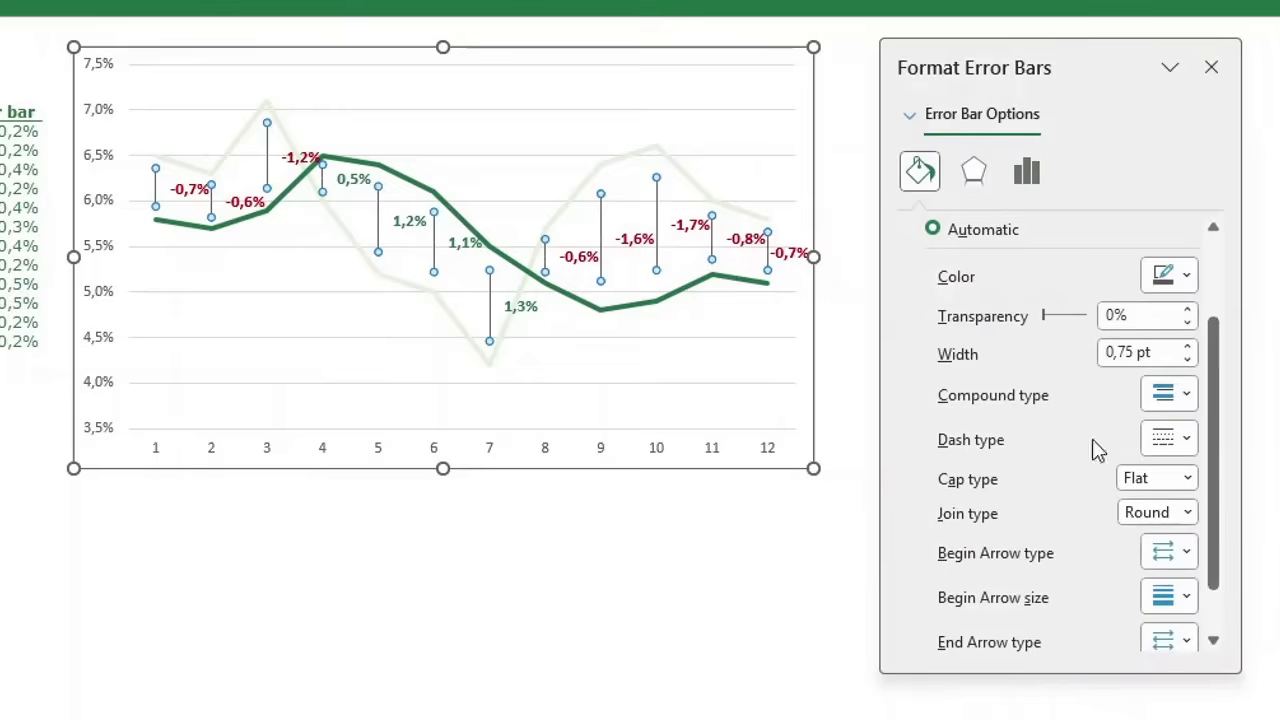
pyautogui.scroll(-2, 1106, 517)
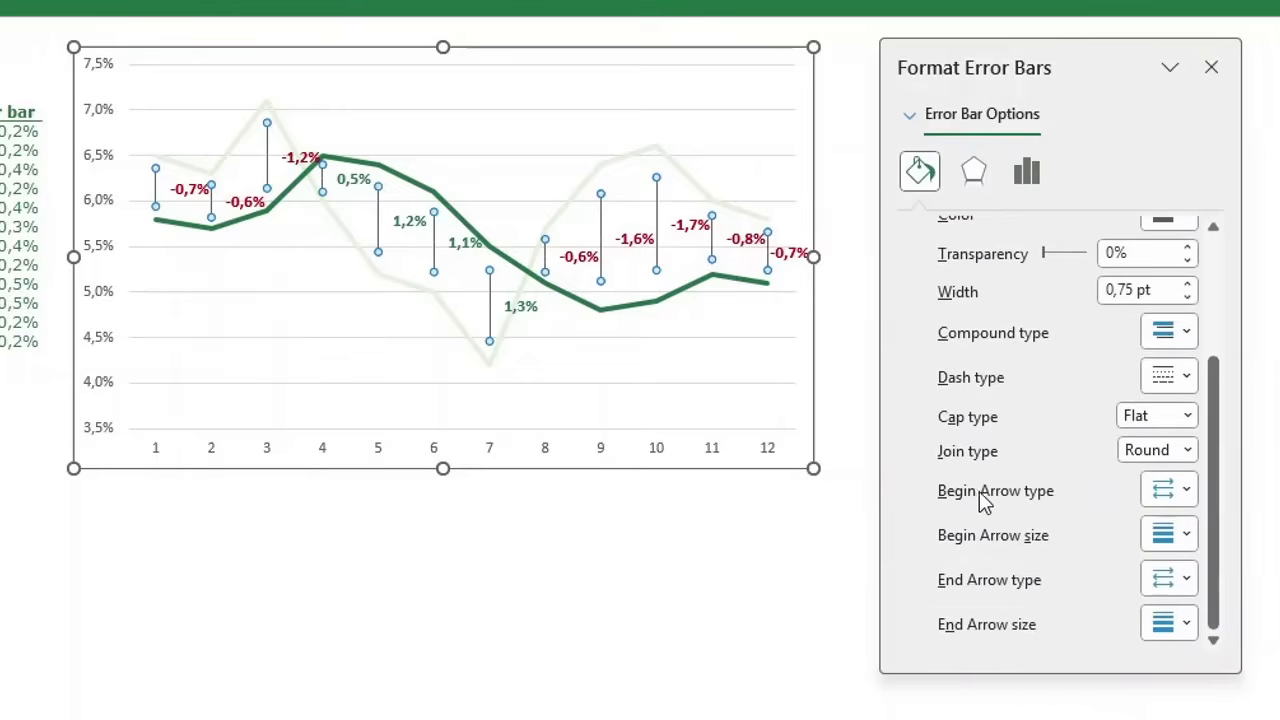
pyautogui.click(1190, 580)
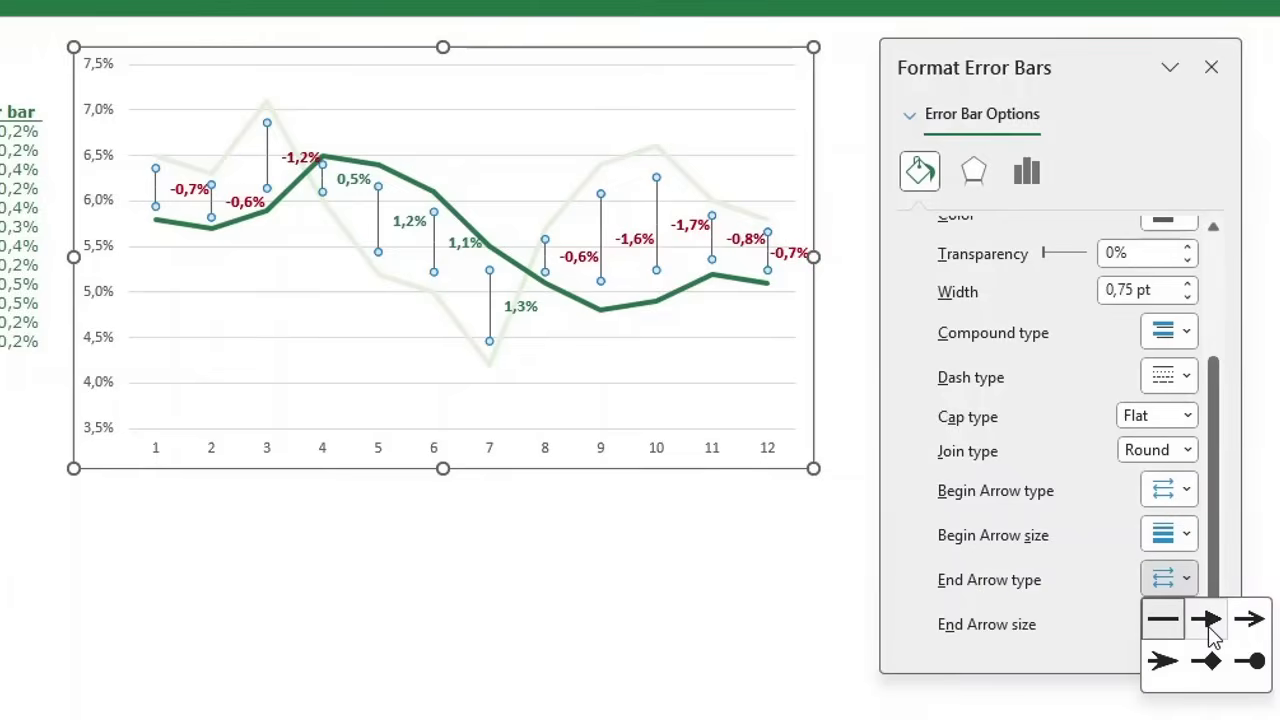
pyautogui.click(1208, 624)
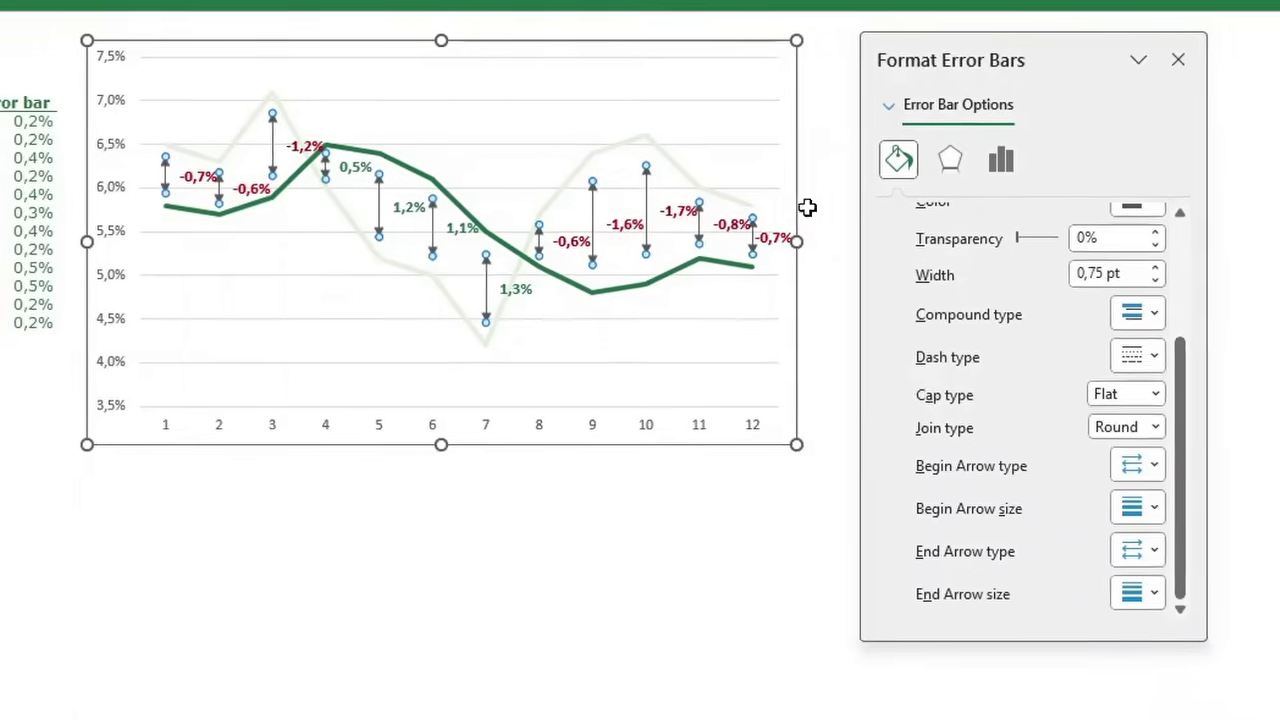
# Step: Color the "plus" error bars with the recently used dark green and deselect the chart
pyautogui.scroll(3, 1003, 346)
pyautogui.click(1137, 379)
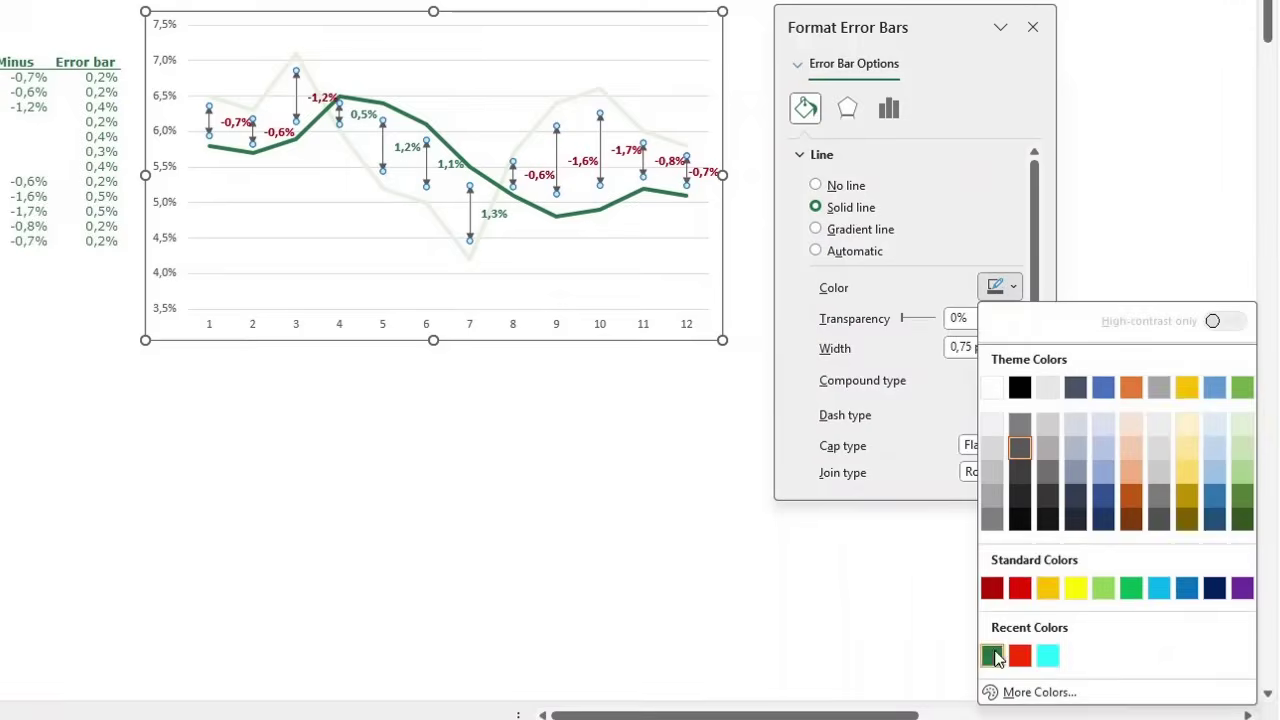
pyautogui.click(993, 655)
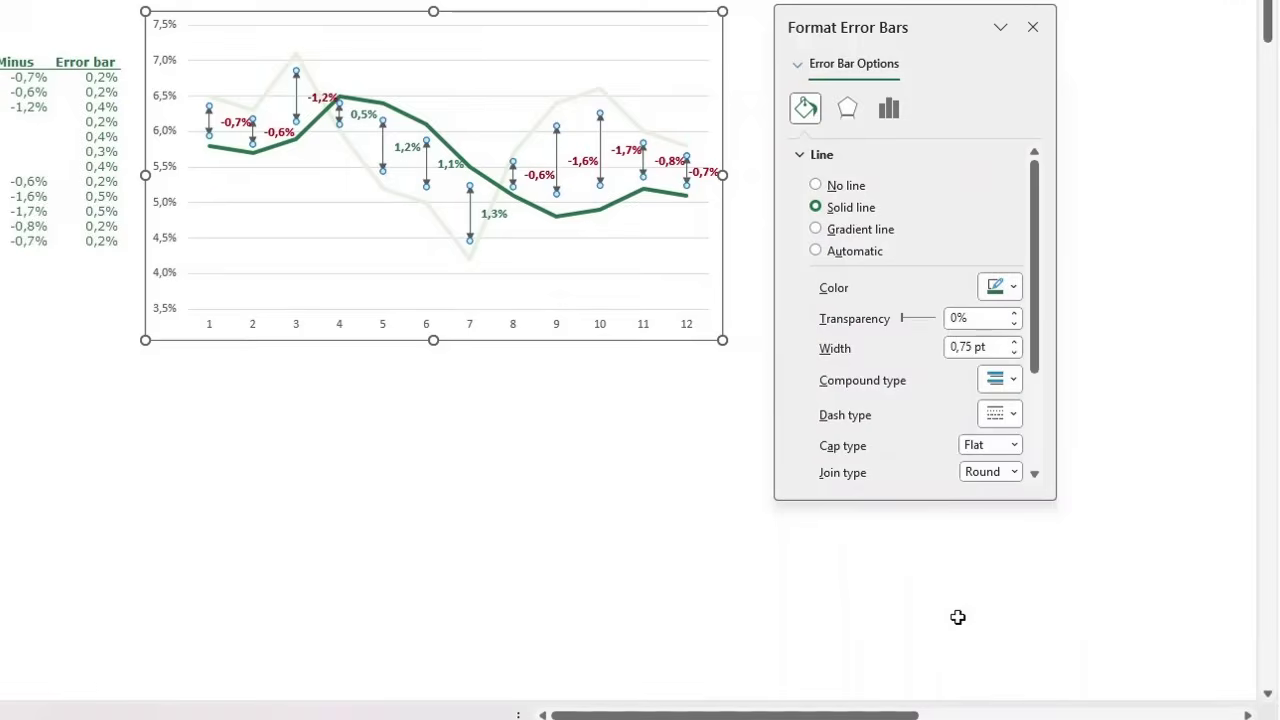
pyautogui.click(488, 396)
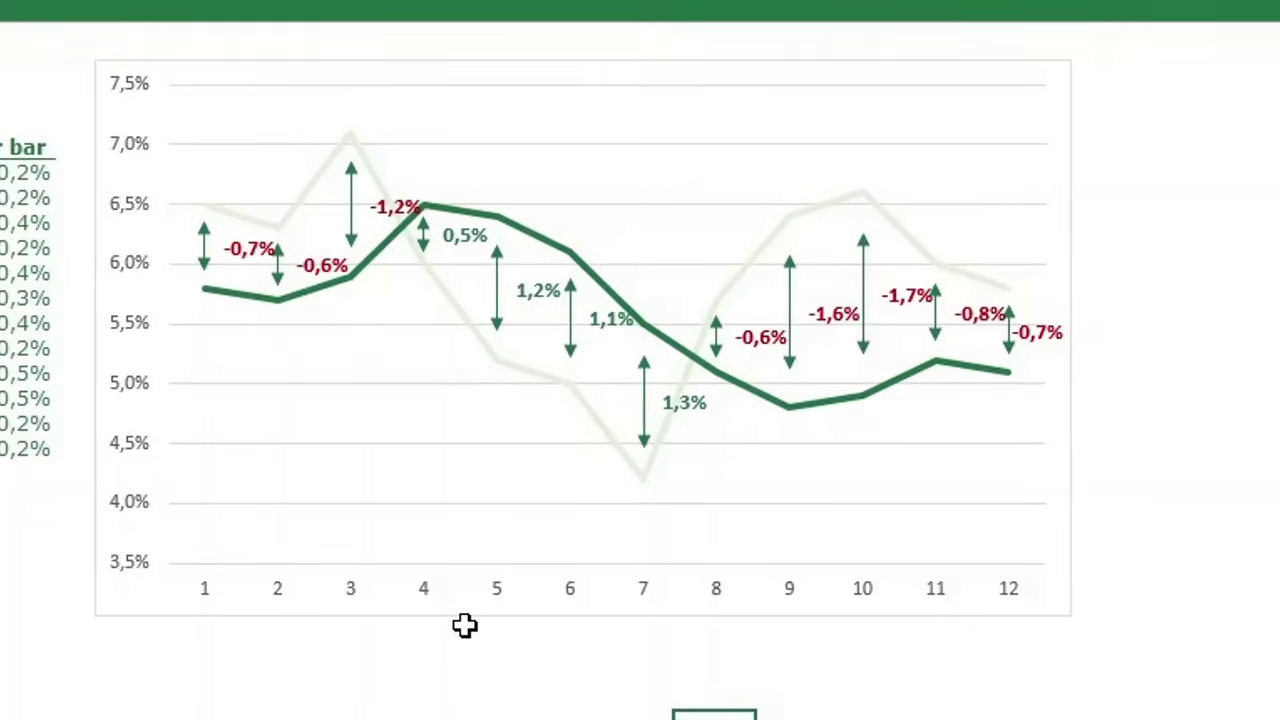
# Step: Delete the chart's horizontal gridlines and set the chart area to No Outline
pyautogui.click(370, 445)
pyautogui.click(368, 448)
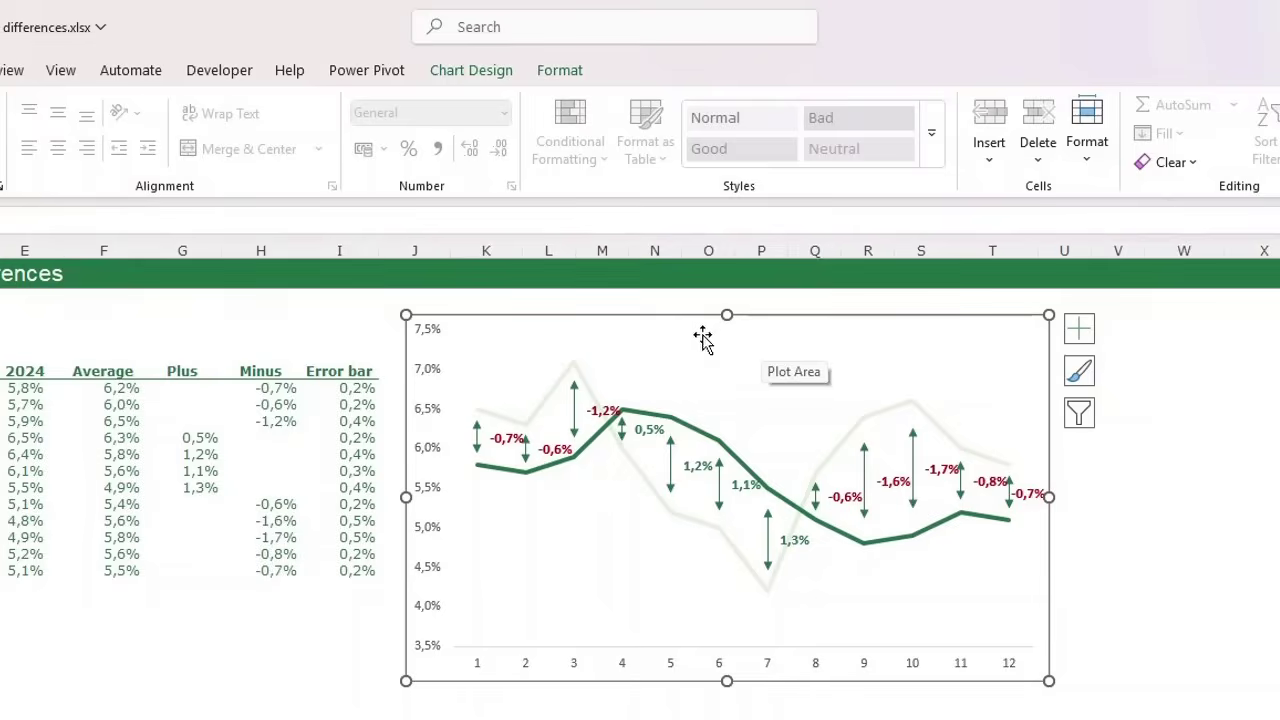
pyautogui.click(562, 72)
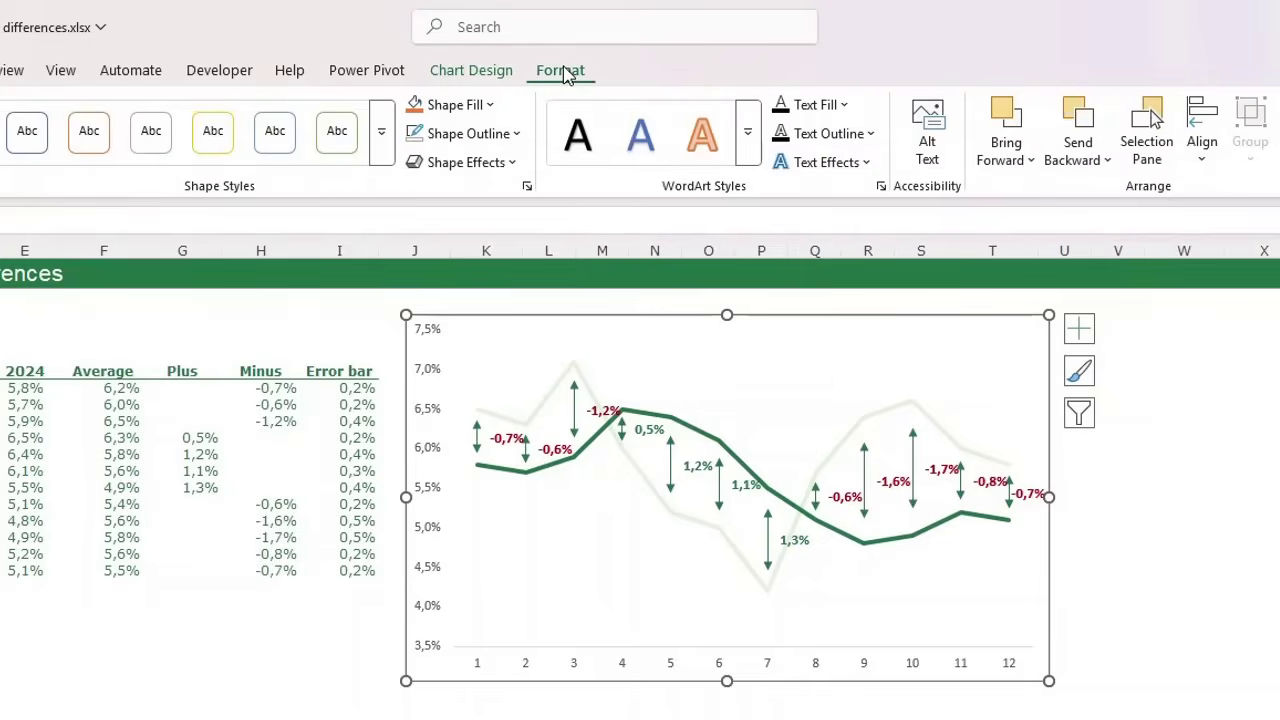
pyautogui.click(465, 133)
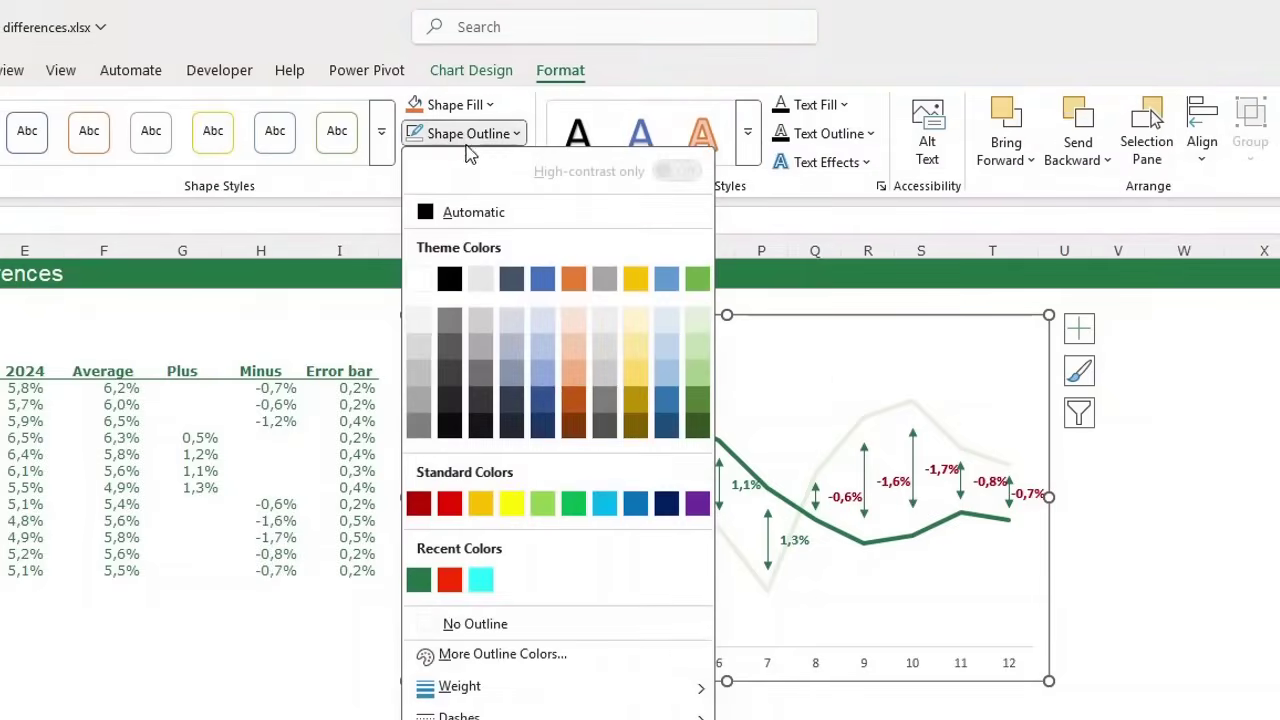
pyautogui.click(472, 624)
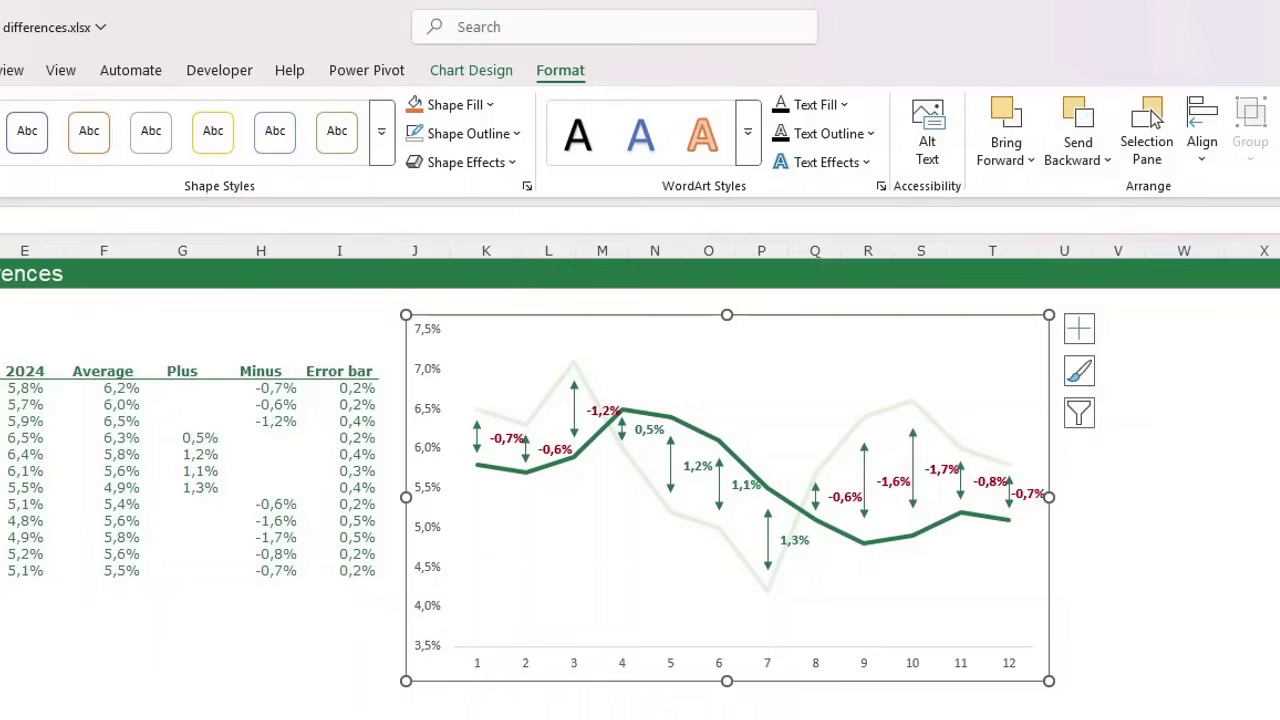
pyautogui.press('Escape')
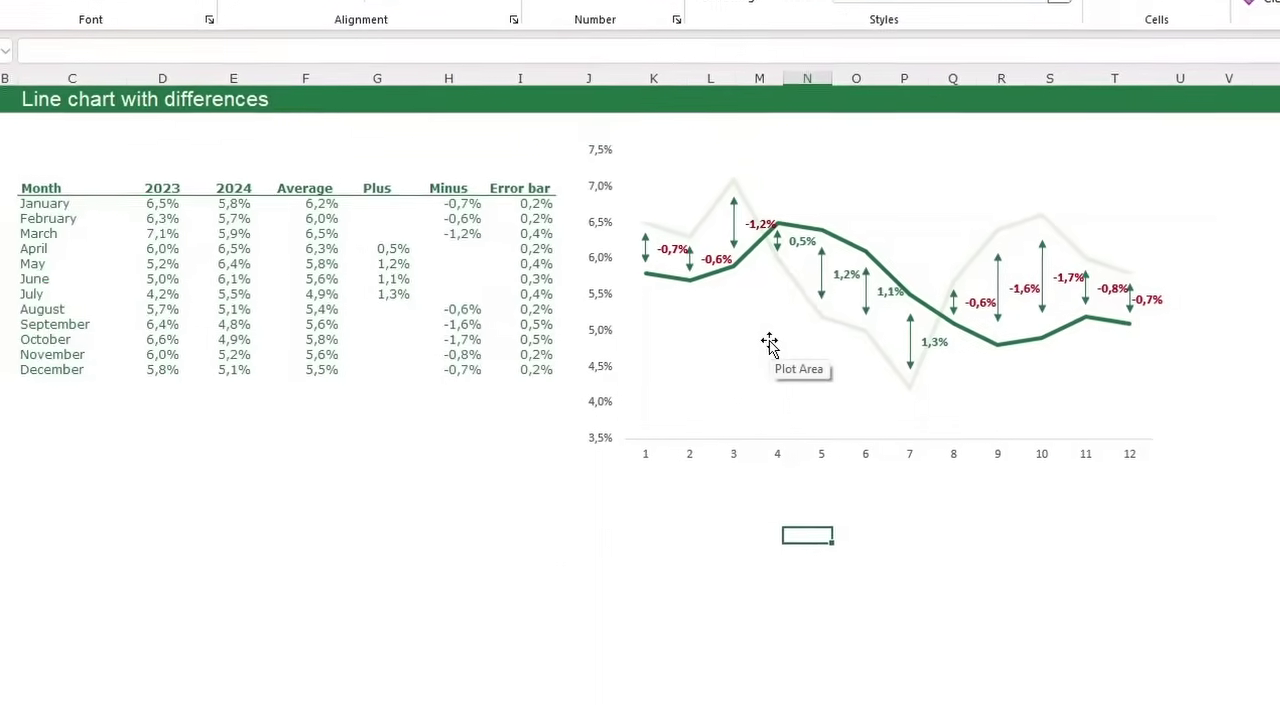
# Step: Set the chart's horizontal axis labels to the month names January to December from the Month column
pyautogui.rightClick(616, 545)
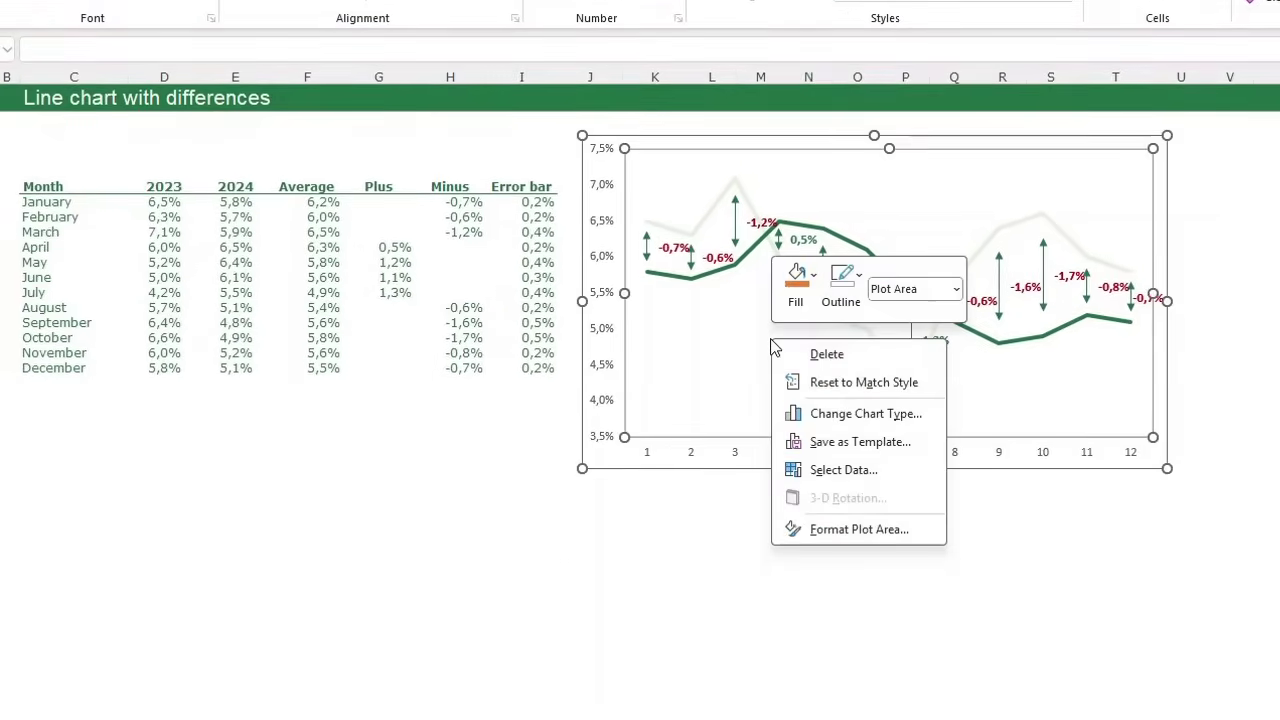
pyautogui.click(848, 470)
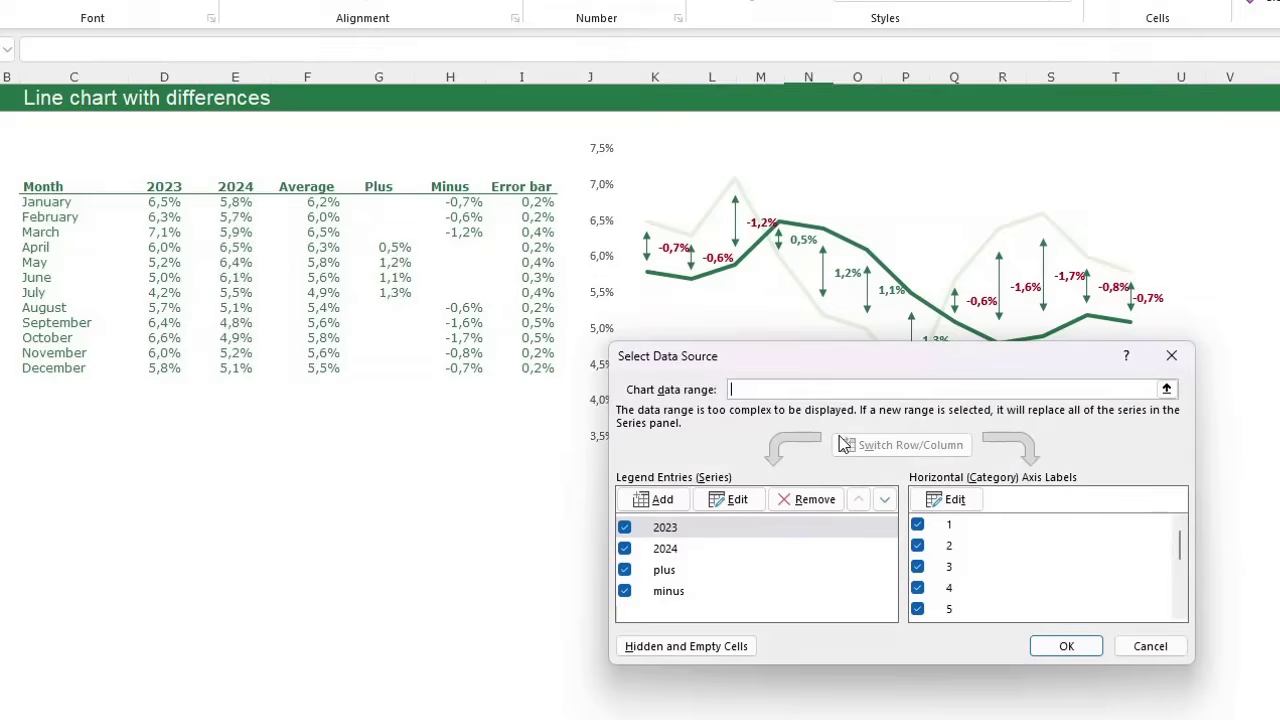
pyautogui.click(955, 500)
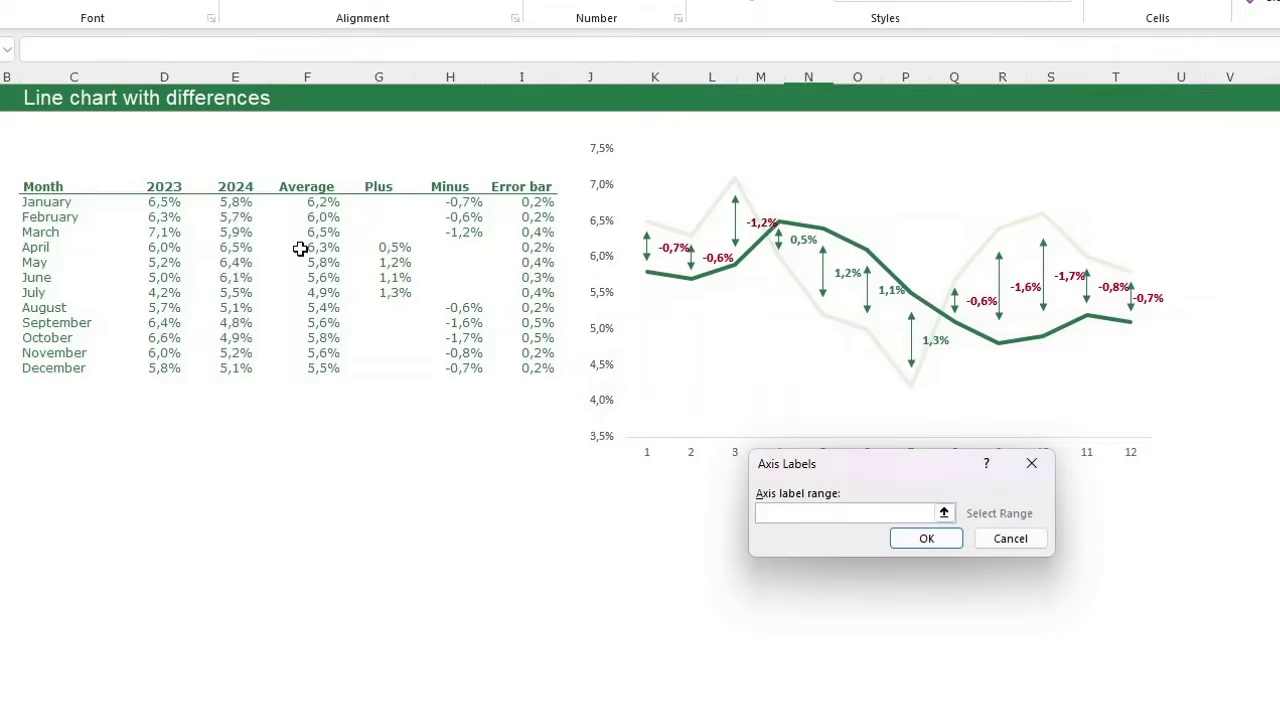
pyautogui.moveTo(62, 202); pyautogui.dragTo(95, 372)
pyautogui.click(927, 538)
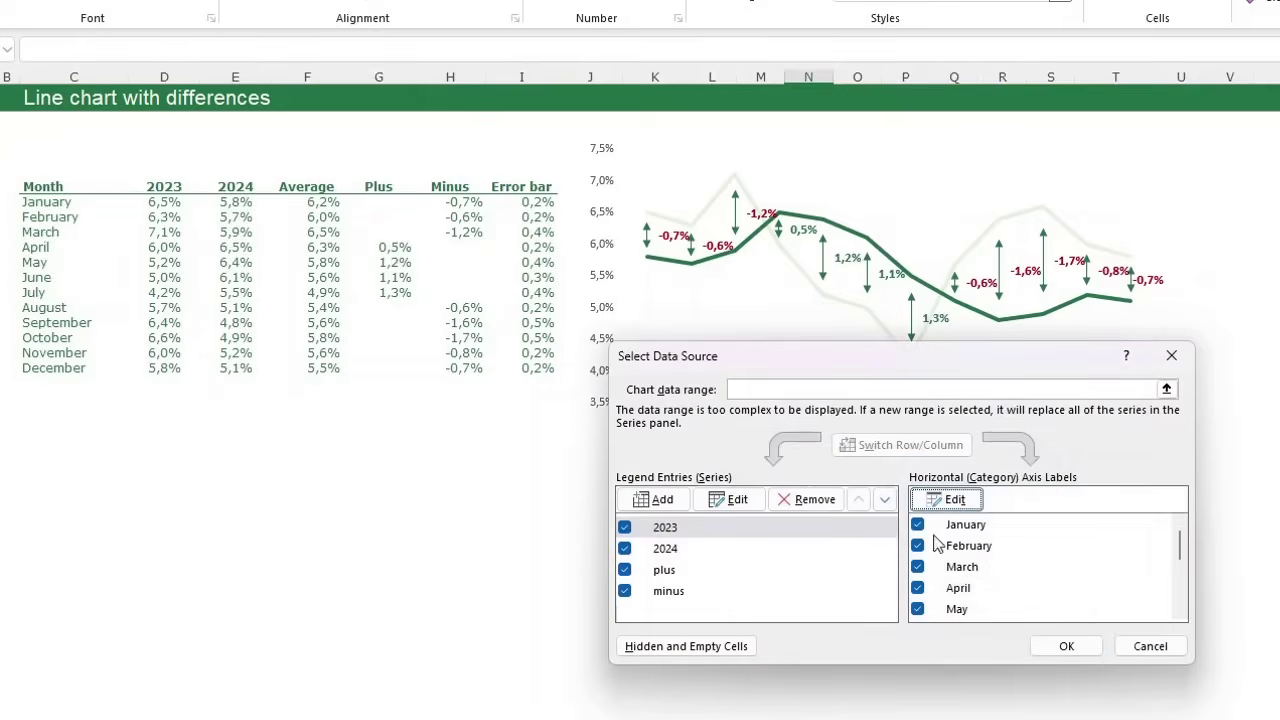
pyautogui.click(1067, 646)
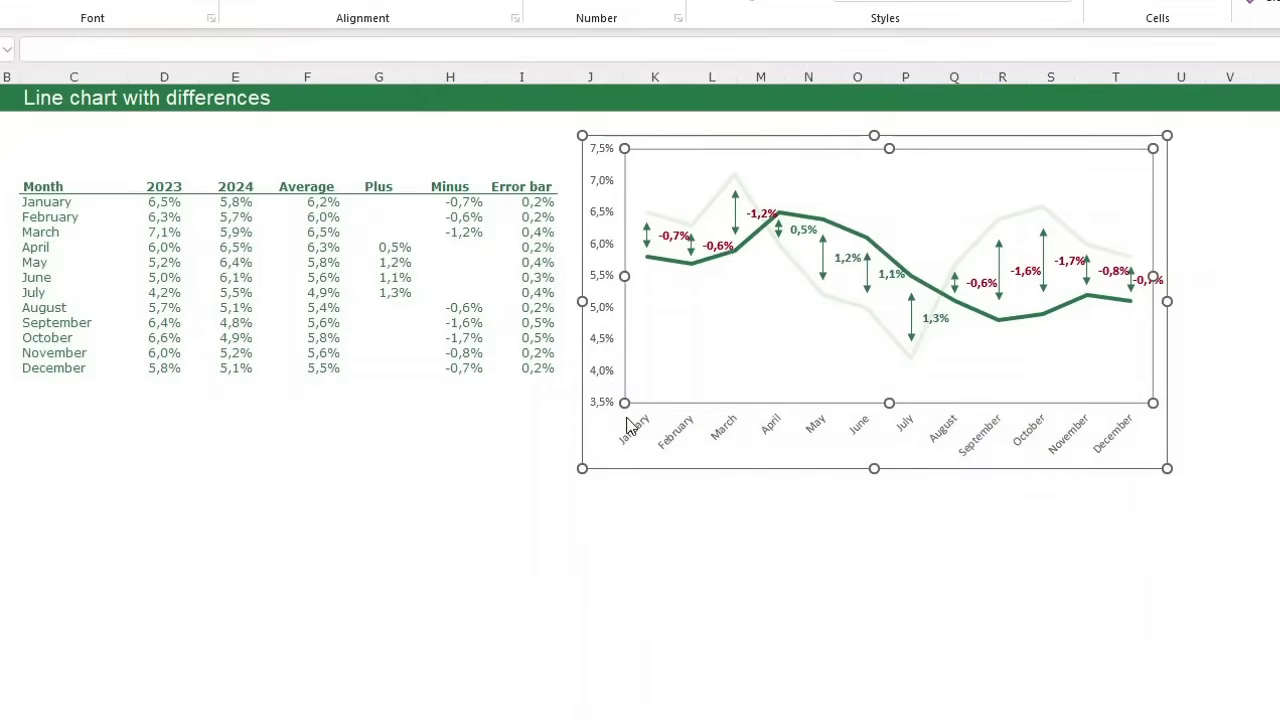
# Step: Format the month labels on the horizontal axis in the recently used dark green, bold, at size 10
pyautogui.click(726, 437)
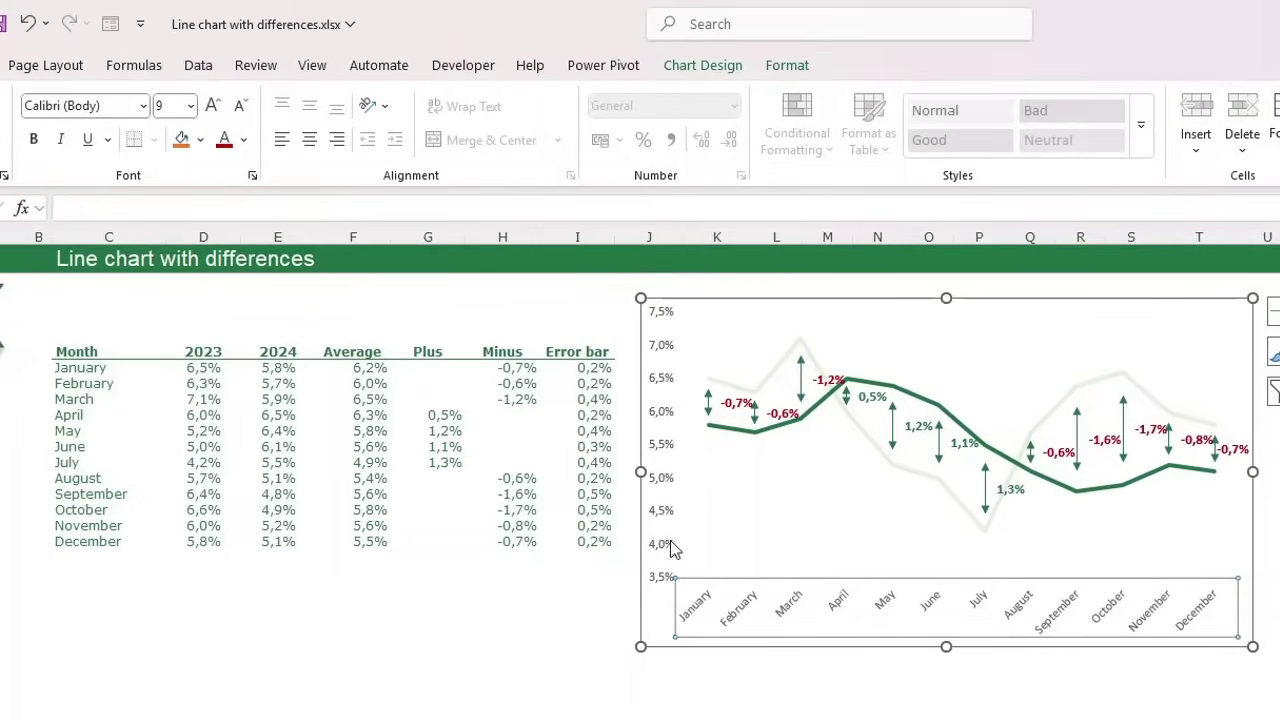
pyautogui.click(243, 140)
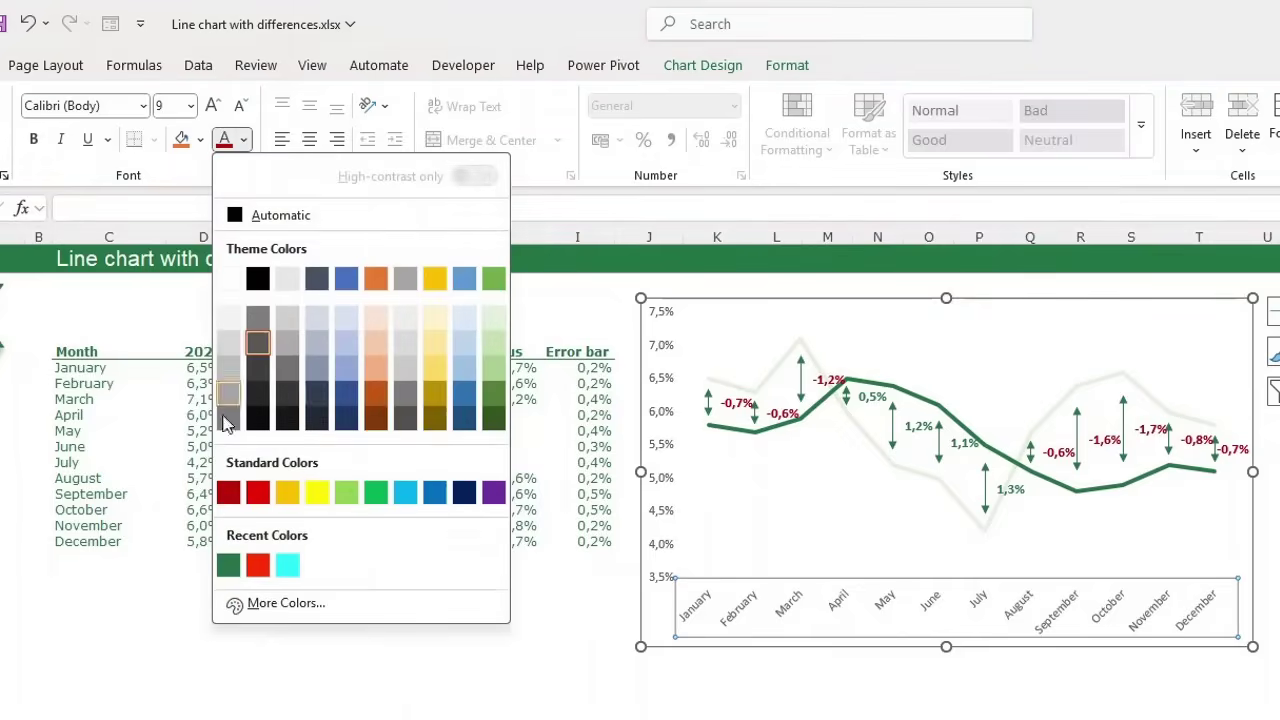
pyautogui.click(229, 566)
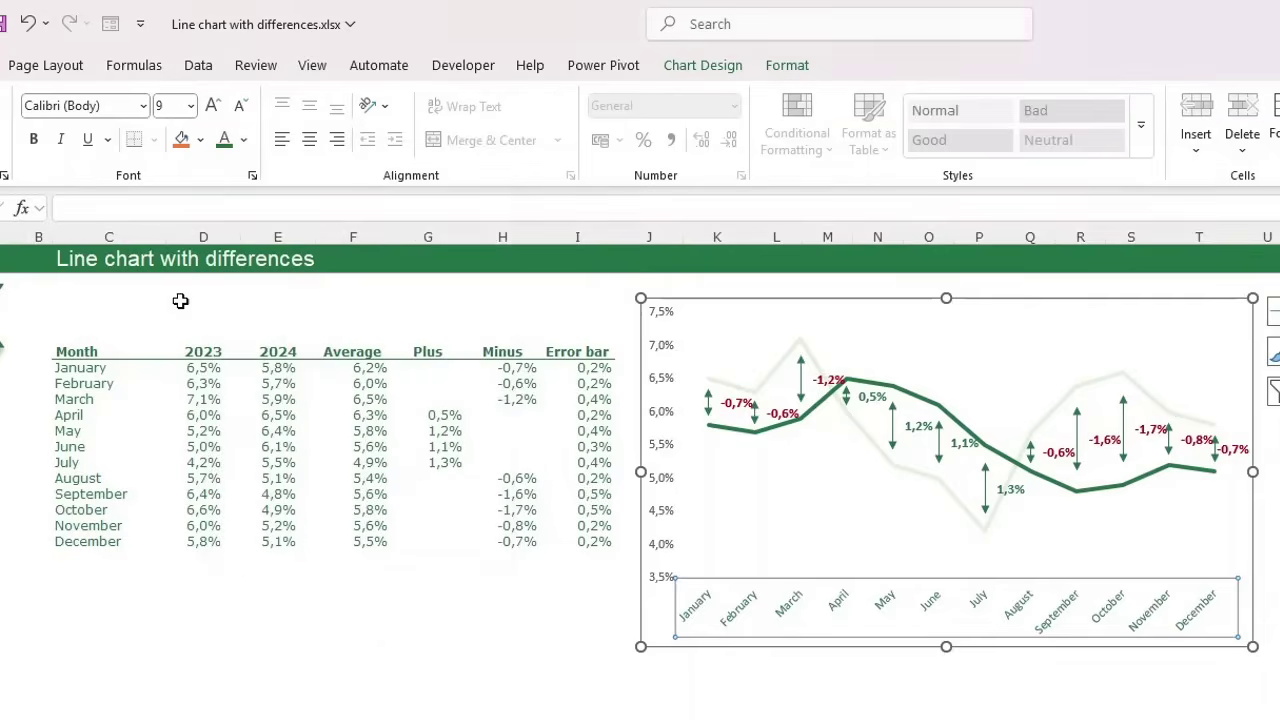
pyautogui.click(36, 140)
pyautogui.click(213, 105)
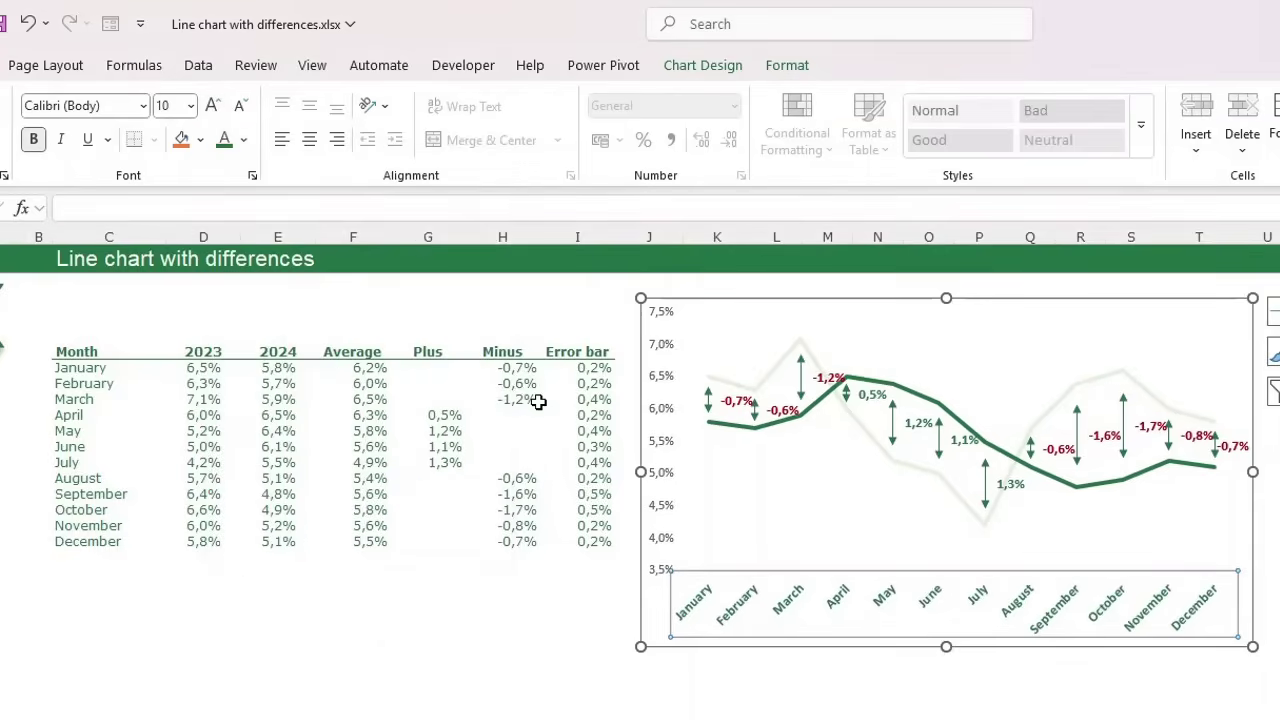
# Step: Make the vertical axis percentage labels dark green, bold and one font size larger, and deselect the chart
pyautogui.click(660, 383)
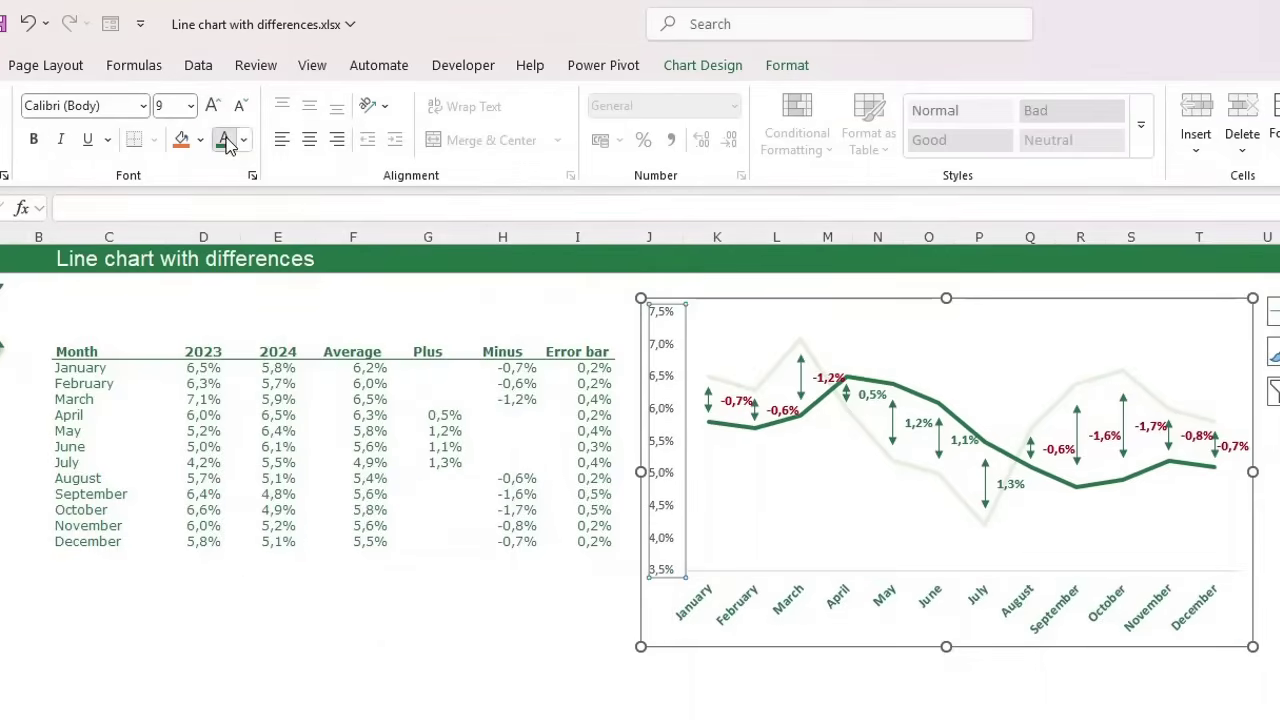
pyautogui.click(35, 139)
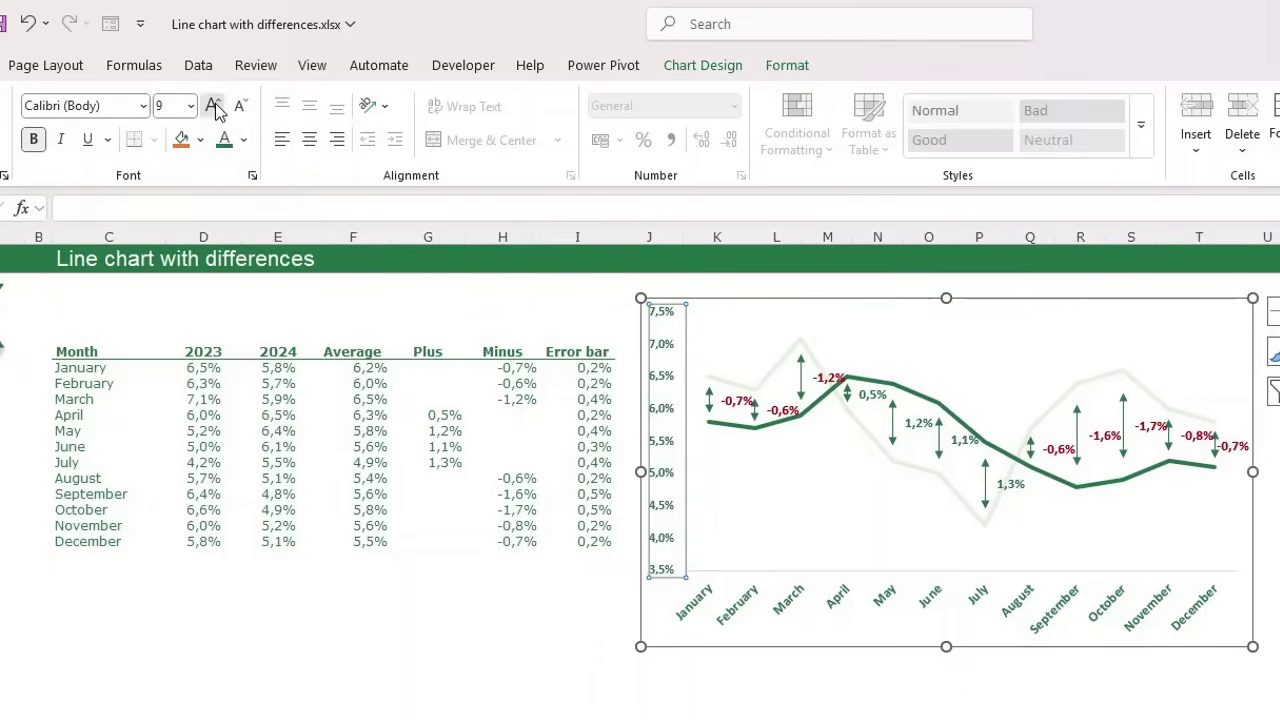
pyautogui.click(212, 105)
pyautogui.click(870, 712)
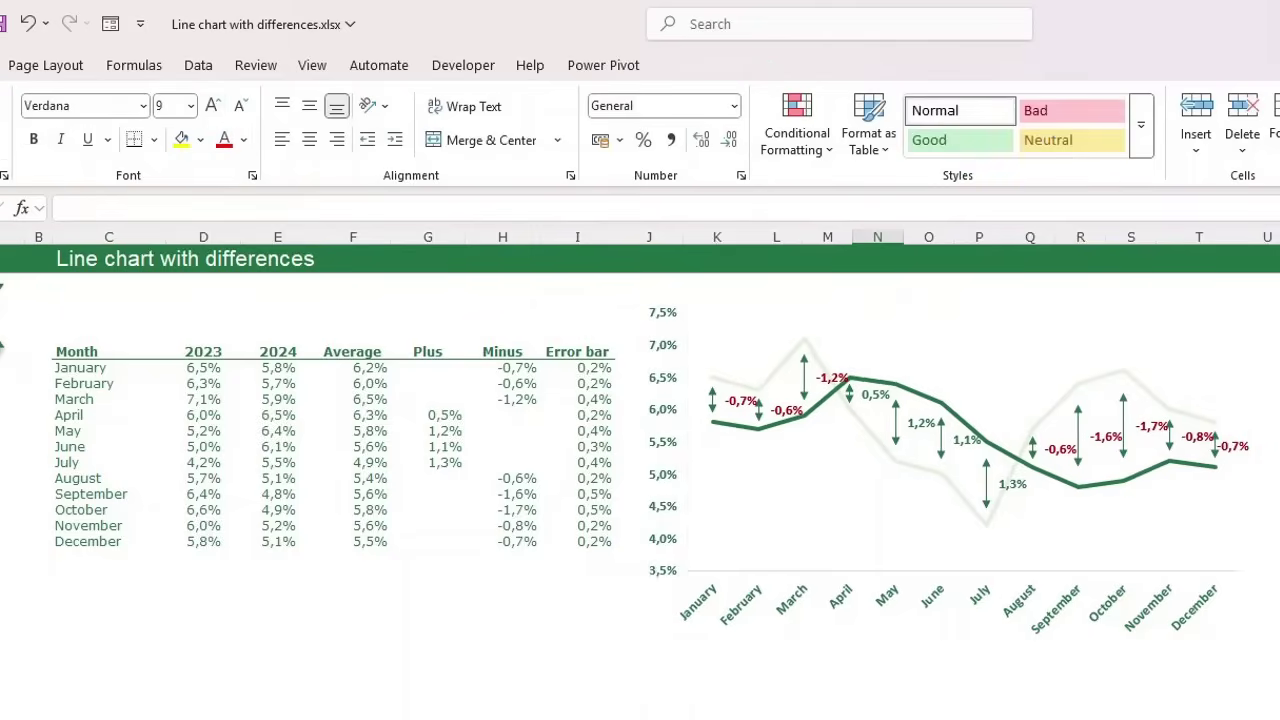
# Step: Enlarge the chart in width and height from its lower-right corner so it extends to about column V
pyautogui.click(1083, 529)
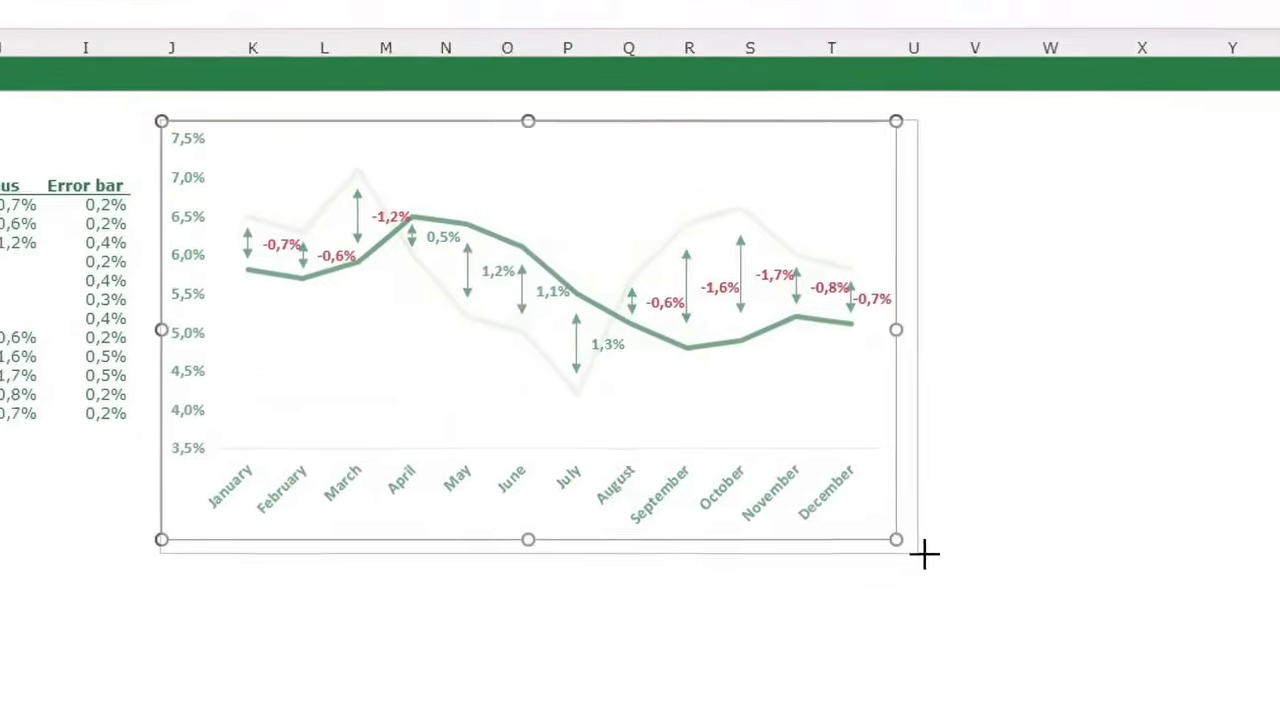
pyautogui.moveTo(924, 553); pyautogui.dragTo(1008, 617)
pyautogui.click(730, 638)
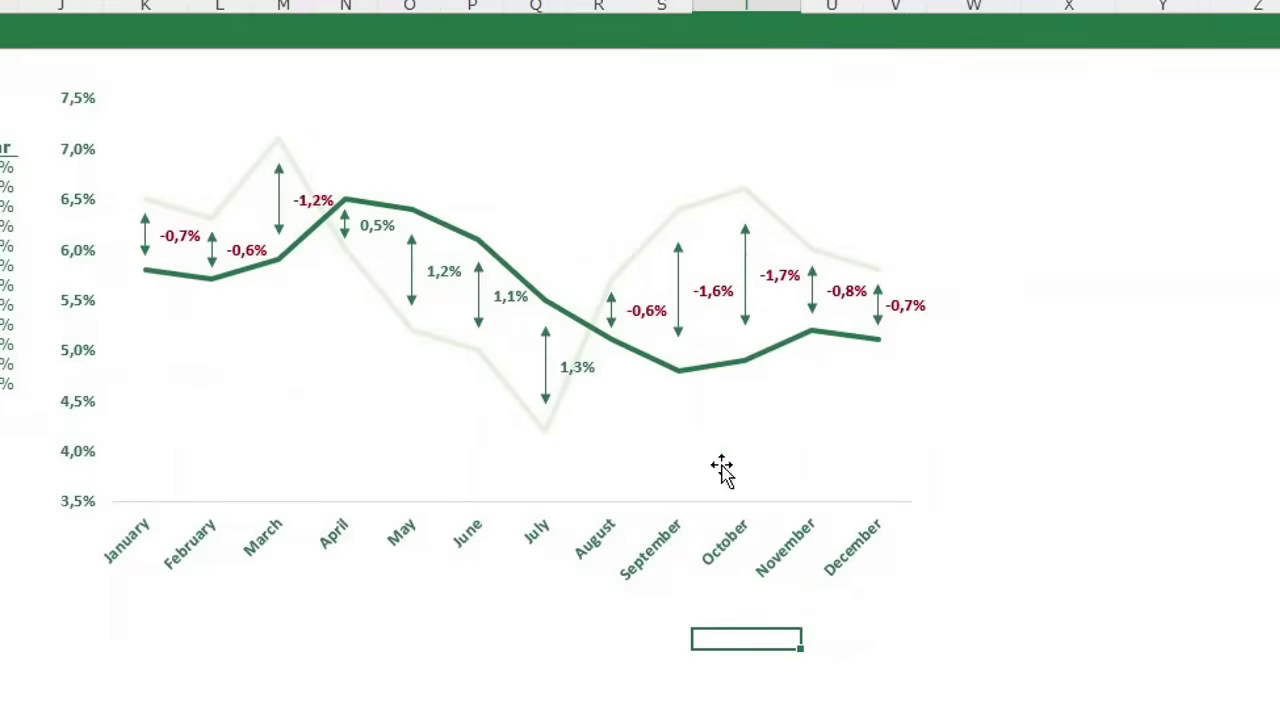
# Step: Add a chart title and replace its placeholder text with "Inflation rates (2023 vs. 2024)"
pyautogui.click(561, 157)
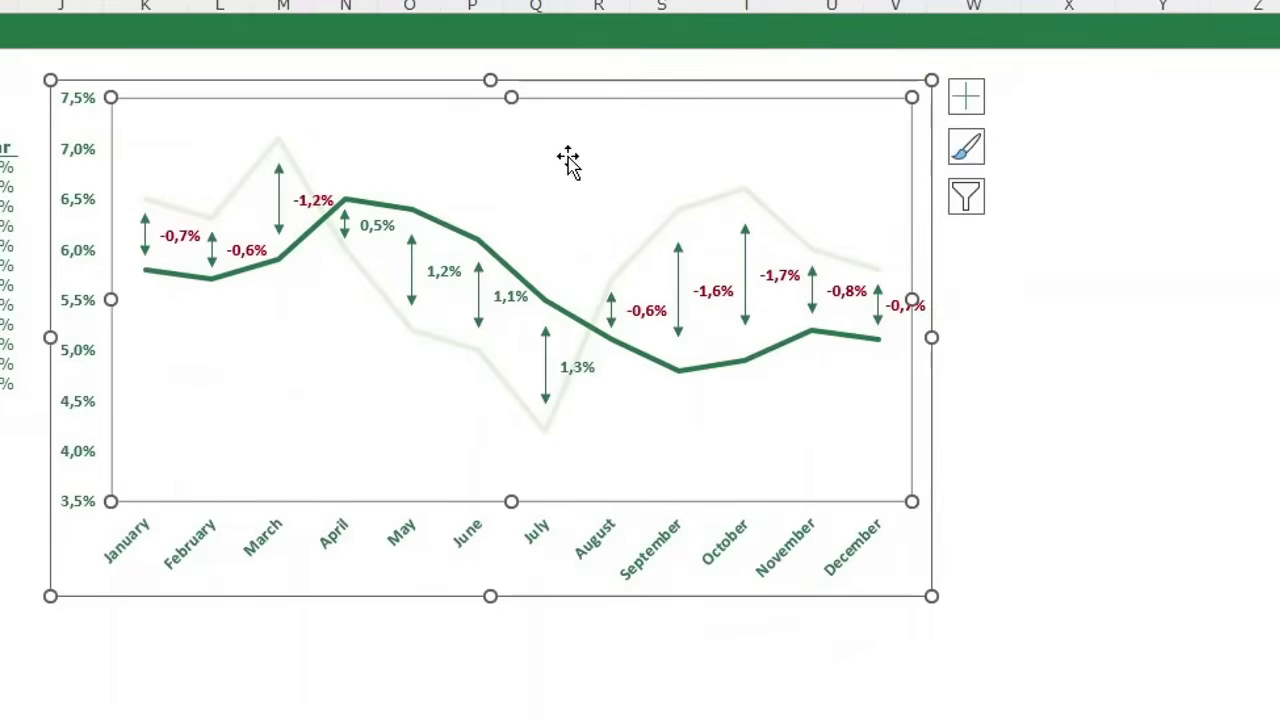
pyautogui.click(968, 100)
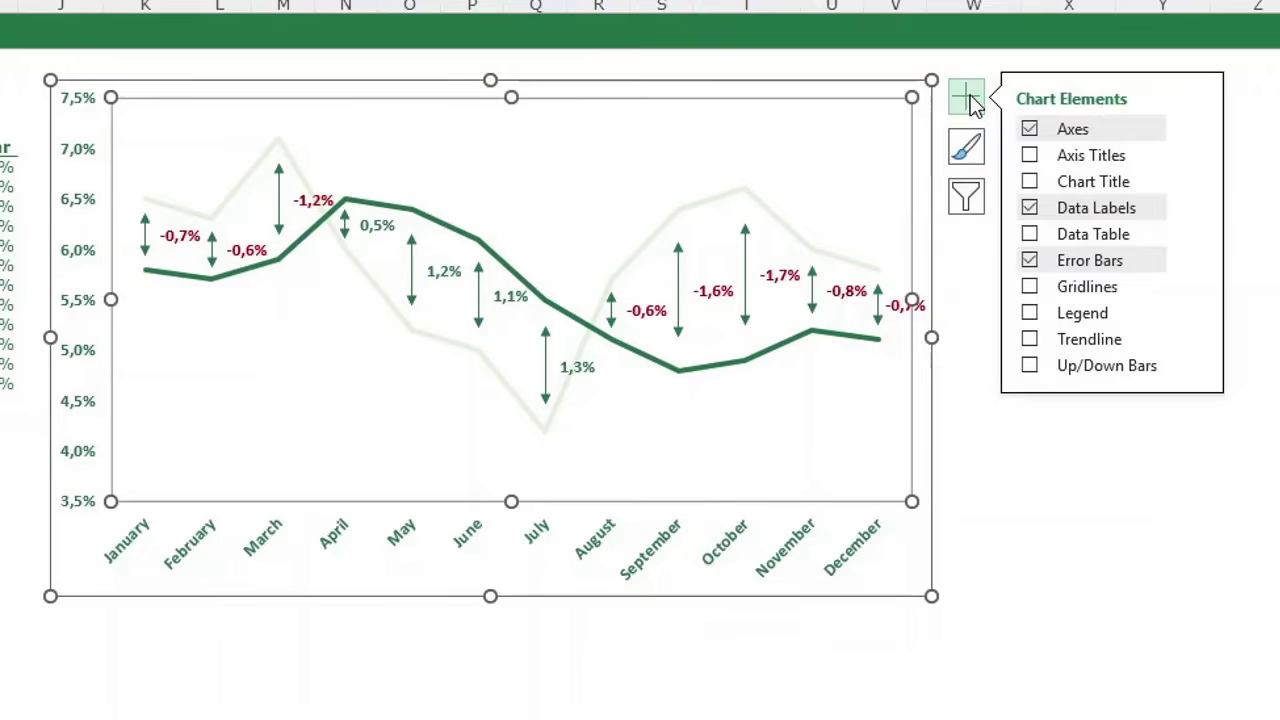
pyautogui.click(1029, 181)
pyautogui.click(508, 110)
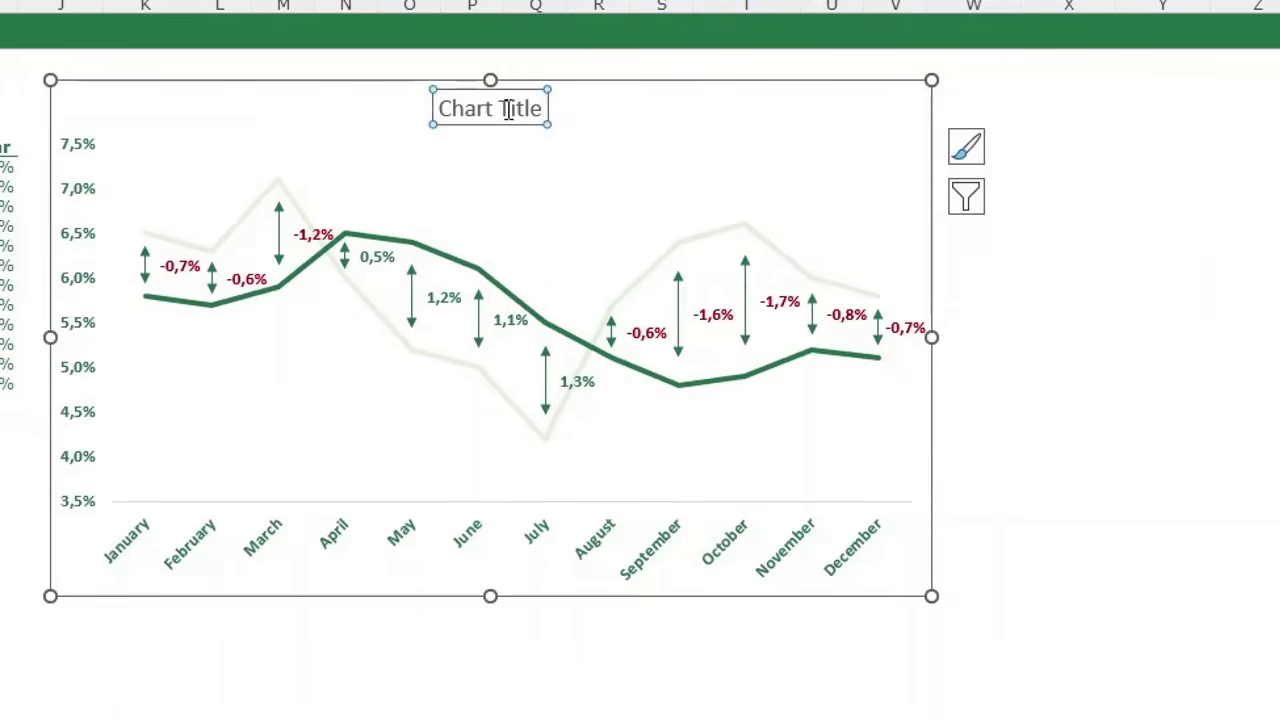
pyautogui.press('Delete')
pyautogui.press('Delete')
pyautogui.press('Delete')
pyautogui.press('Delete')
pyautogui.press('BackSpace')
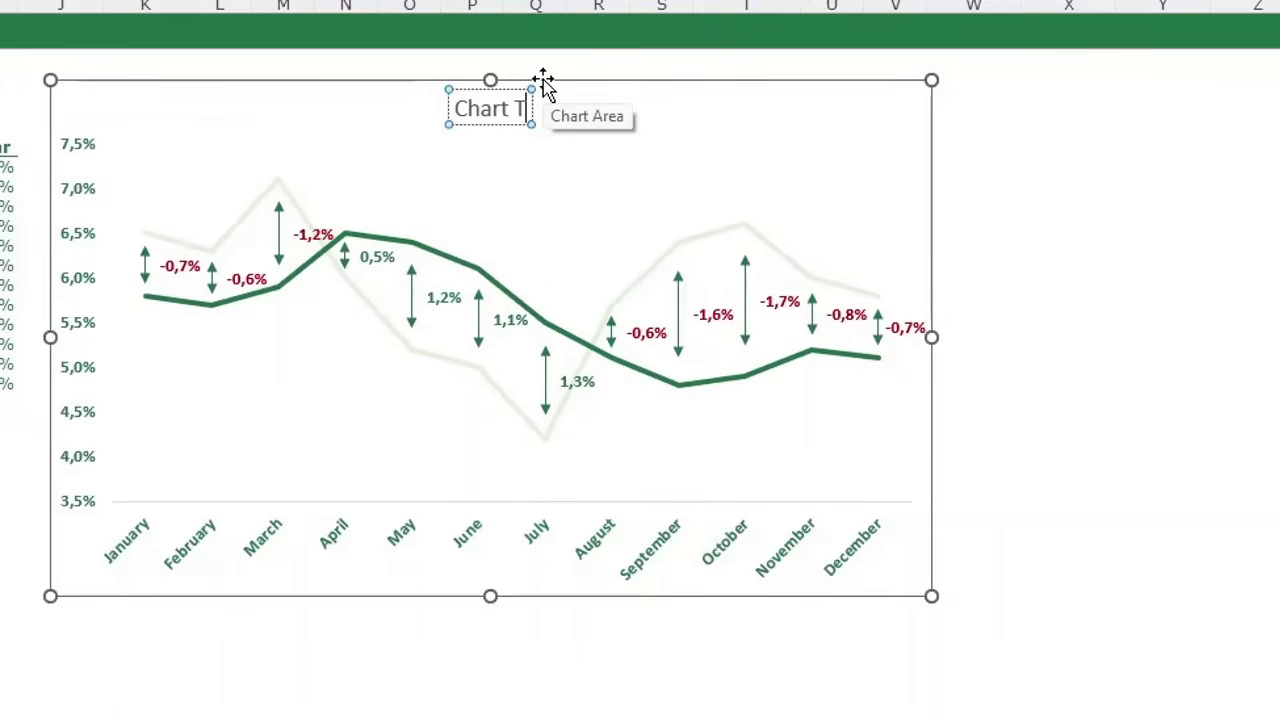
pyautogui.press('BackSpace')
pyautogui.press('BackSpace')
pyautogui.press('BackSpace')
pyautogui.press('BackSpace')
pyautogui.press('BackSpace')
pyautogui.press('BackSpace')
pyautogui.press('BackSpace')
pyautogui.write('Inflation rate')
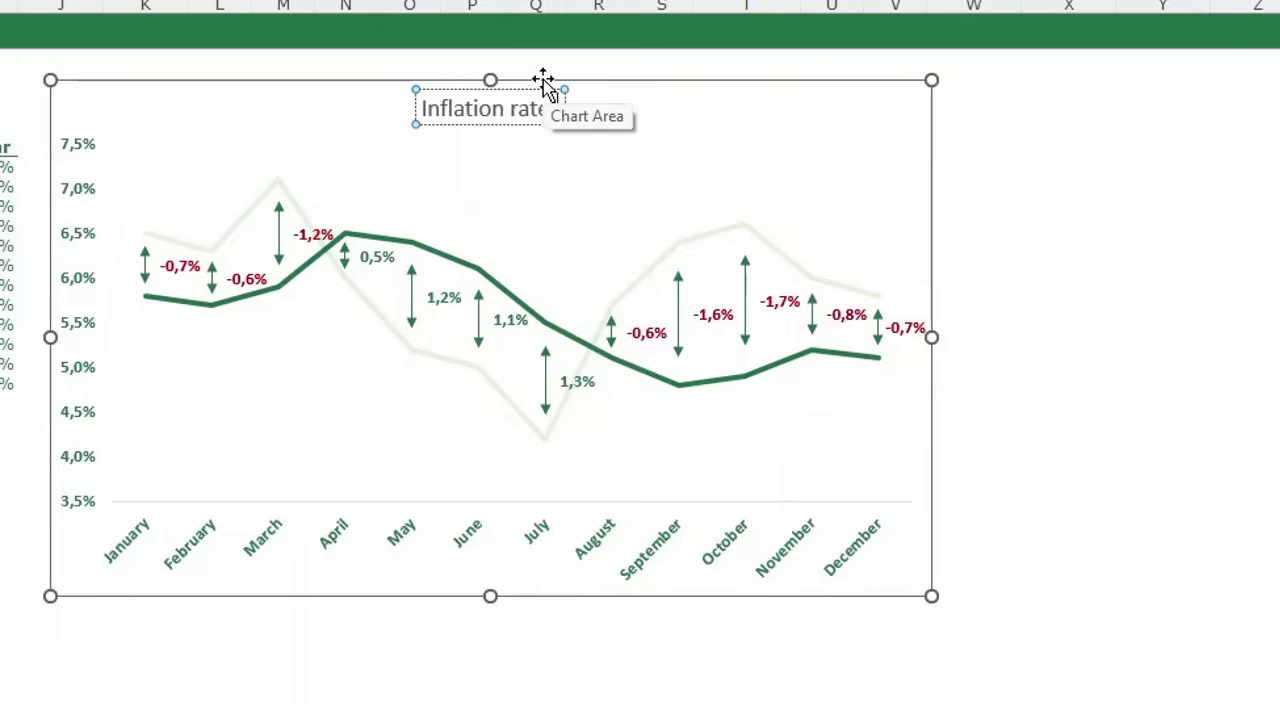
pyautogui.write('s (year')
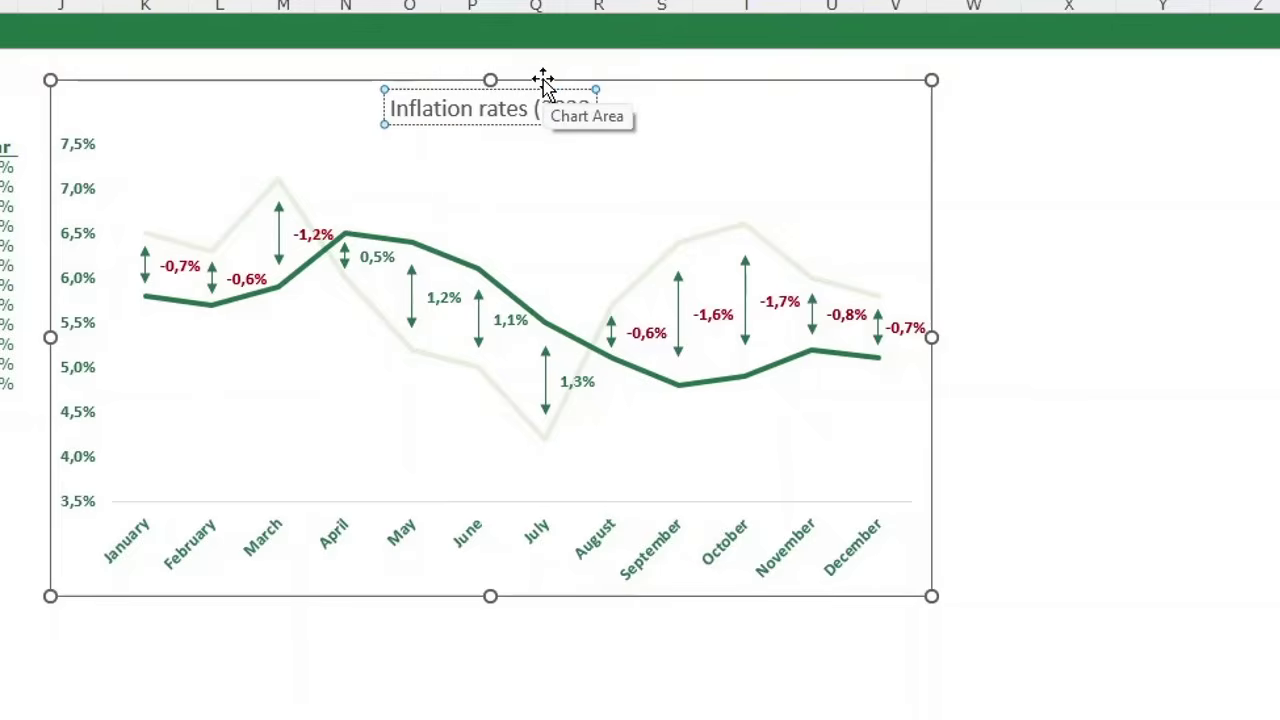
pyautogui.write(' - 2024)')
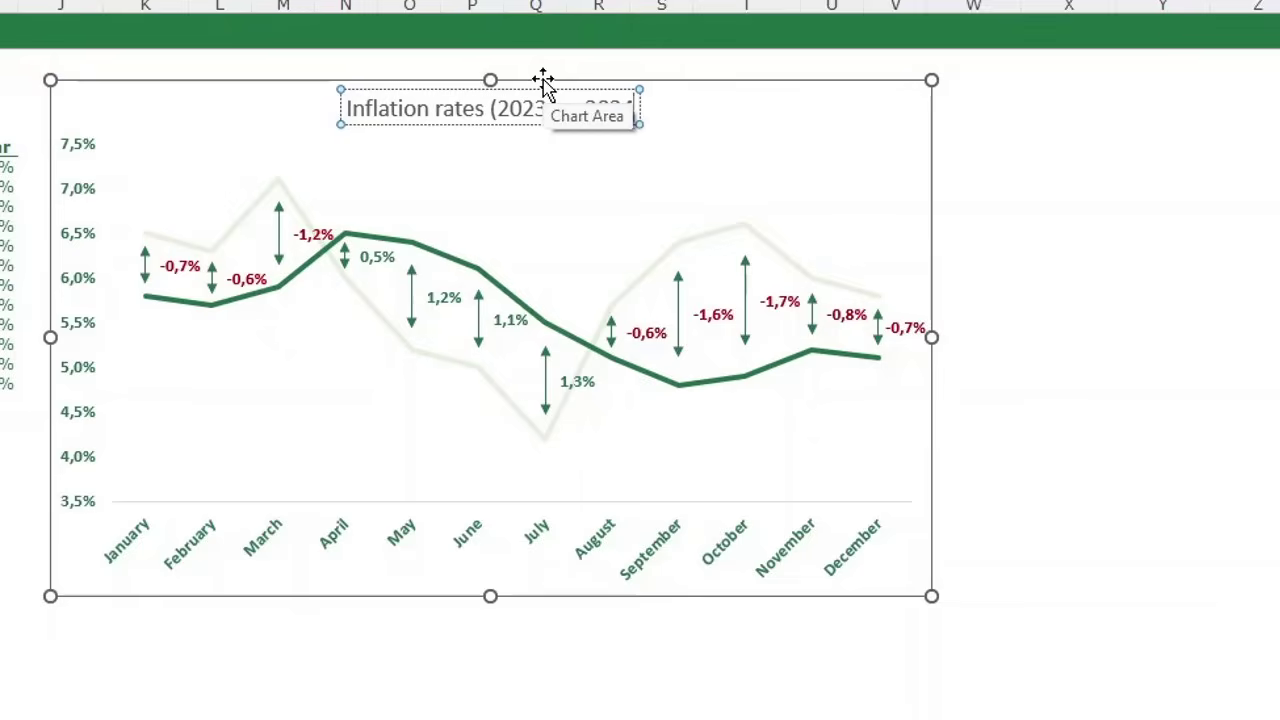
# Step: Format the chart title in bold dark green at size 16 and move it to the upper-left part of the chart
pyautogui.moveTo(345, 108); pyautogui.dragTo(636, 108)
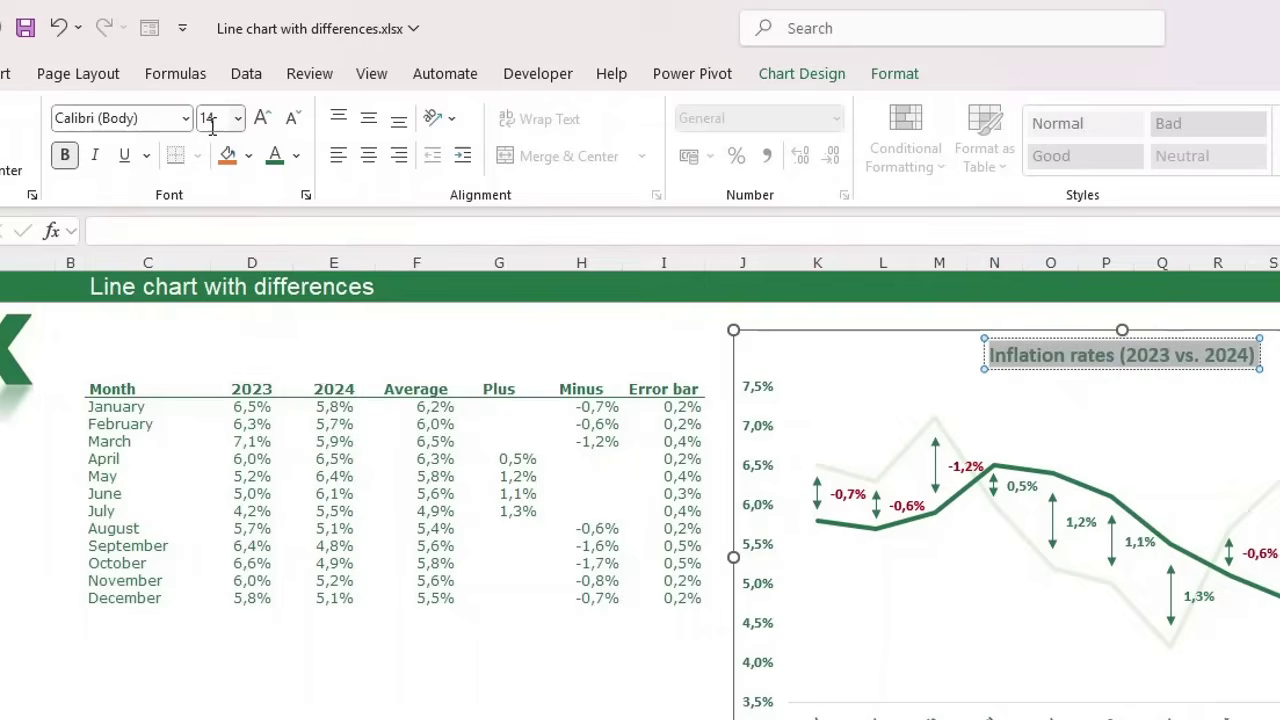
pyautogui.click(262, 120)
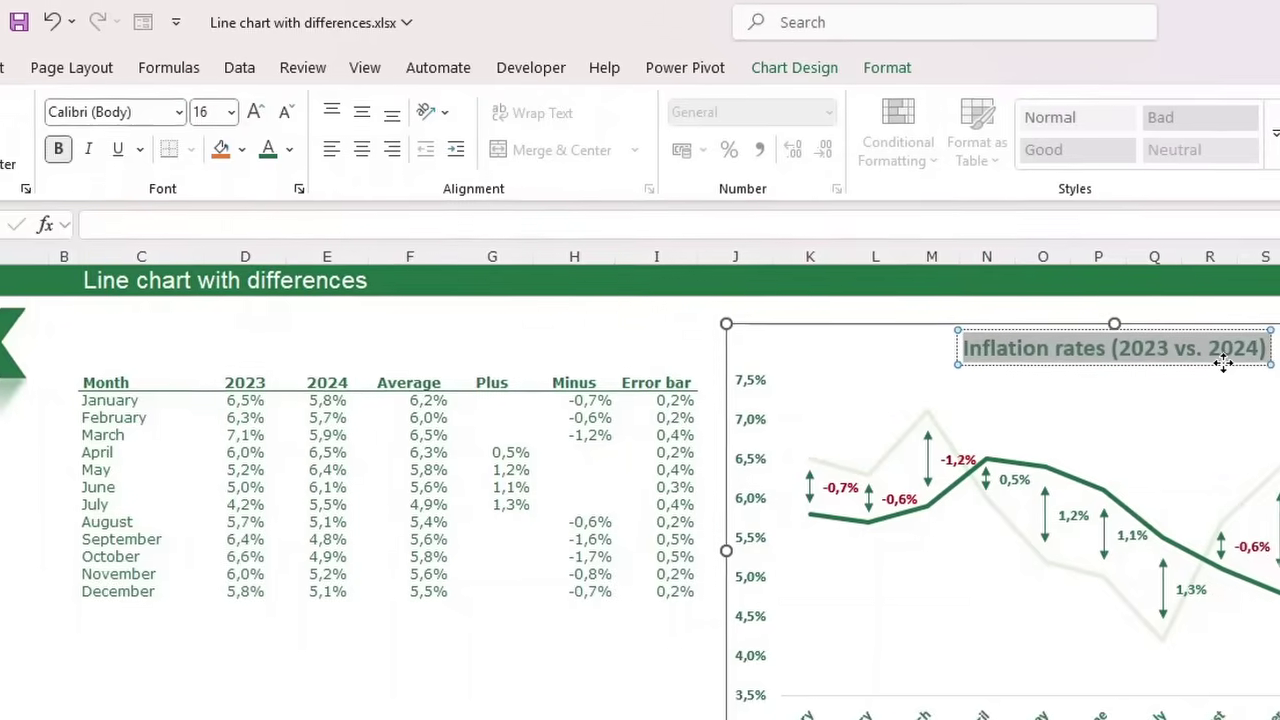
pyautogui.click(1218, 367)
pyautogui.moveTo(1030, 215); pyautogui.dragTo(816, 163)
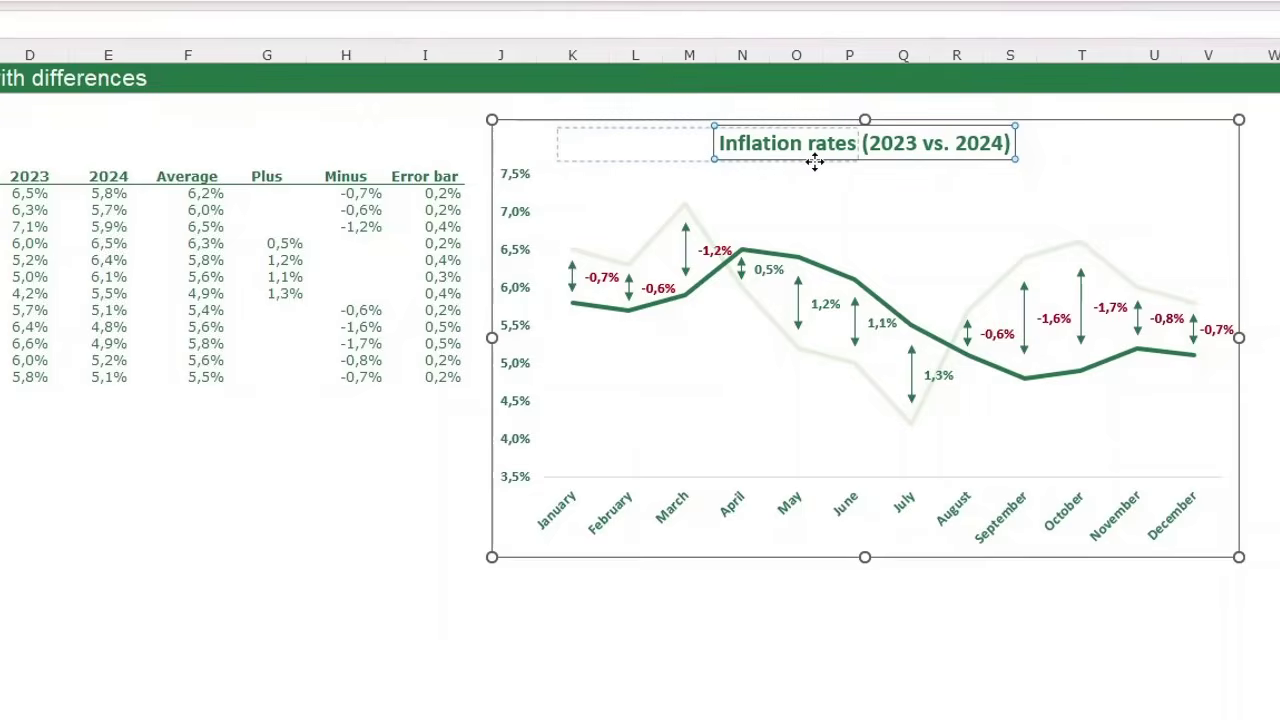
pyautogui.click(700, 693)
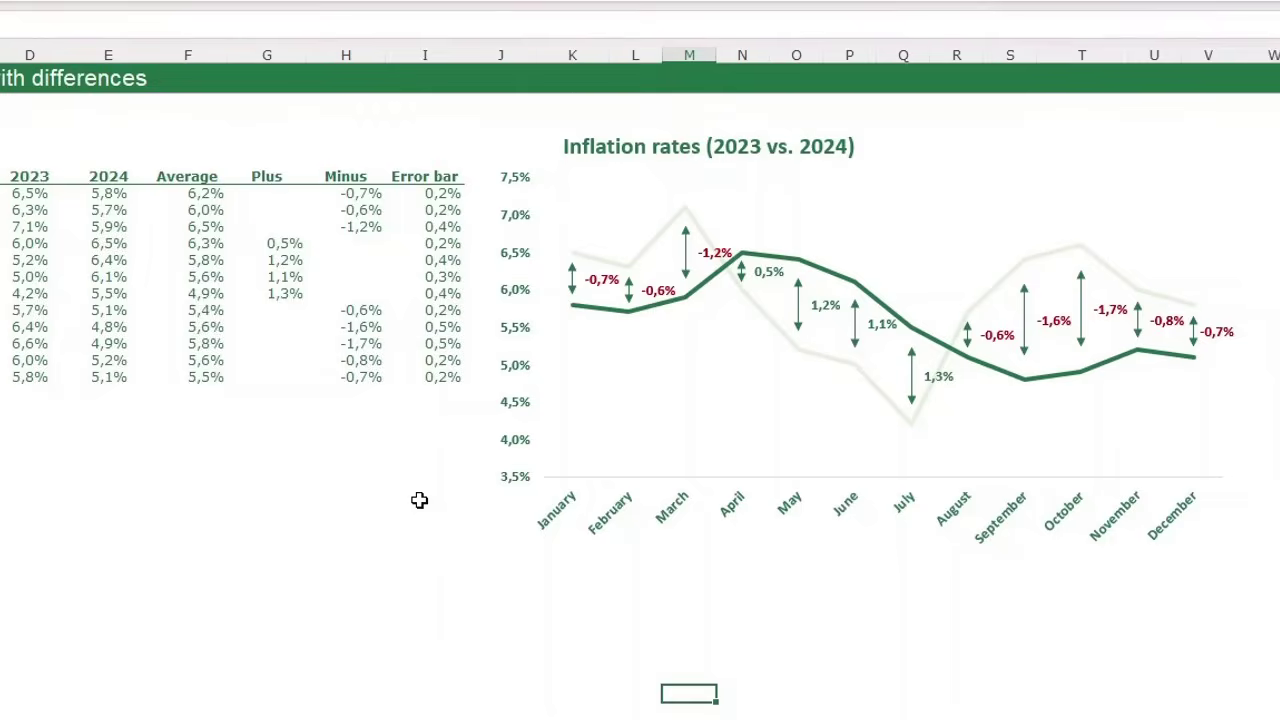
# Step: Enable showing data in hidden rows and columns in the chart's Hidden and Empty Cell Settings
pyautogui.rightClick(691, 355)
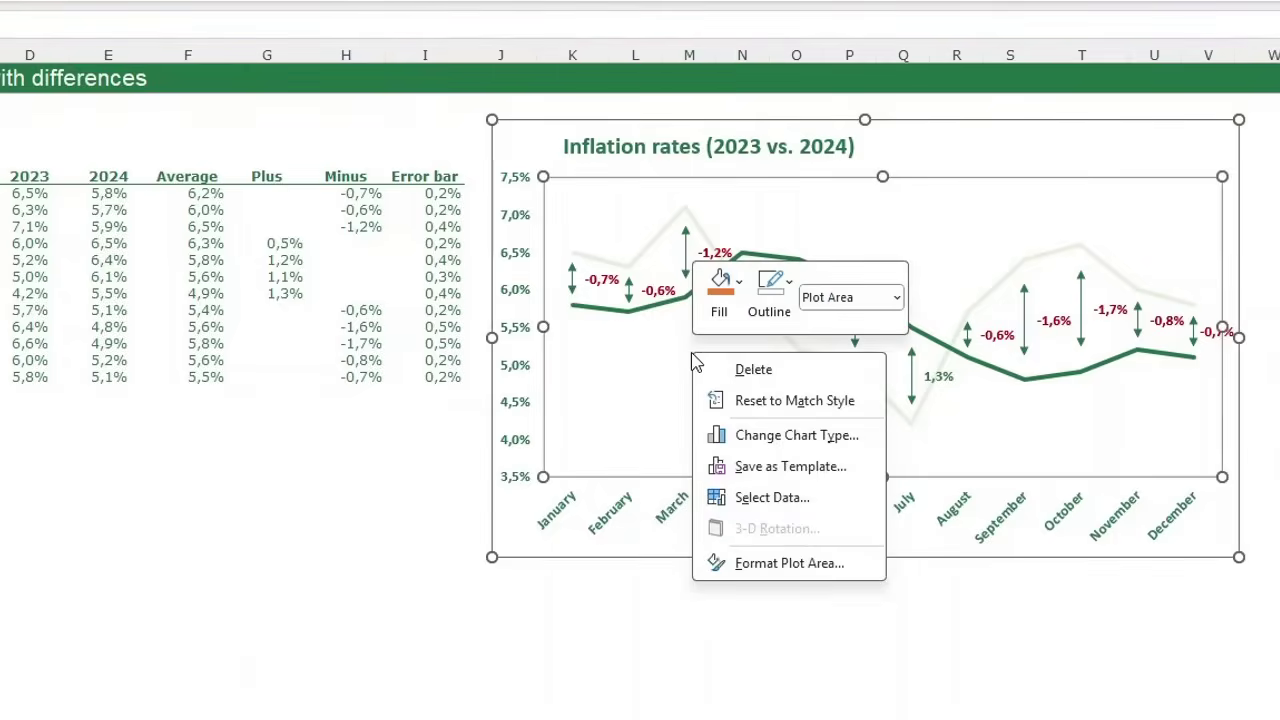
pyautogui.click(768, 497)
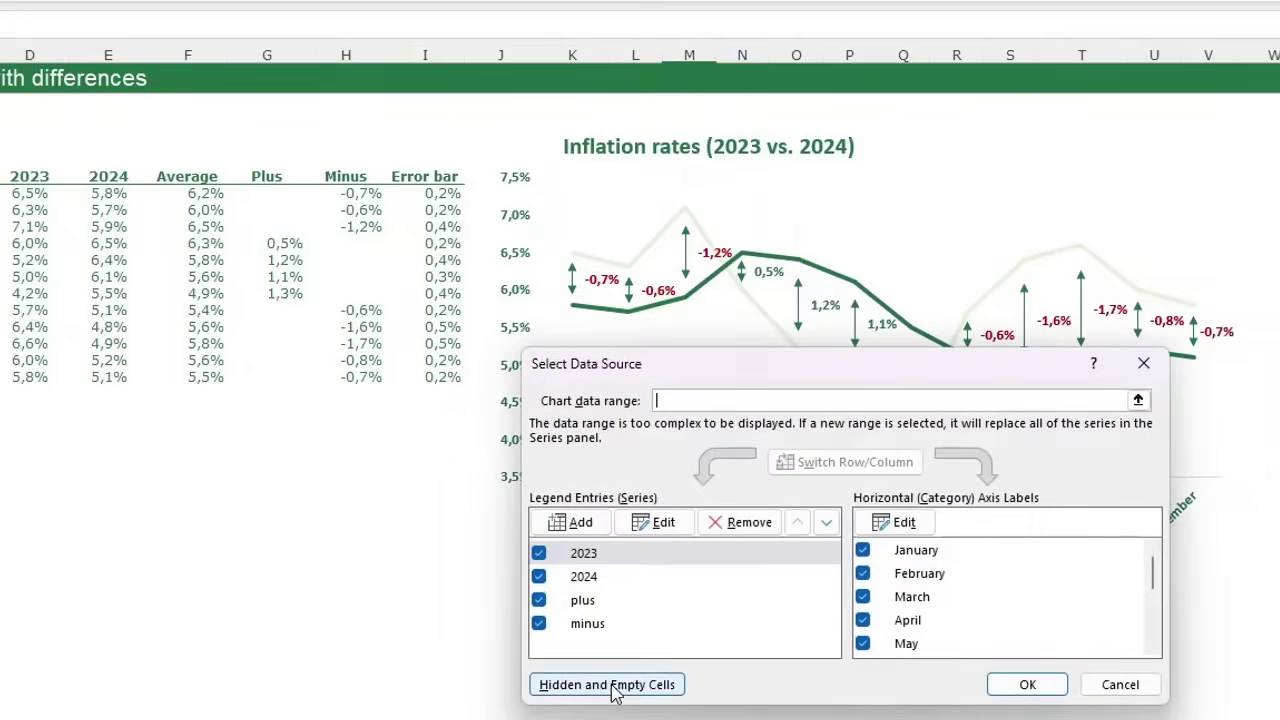
pyautogui.click(612, 686)
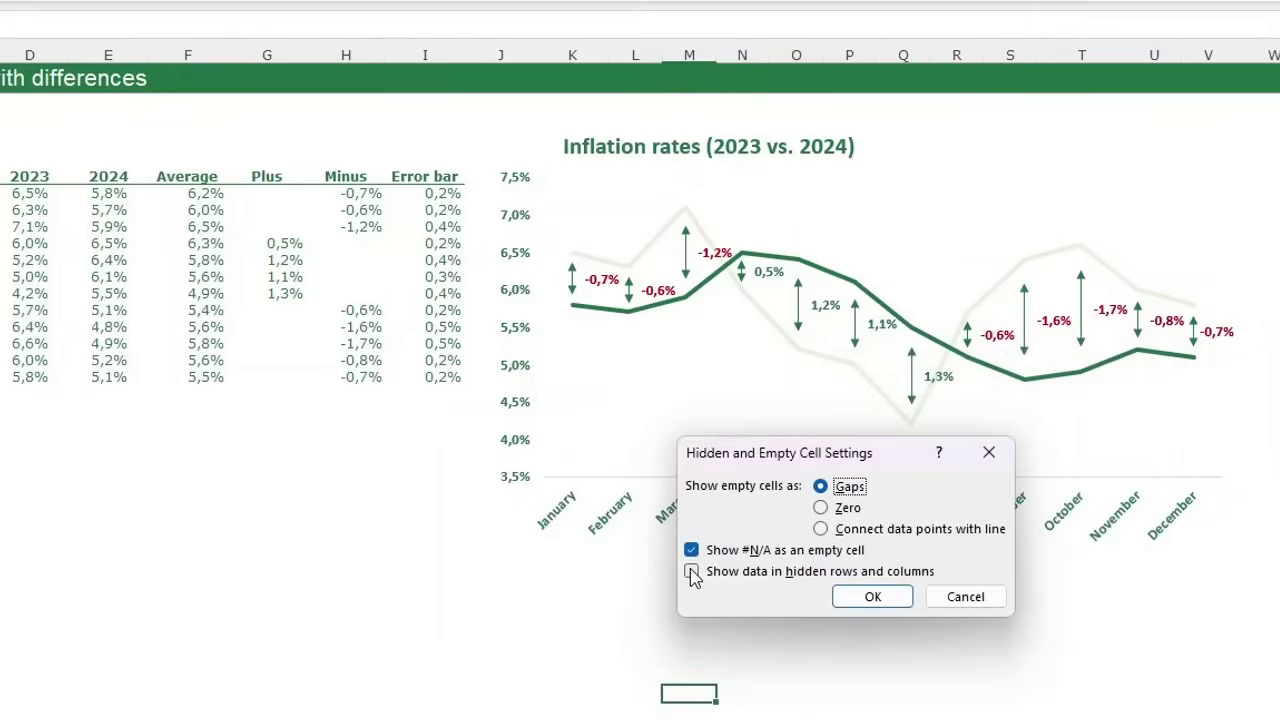
pyautogui.click(866, 597)
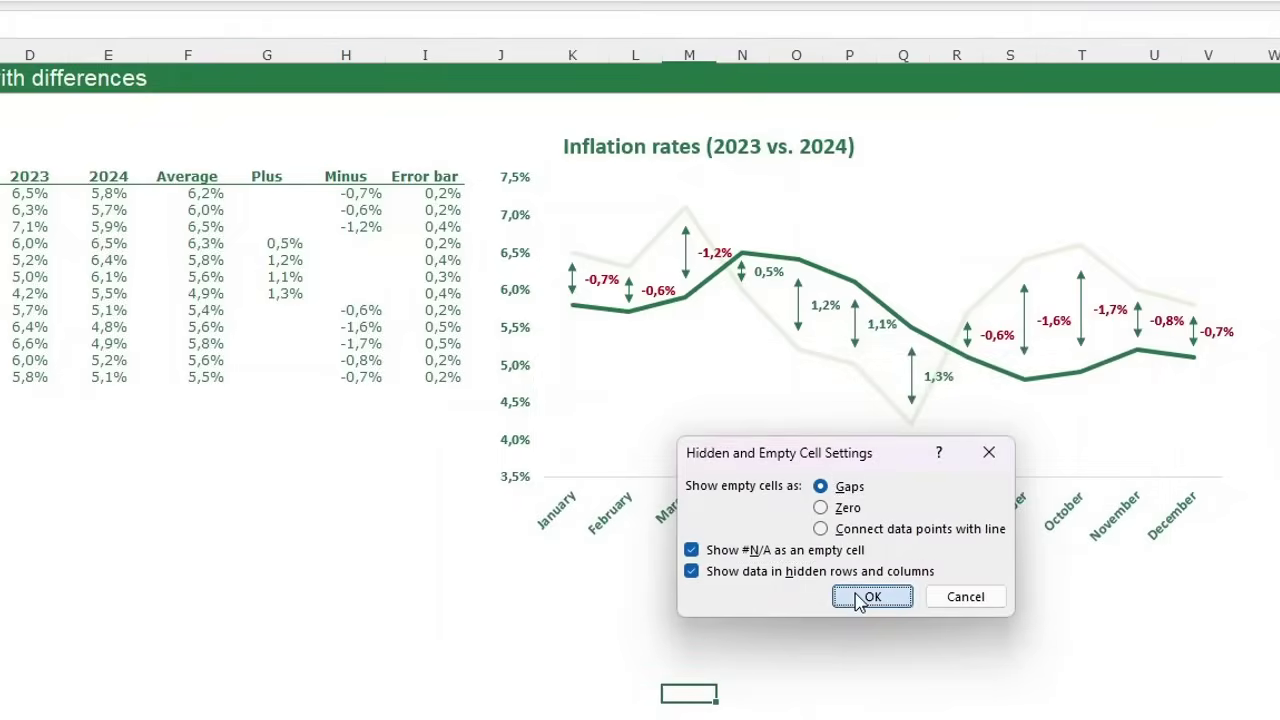
pyautogui.click(1027, 685)
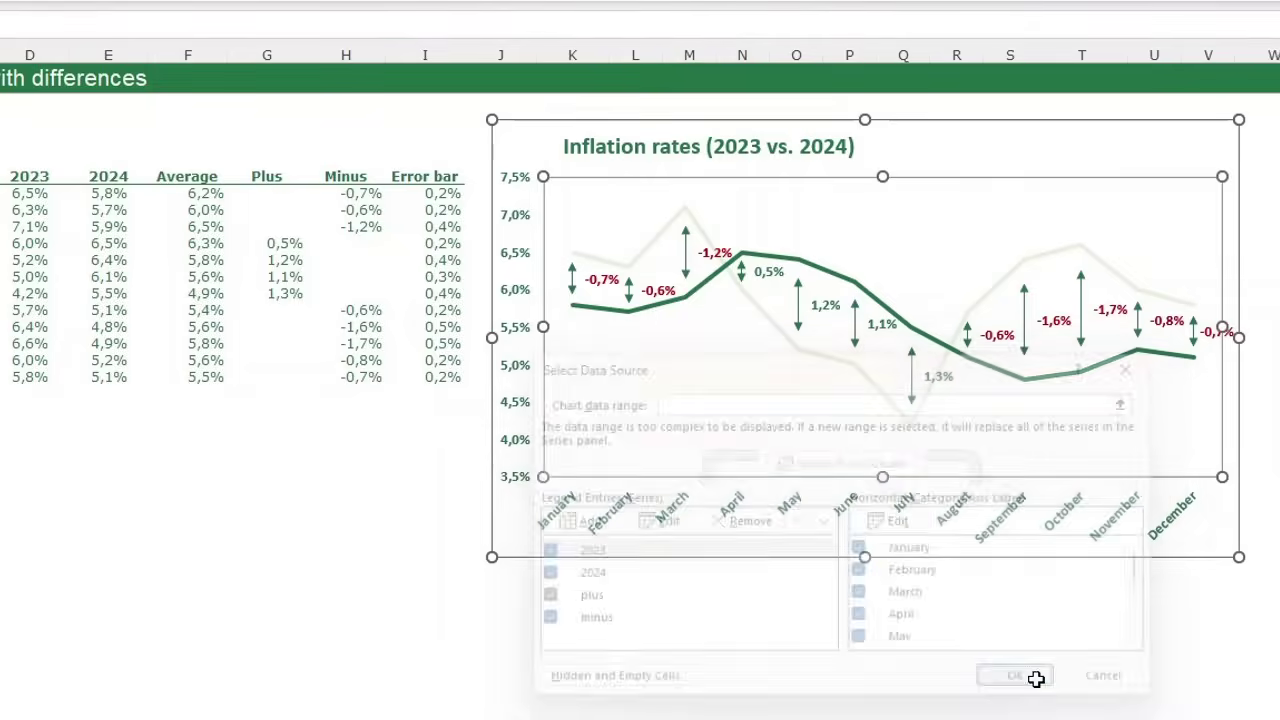
# Step: Hide the helper columns F to I containing Average, Plus, Minus and Error bar
pyautogui.moveTo(190, 54); pyautogui.dragTo(429, 52)
pyautogui.rightClick(428, 55)
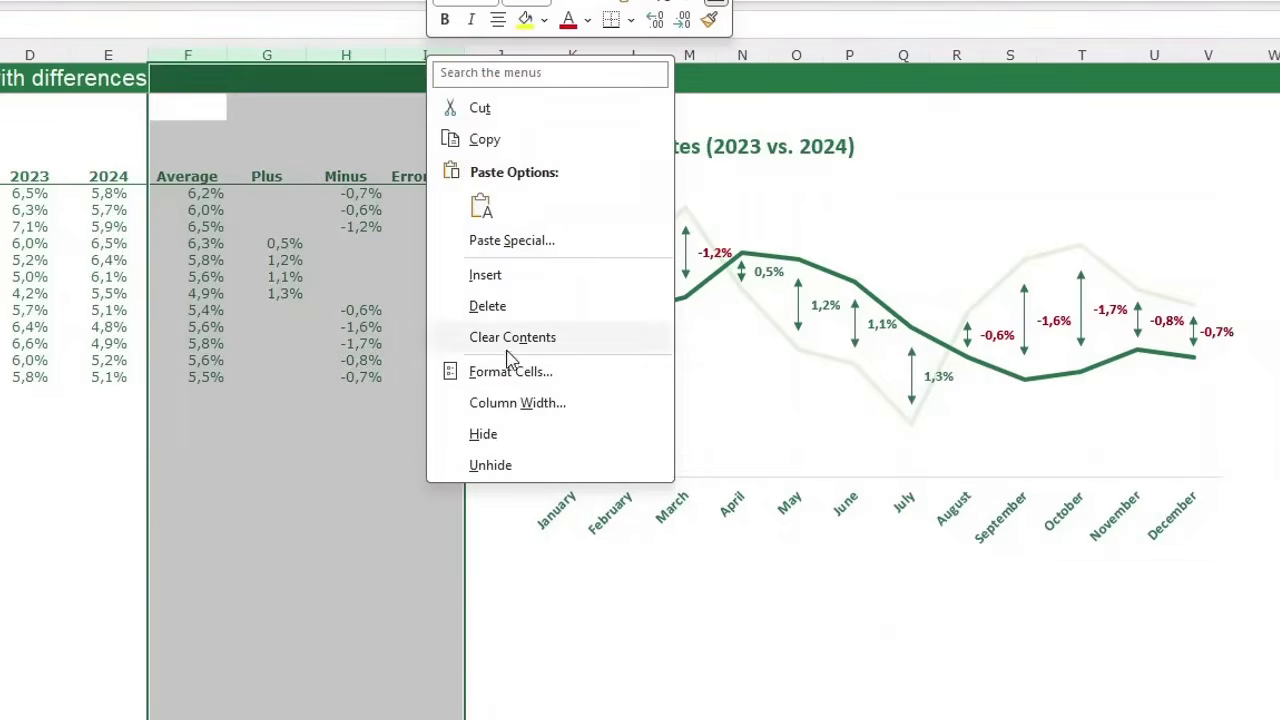
pyautogui.click(522, 440)
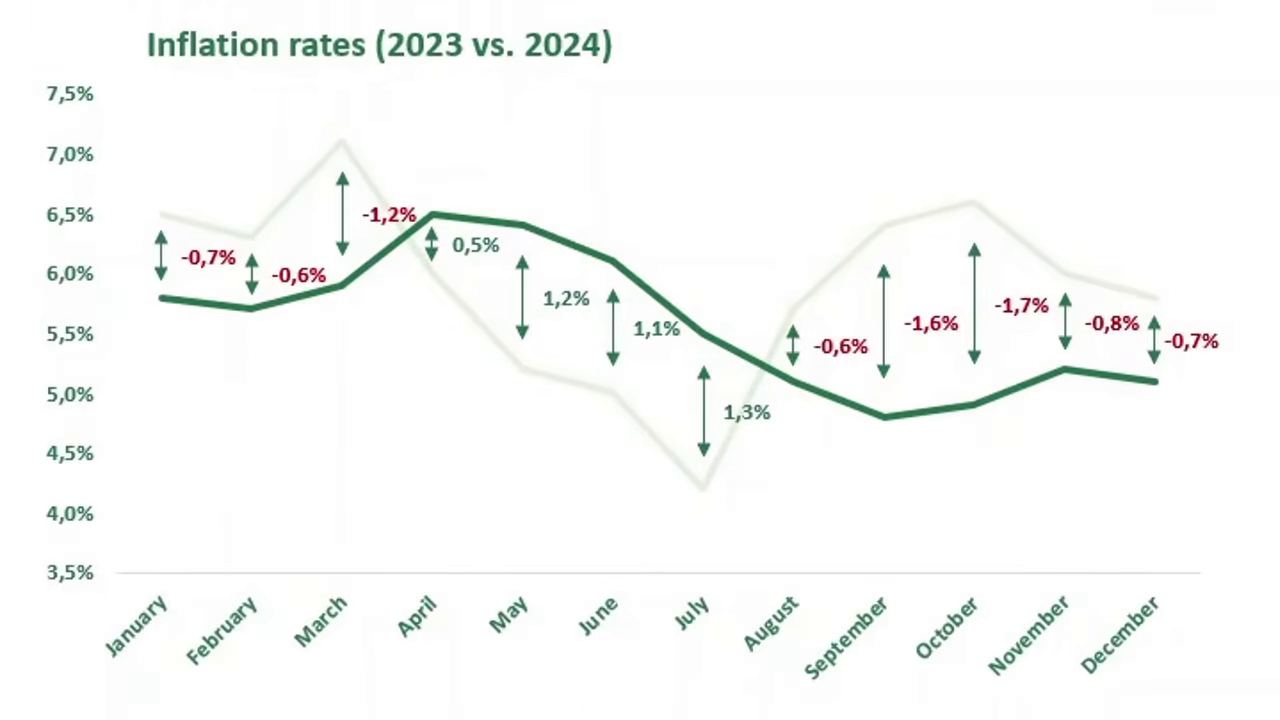